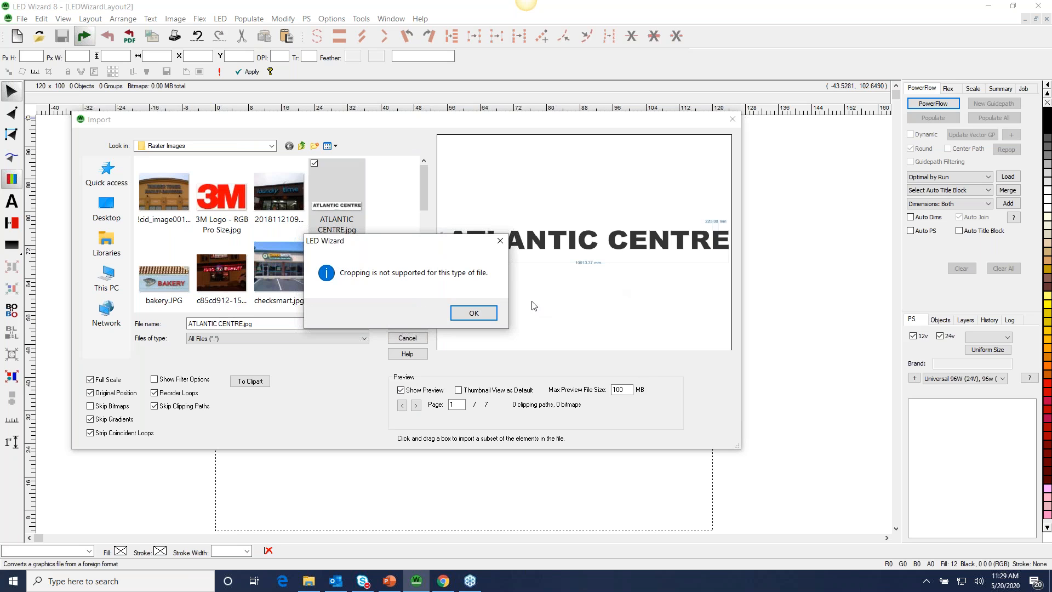
# Dismiss the cropping notice, import ATLANTIC CENTRE.jpg from Raster Images, and place it in the layout.
pyautogui.click(481, 316)
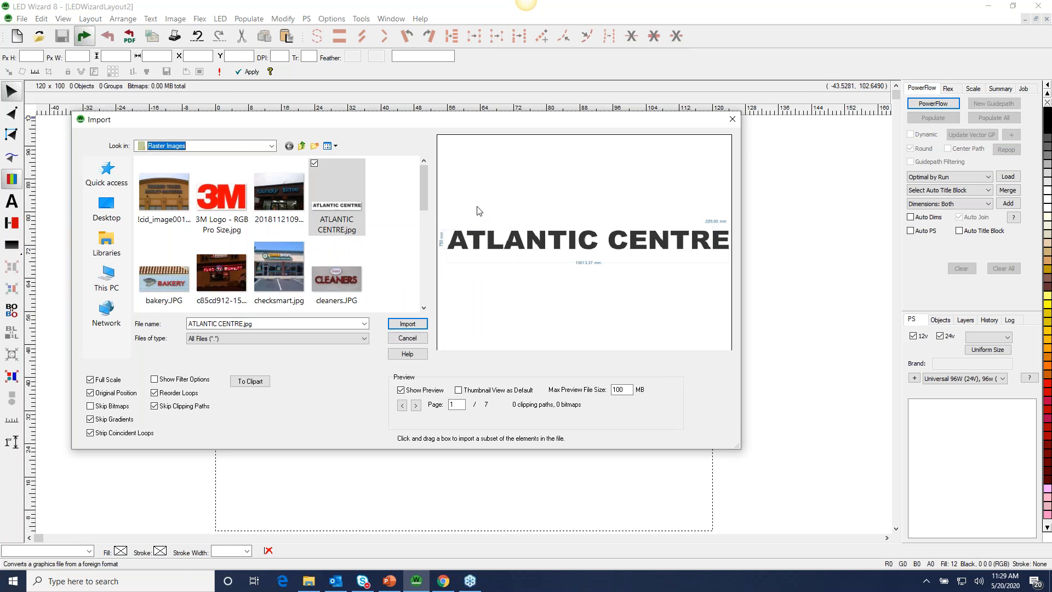
pyautogui.moveTo(480, 210); pyautogui.dragTo(496, 208)
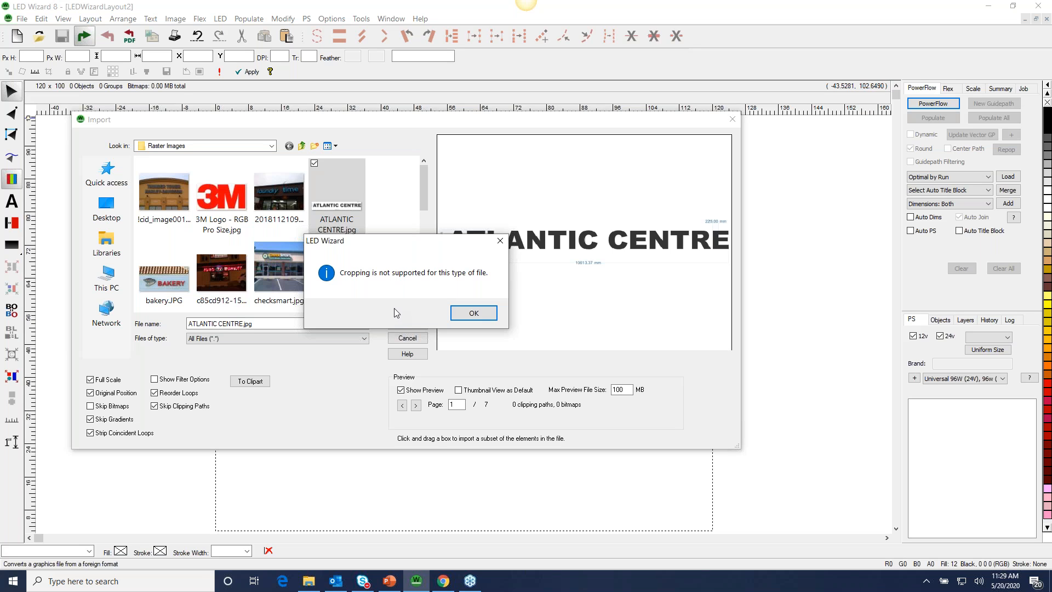
pyautogui.click(474, 312)
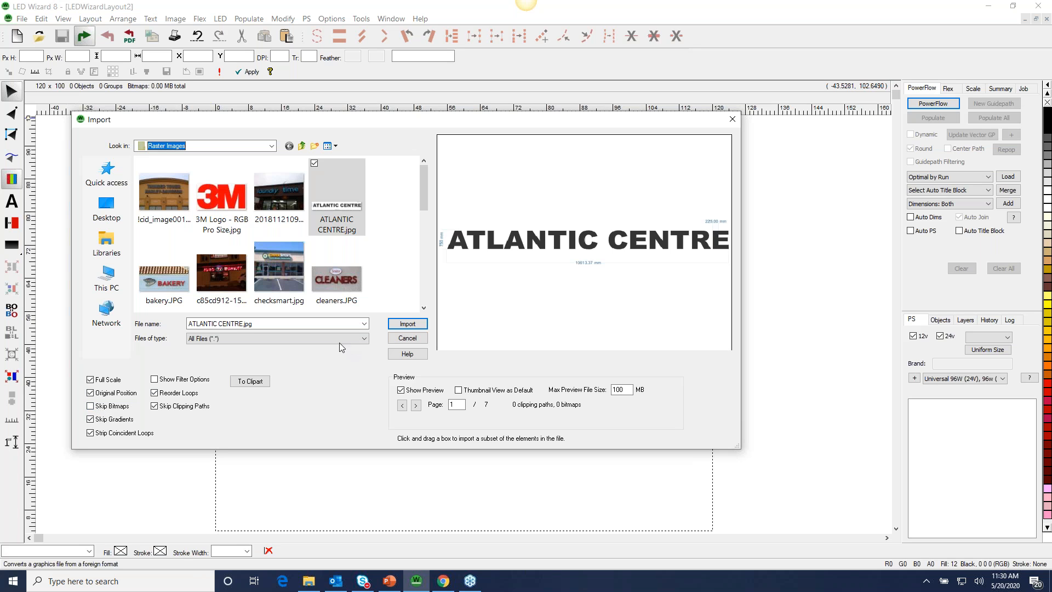
pyautogui.click(414, 327)
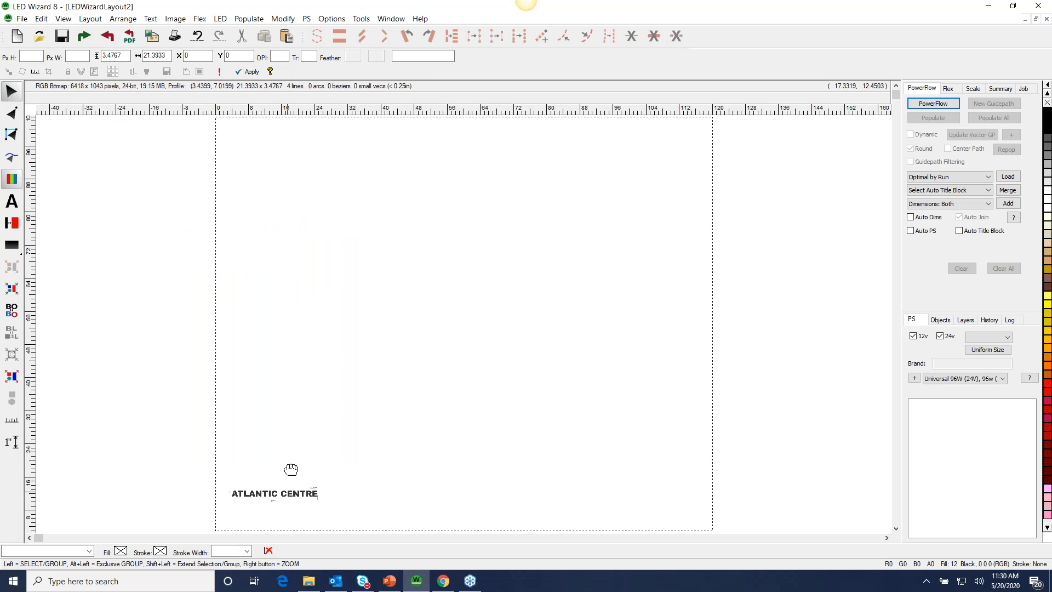
pyautogui.click(330, 314)
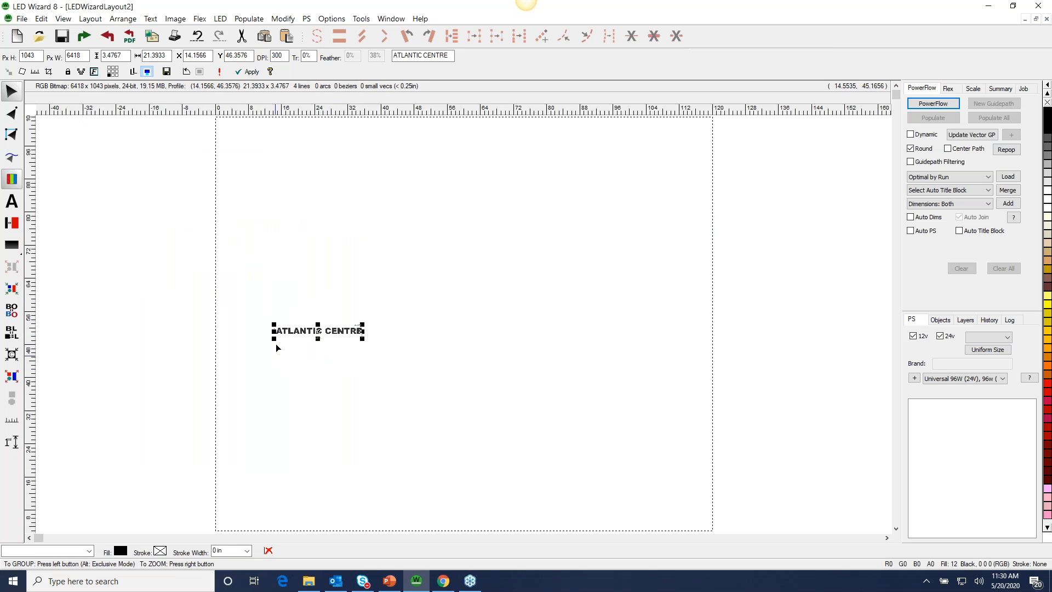
# Enlarge the imported bitmap to about 109.2 by 17.8 inches and position it within the layout page.
pyautogui.moveTo(261, 313)
pyautogui.mouseDown()
pyautogui.moveTo(398, 338)
pyautogui.moveTo(389, 349)
pyautogui.mouseUp()
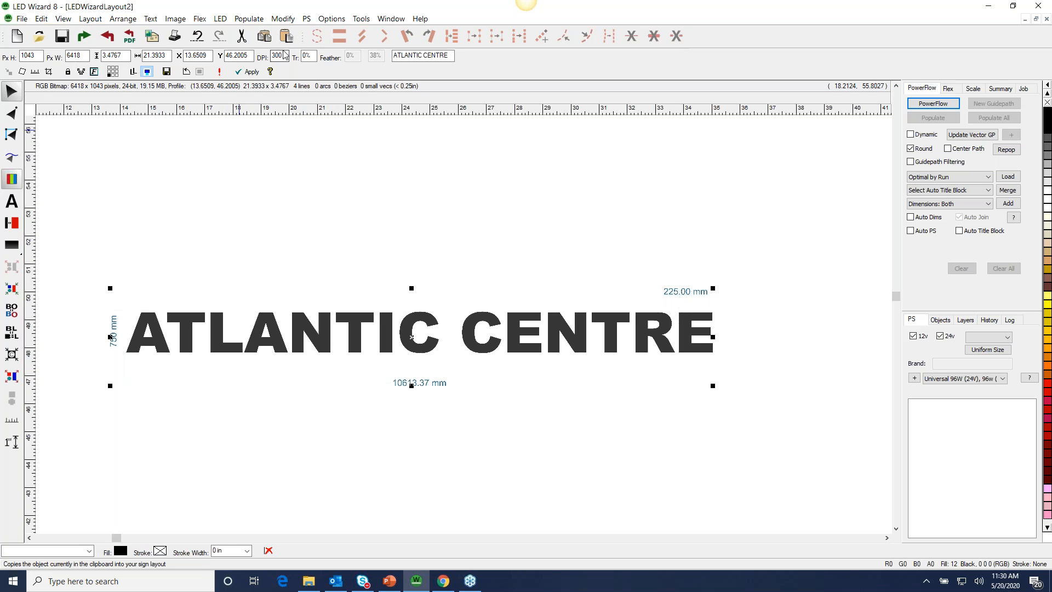
pyautogui.moveTo(458, 351); pyautogui.dragTo(393, 187)
pyautogui.rightClick(488, 311)
pyautogui.moveTo(292, 308); pyautogui.dragTo(581, 330)
pyautogui.moveTo(544, 386); pyautogui.dragTo(524, 349)
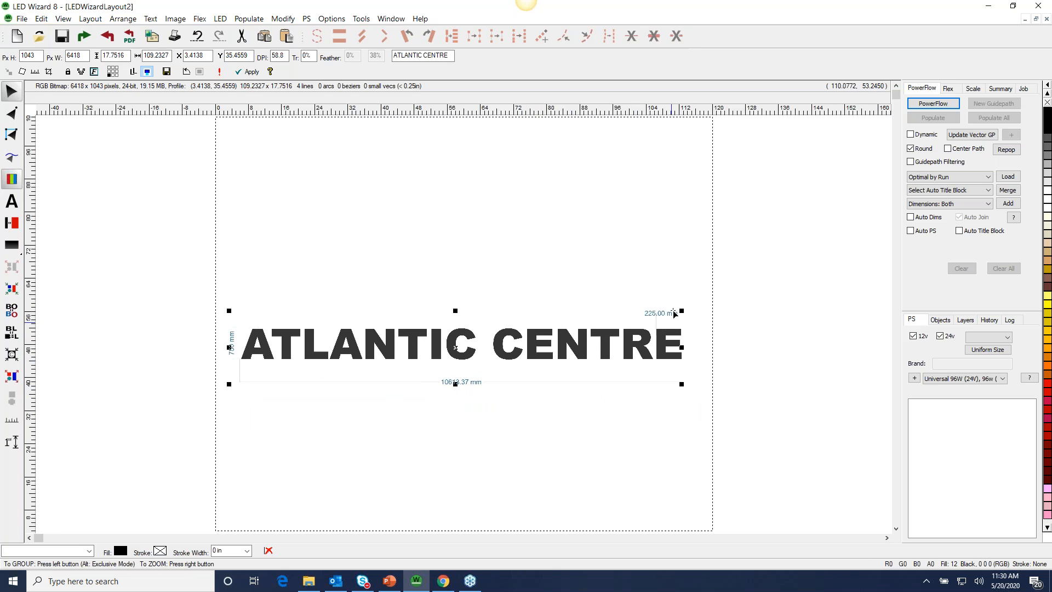
# Rescale the bitmap proportionally to about 71.6 by 11.6 inches and reposition it on the page.
pyautogui.moveTo(681, 308); pyautogui.dragTo(405, 356)
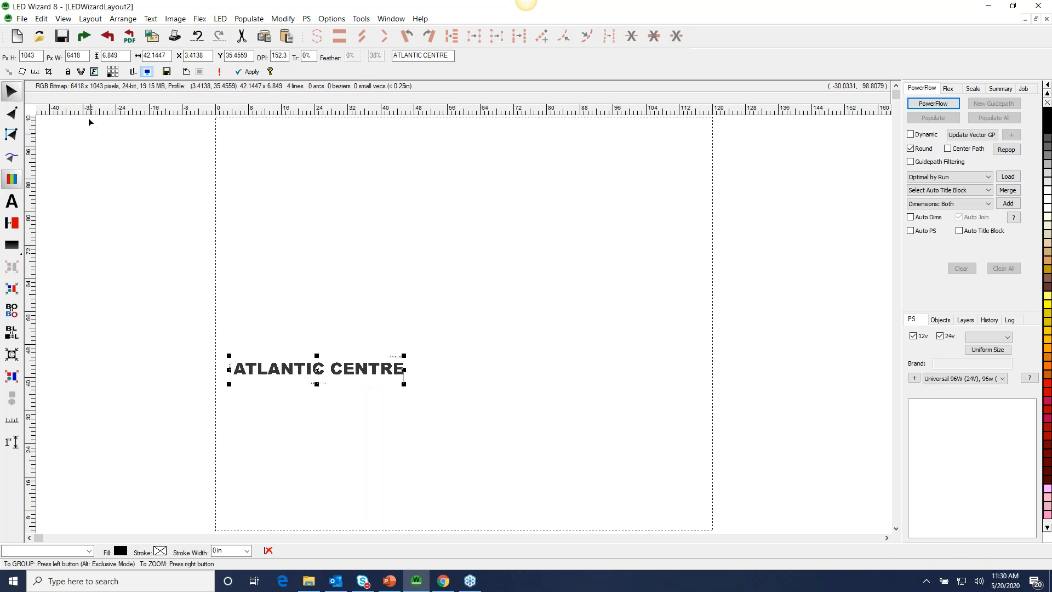
pyautogui.moveTo(404, 356); pyautogui.dragTo(717, 304)
pyautogui.moveTo(532, 346); pyautogui.dragTo(527, 315)
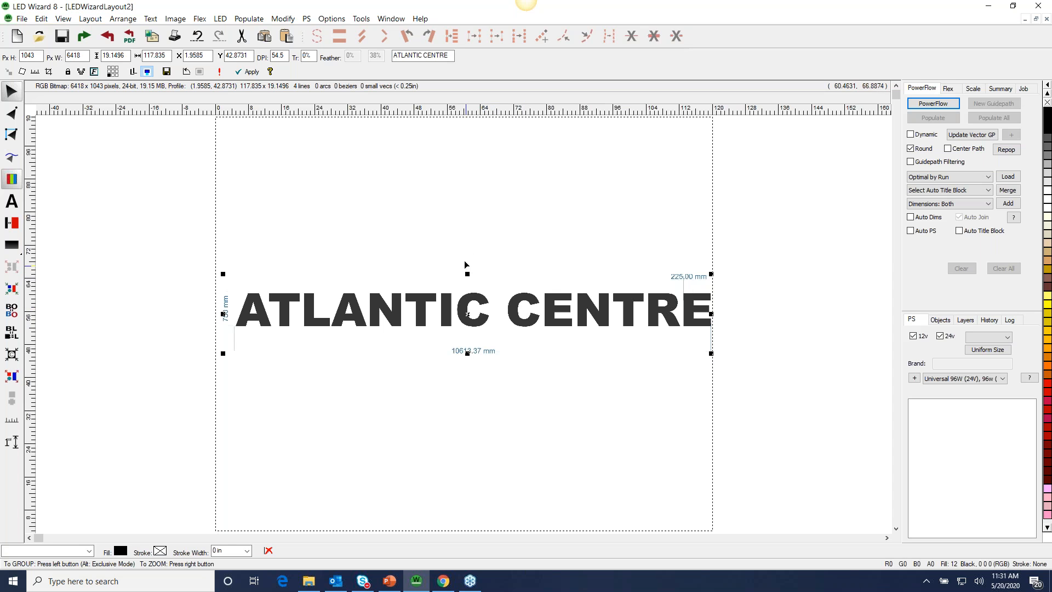
pyautogui.moveTo(465, 286)
pyautogui.mouseDown()
pyautogui.moveTo(450, 285)
pyautogui.moveTo(456, 299)
pyautogui.mouseUp()
pyautogui.moveTo(705, 285); pyautogui.dragTo(516, 325)
pyautogui.moveTo(440, 336); pyautogui.dragTo(466, 315)
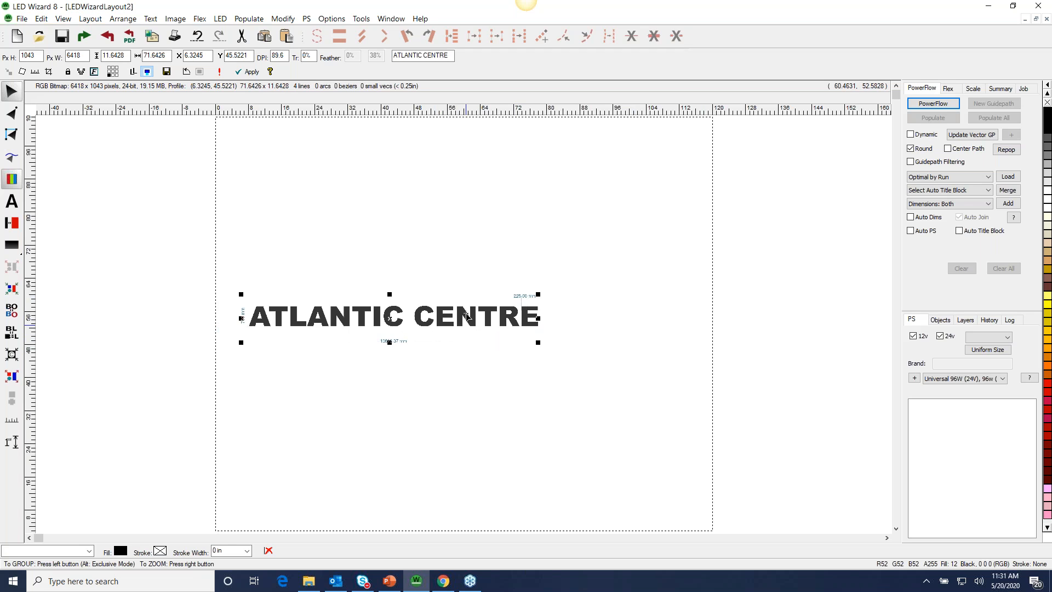
# Try a transparency of 65% on the bitmap and reset it to 0%.
pyautogui.moveTo(232, 276)
pyautogui.mouseDown()
pyautogui.moveTo(492, 353)
pyautogui.moveTo(556, 345)
pyautogui.mouseUp()
pyautogui.moveTo(481, 320); pyautogui.dragTo(477, 348)
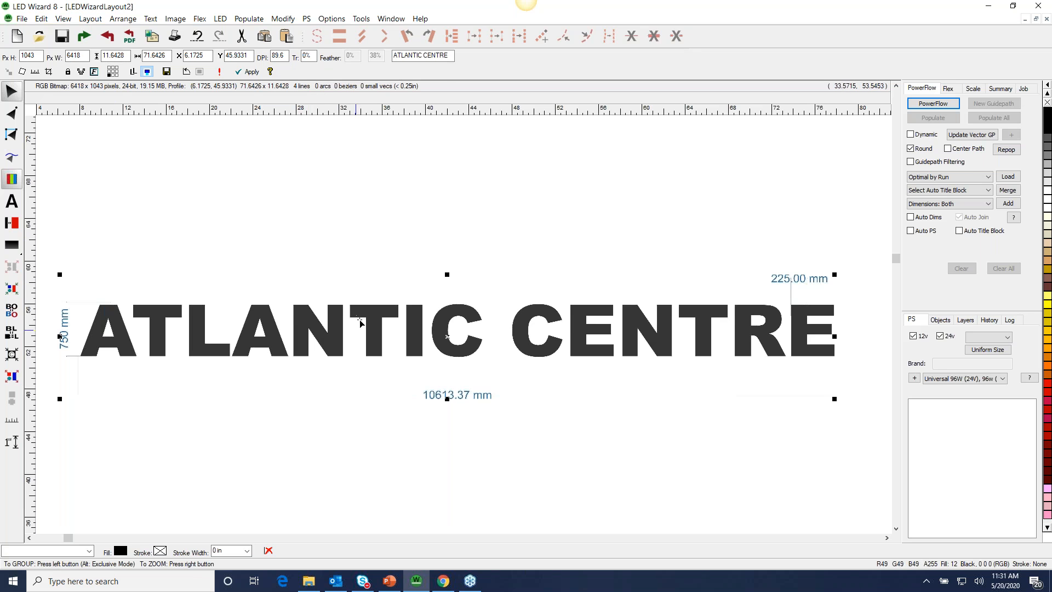
pyautogui.moveTo(359, 320); pyautogui.dragTo(360, 317)
pyautogui.click(312, 56)
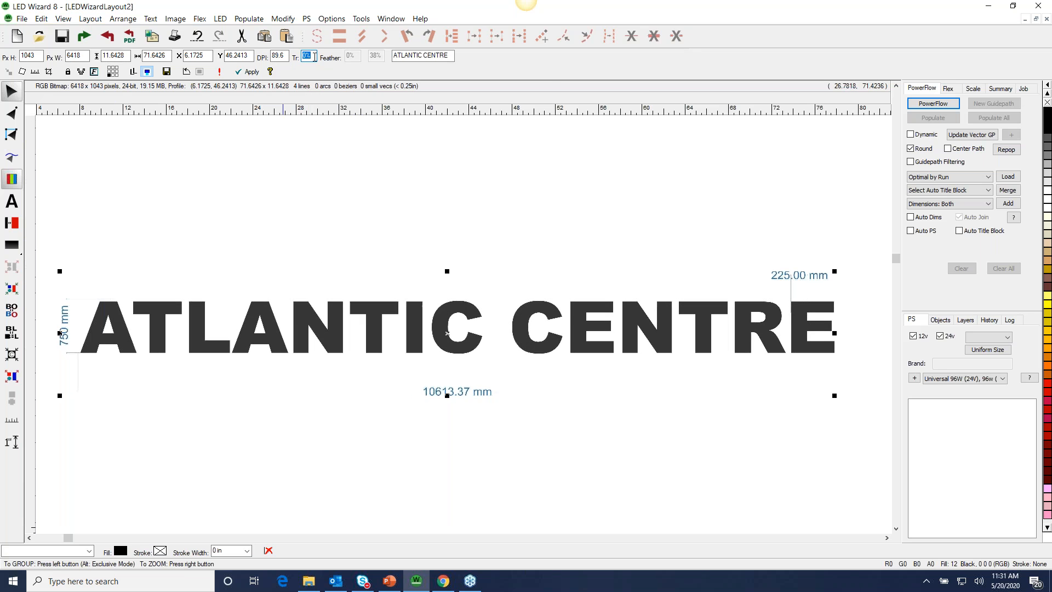
pyautogui.write('65')
pyautogui.press('Return')
pyautogui.write('0')
pyautogui.press('Return')
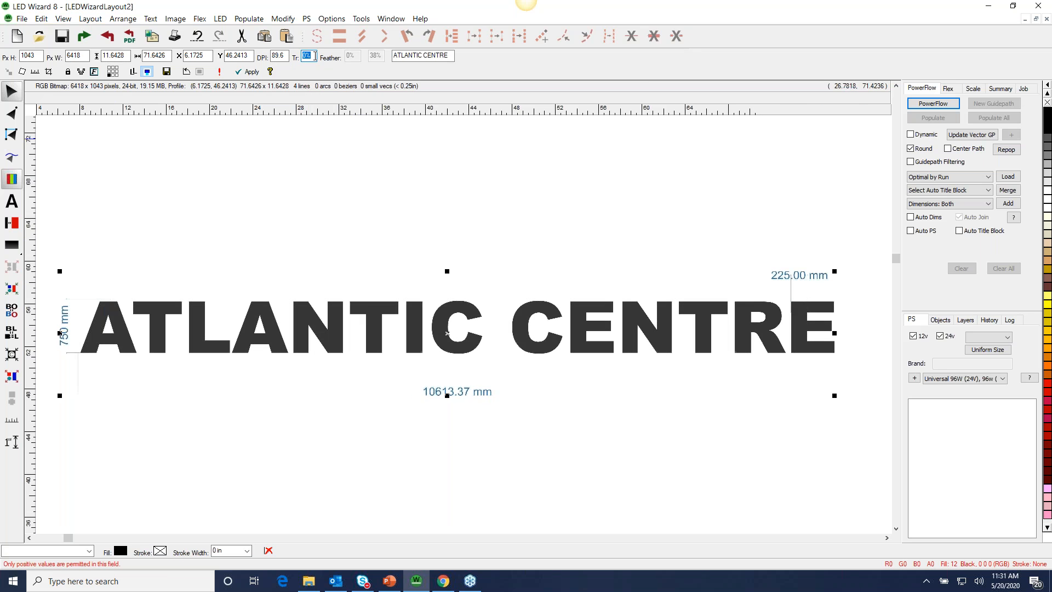
# Crop the bitmap closely around the ATLANTIC CENTRE lettering to about 6265 by 557 pixels, cutting off the dimension texts.
pyautogui.moveTo(490, 310); pyautogui.dragTo(478, 335)
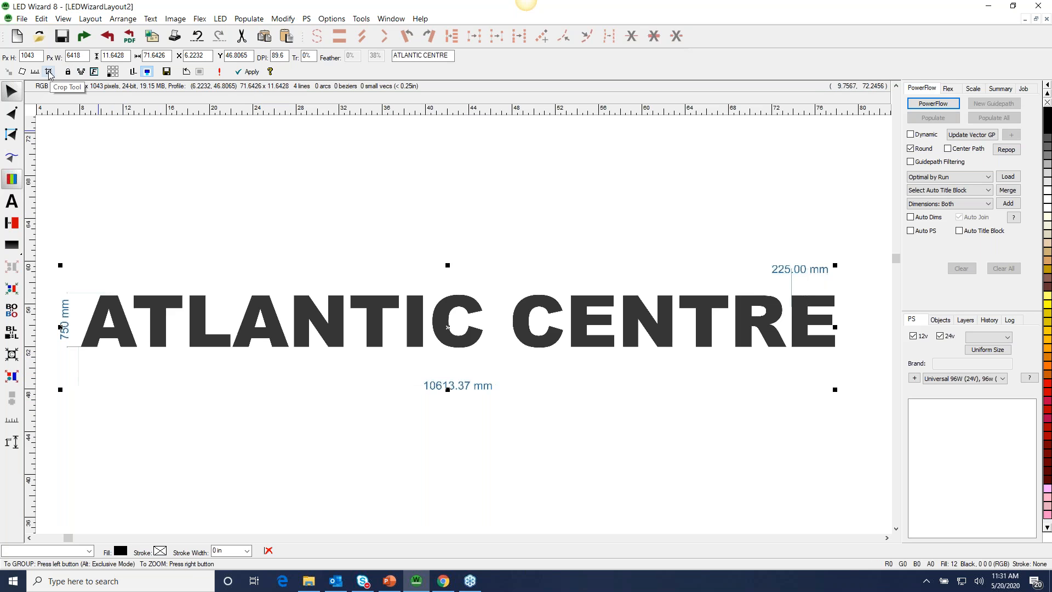
pyautogui.click(176, 19)
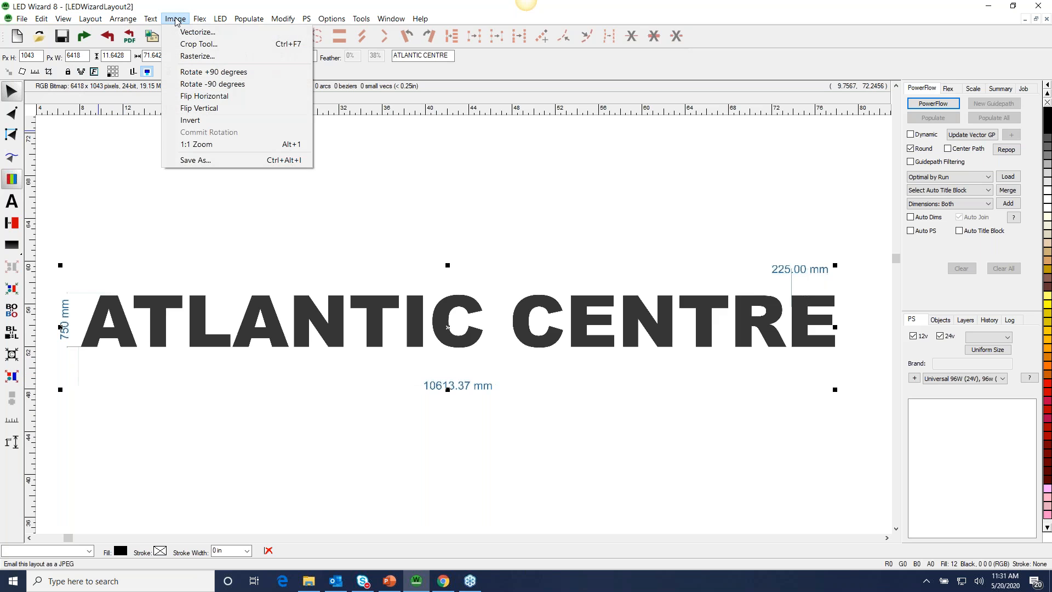
pyautogui.click(198, 44)
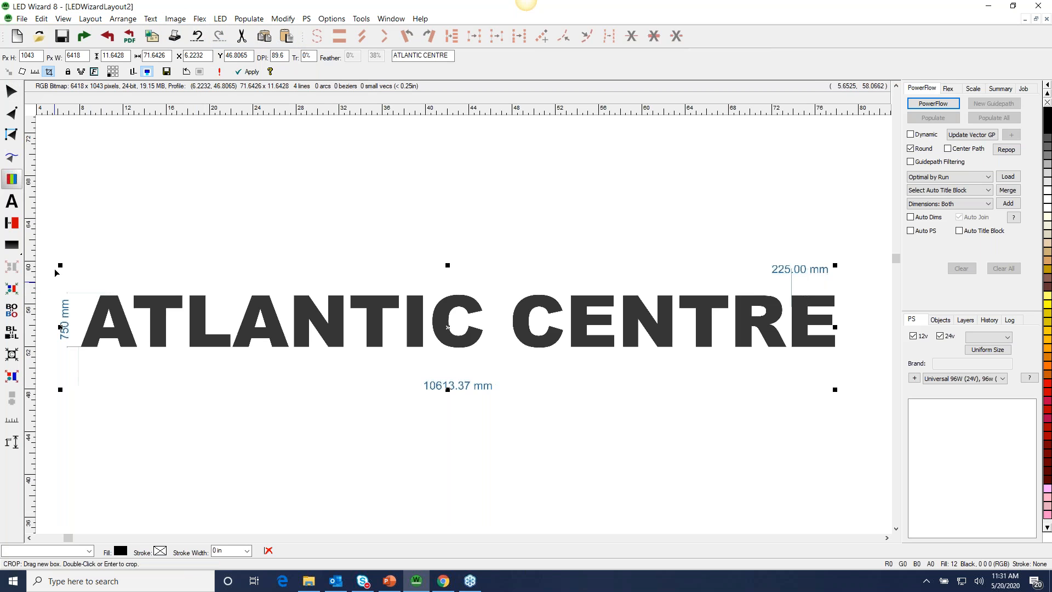
pyautogui.moveTo(61, 266); pyautogui.dragTo(77, 287)
pyautogui.moveTo(77, 390); pyautogui.dragTo(79, 354)
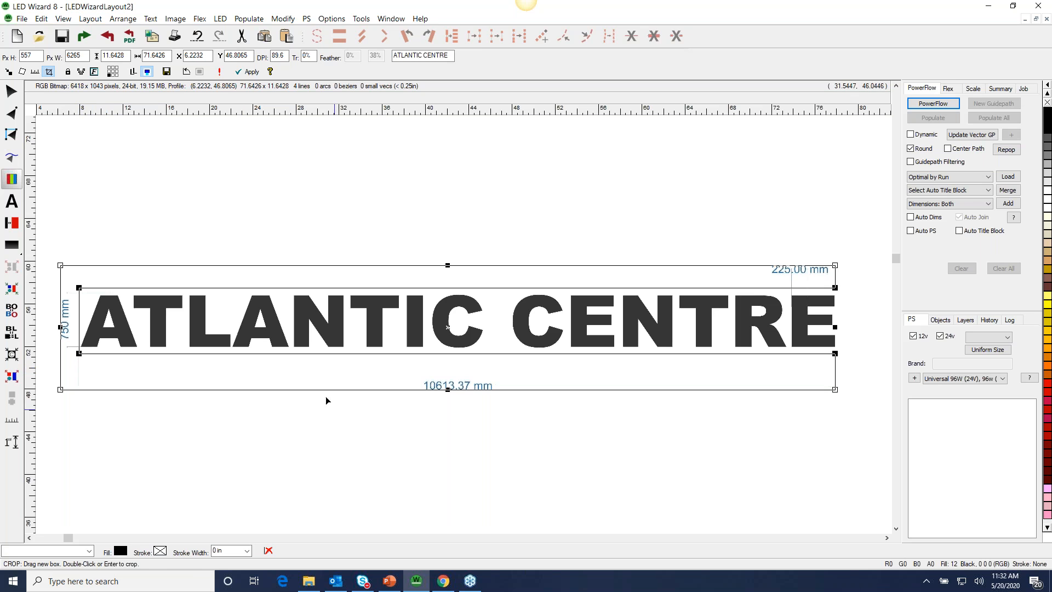
pyautogui.doubleClick(114, 353)
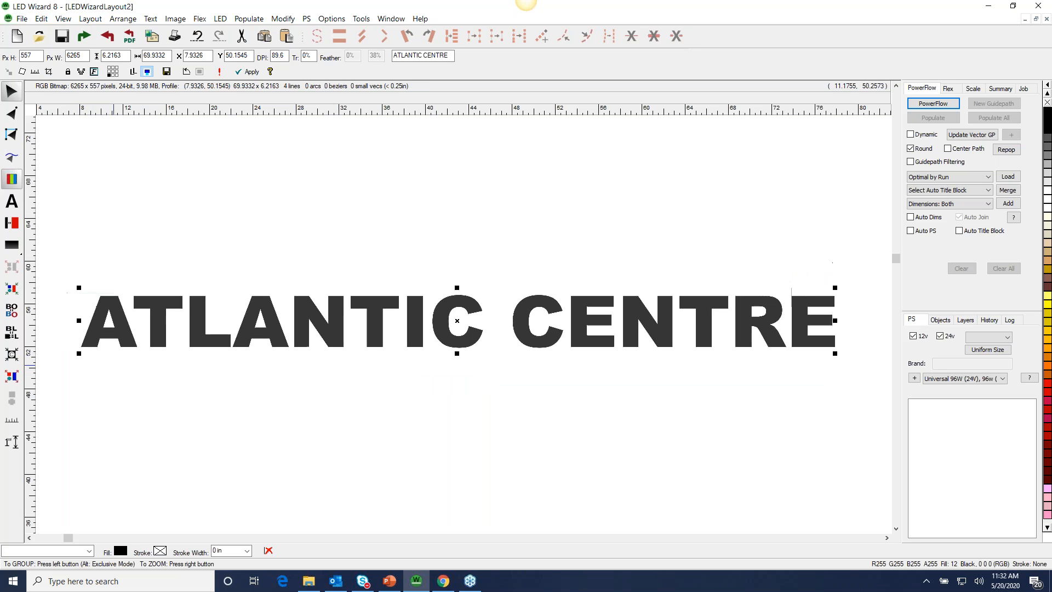
# Examine the final E of the cropped bitmap for leftover dimension lines.
pyautogui.moveTo(590, 340)
pyautogui.mouseDown()
pyautogui.moveTo(605, 296)
pyautogui.moveTo(597, 318)
pyautogui.mouseUp()
pyautogui.moveTo(756, 246); pyautogui.dragTo(855, 302)
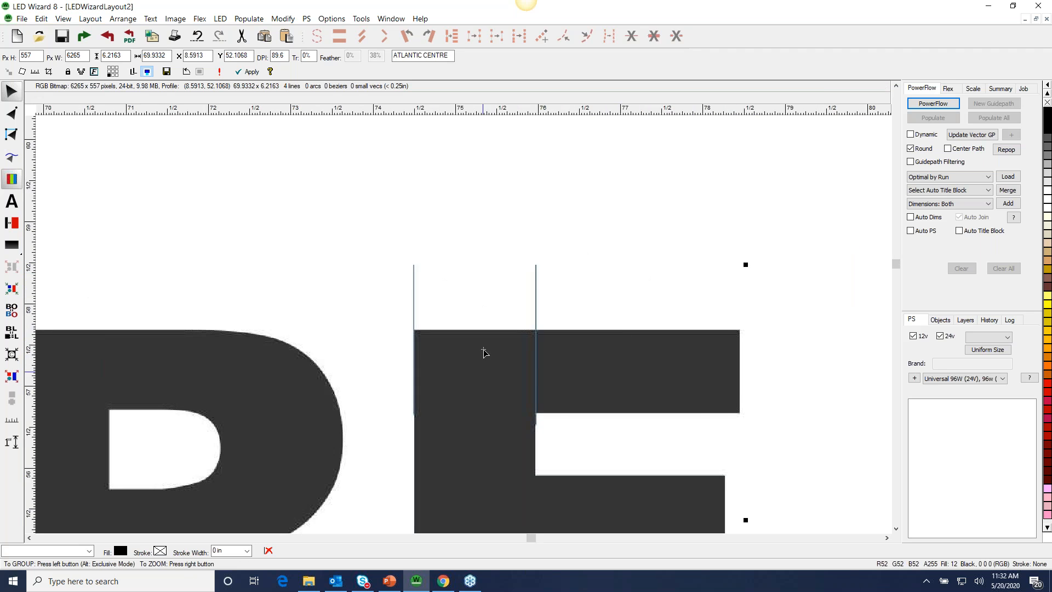
pyautogui.rightClick(581, 366)
pyautogui.moveTo(425, 322)
pyautogui.mouseDown()
pyautogui.moveTo(432, 304)
pyautogui.moveTo(421, 316)
pyautogui.mouseUp()
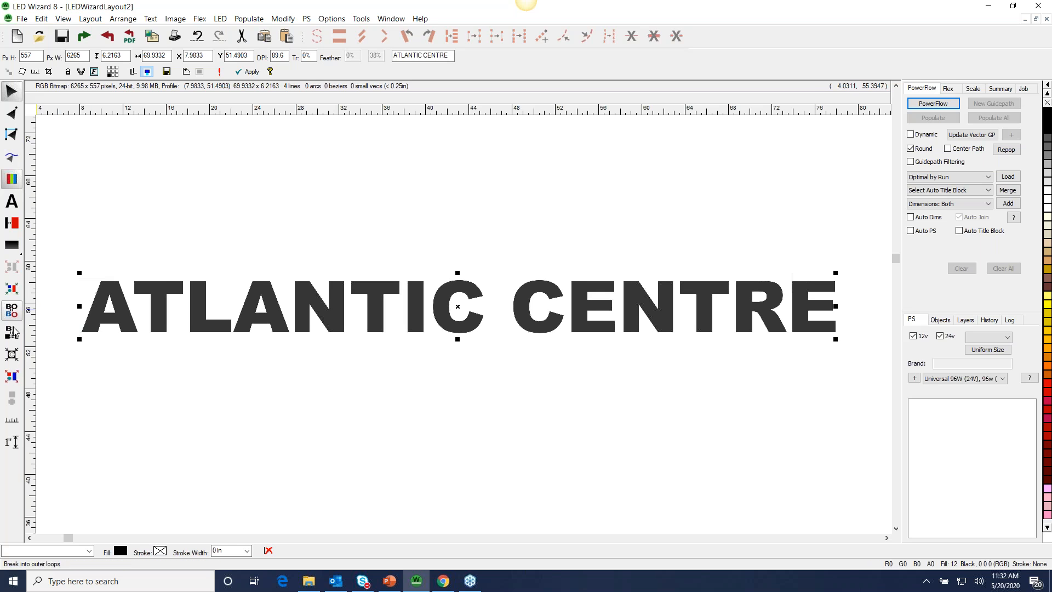
pyautogui.moveTo(470, 317)
pyautogui.mouseDown()
pyautogui.moveTo(469, 304)
pyautogui.moveTo(463, 321)
pyautogui.mouseUp()
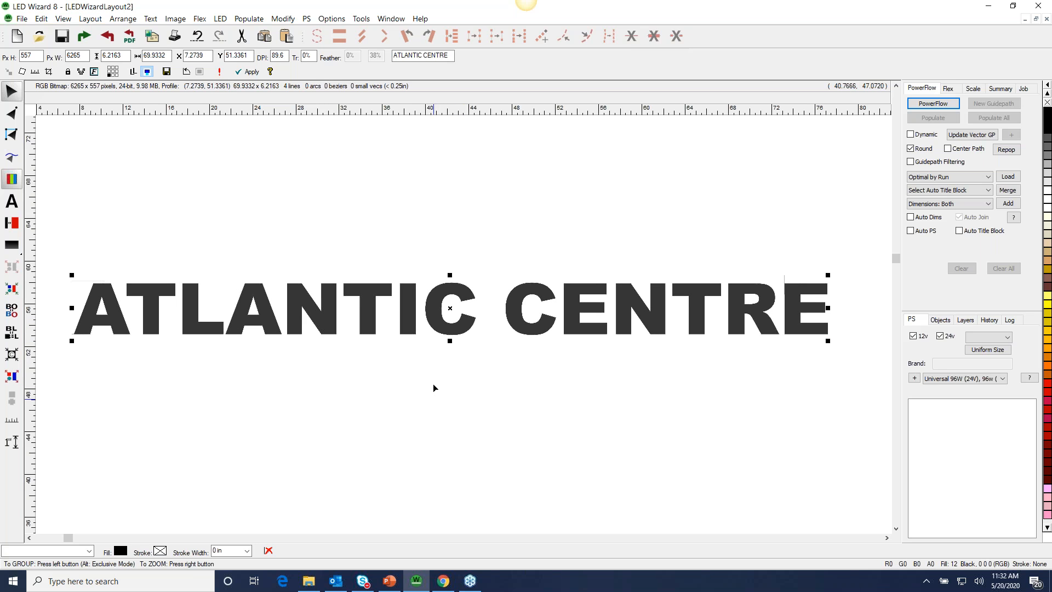
# Start vectorizing the cropped bitmap and sample the dark grey lettering as the trace colour, keeping Bezier mode off.
pyautogui.click(175, 19)
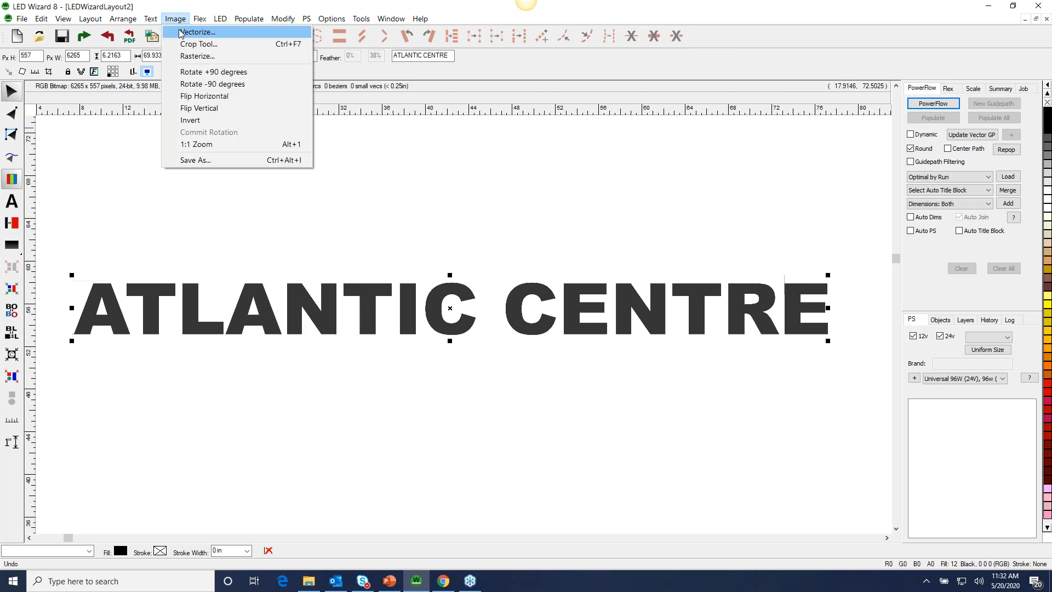
pyautogui.click(179, 33)
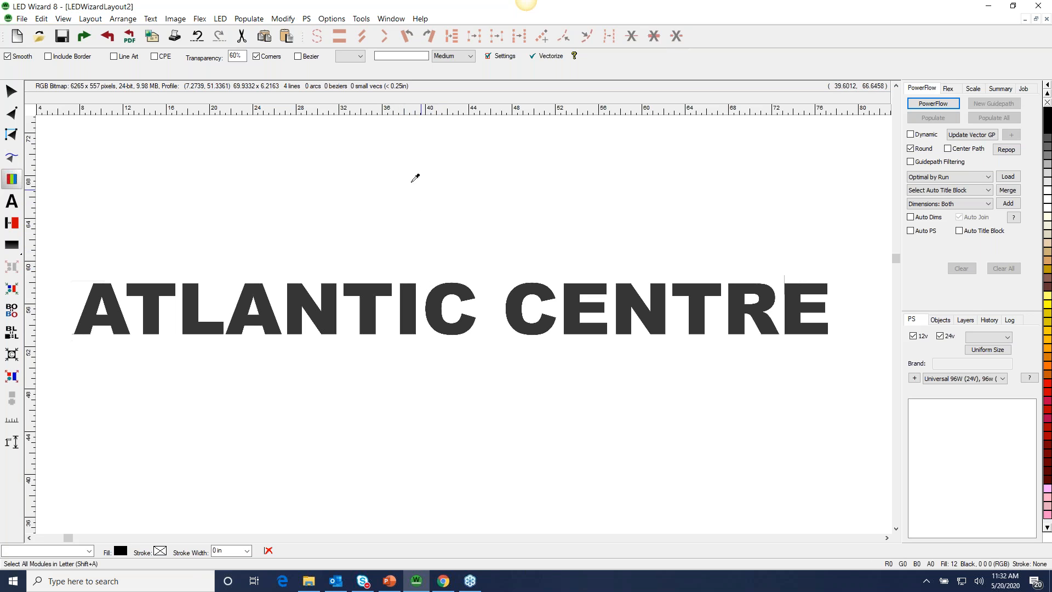
pyautogui.click(448, 283)
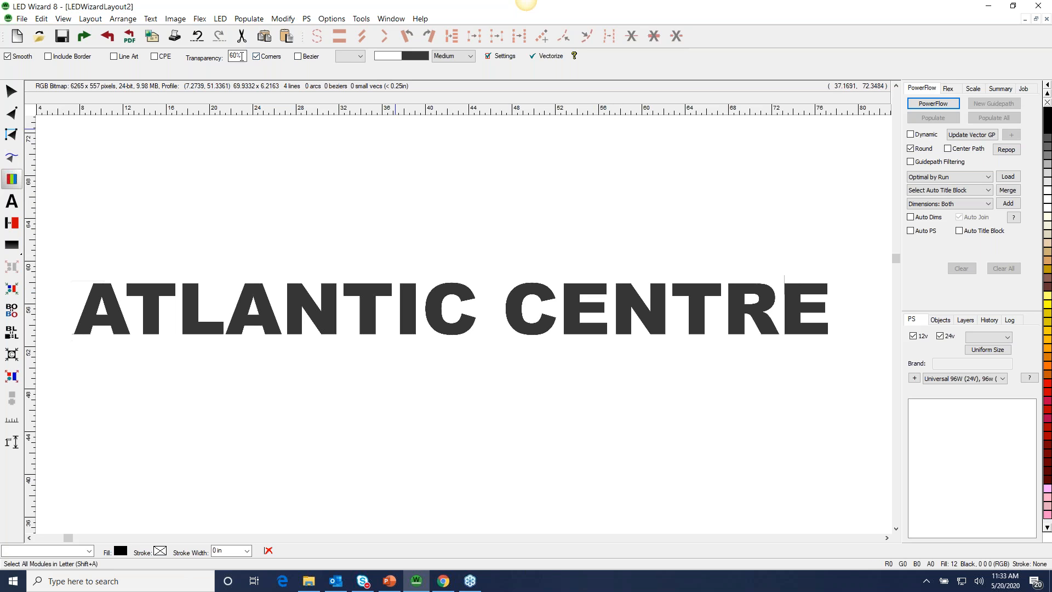
pyautogui.click(298, 59)
pyautogui.click(301, 60)
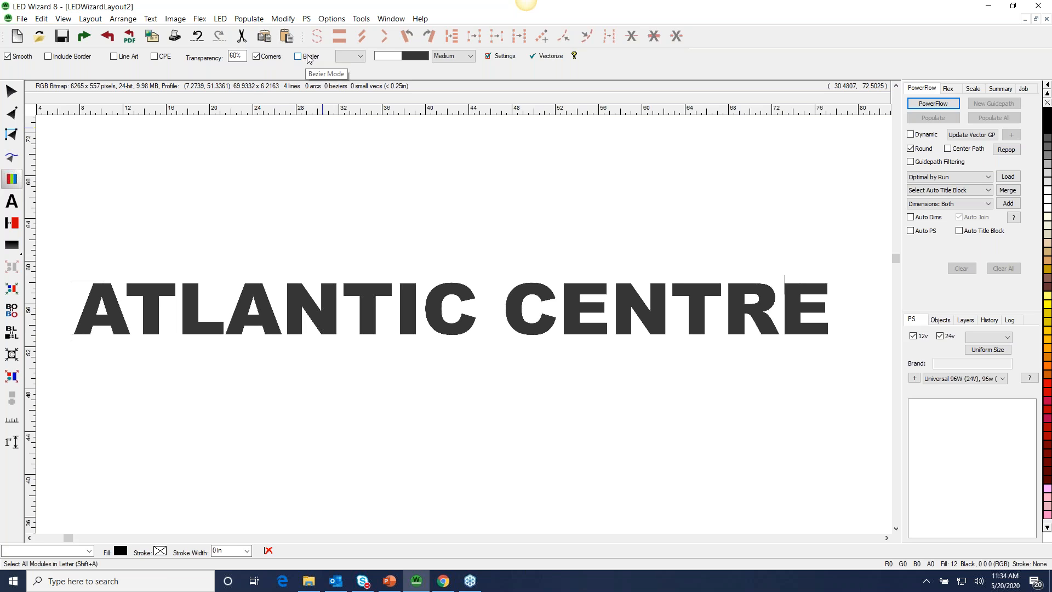
# Keep the Medium image style, review its tracing parameters, and vectorize the bitmap.
pyautogui.click(470, 56)
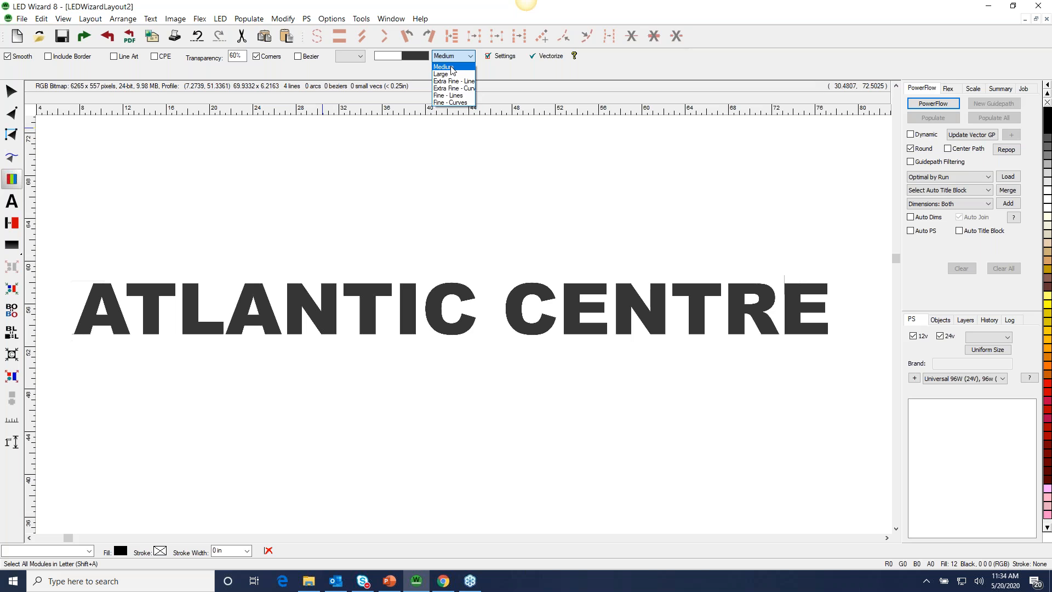
pyautogui.click(451, 67)
pyautogui.click(501, 57)
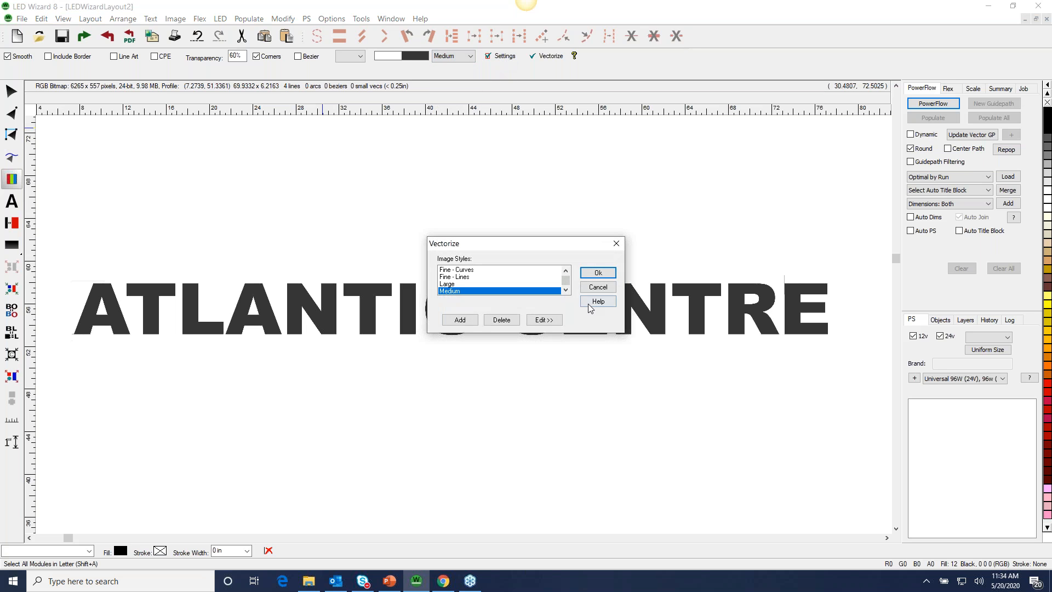
pyautogui.click(545, 321)
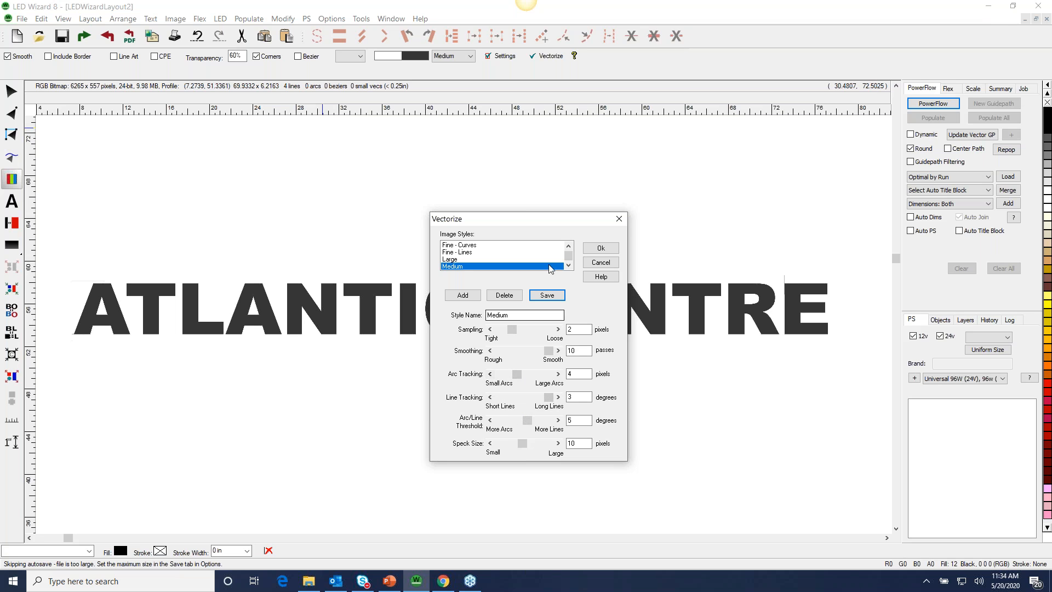
pyautogui.click(602, 250)
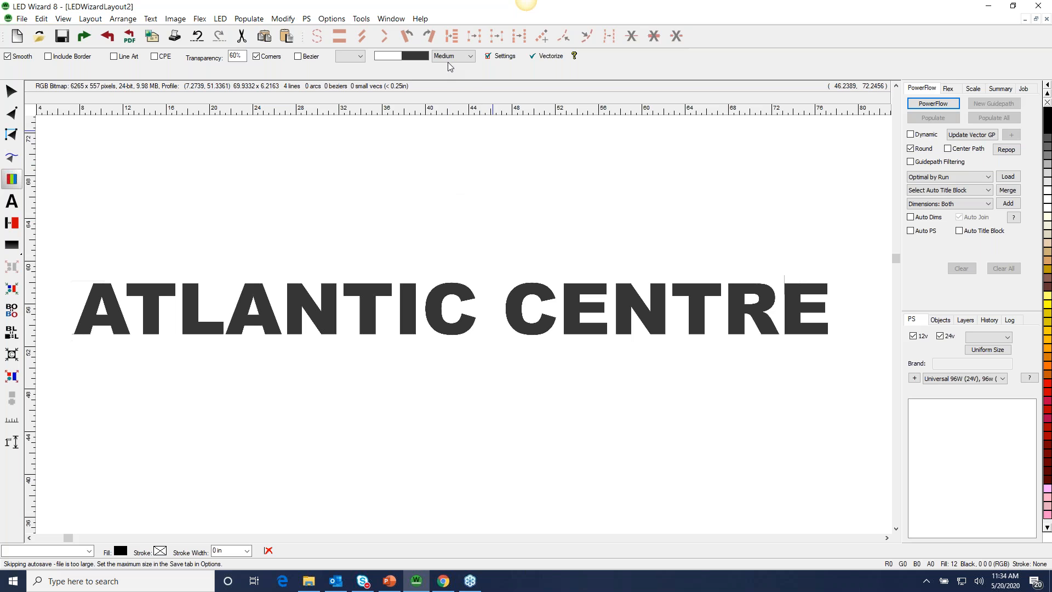
pyautogui.click(548, 56)
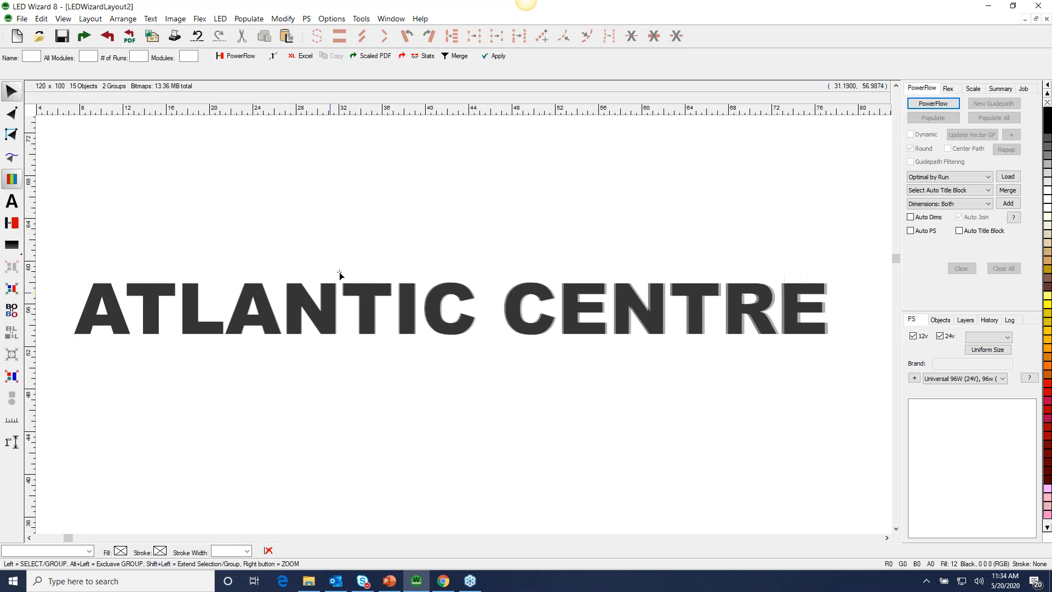
# Move the traced vector lettering above the faded bitmap and line the two up for comparison.
pyautogui.moveTo(565, 317); pyautogui.dragTo(566, 255)
pyautogui.moveTo(619, 309); pyautogui.dragTo(621, 316)
pyautogui.moveTo(552, 265)
pyautogui.mouseDown()
pyautogui.moveTo(552, 333)
pyautogui.moveTo(545, 275)
pyautogui.mouseUp()
pyautogui.moveTo(536, 333)
pyautogui.mouseDown()
pyautogui.moveTo(538, 313)
pyautogui.moveTo(528, 331)
pyautogui.mouseUp()
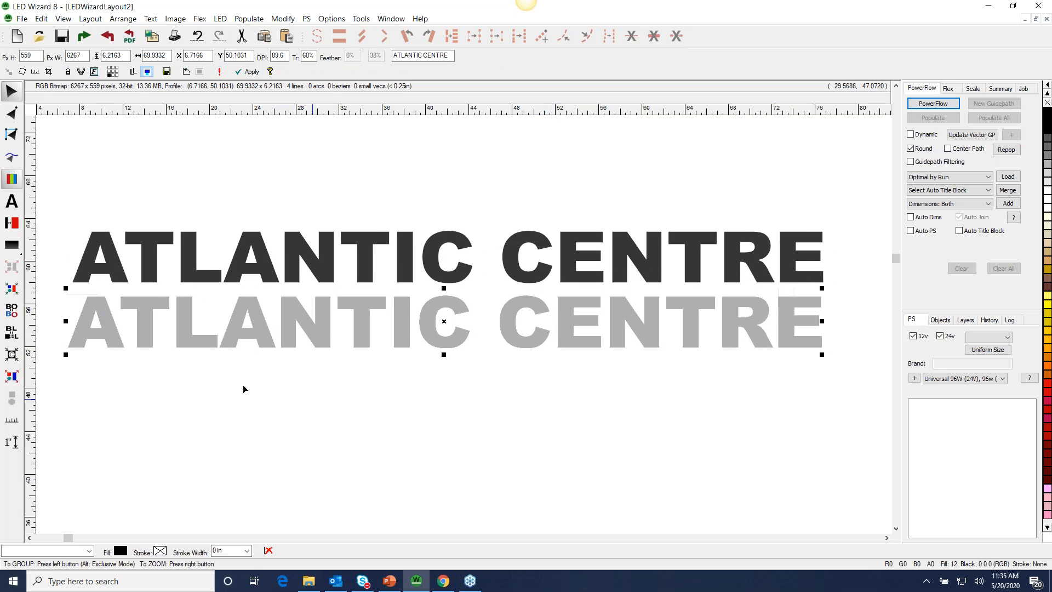
pyautogui.moveTo(273, 381); pyautogui.dragTo(53, 178)
pyautogui.moveTo(486, 428)
pyautogui.mouseDown()
pyautogui.moveTo(495, 419)
pyautogui.moveTo(496, 433)
pyautogui.mouseUp()
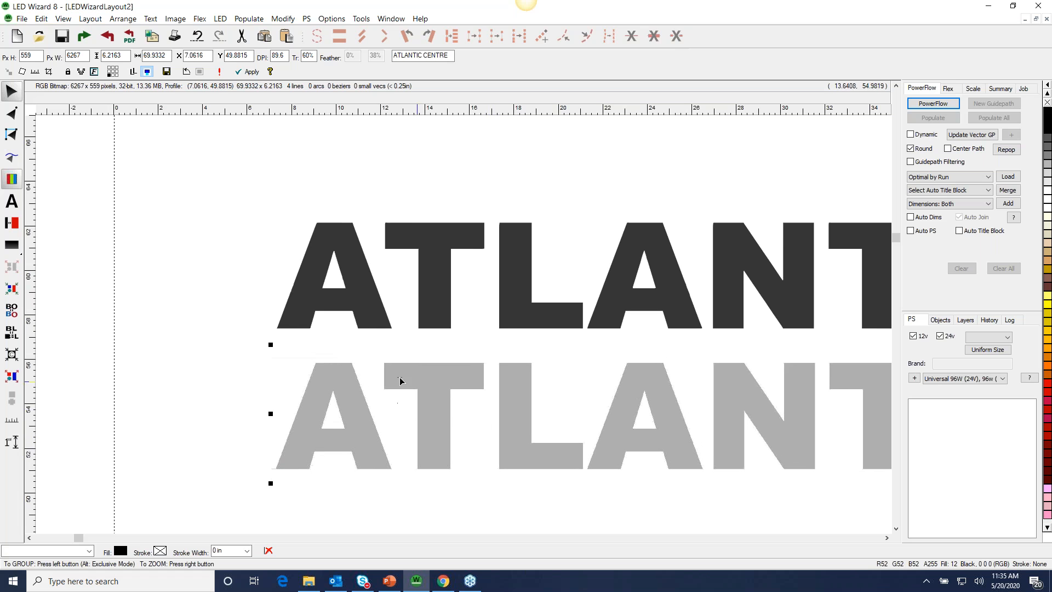
pyautogui.moveTo(436, 402)
pyautogui.mouseDown()
pyautogui.moveTo(393, 290)
pyautogui.moveTo(418, 312)
pyautogui.moveTo(436, 305)
pyautogui.moveTo(437, 409)
pyautogui.moveTo(433, 383)
pyautogui.moveTo(450, 352)
pyautogui.moveTo(439, 387)
pyautogui.mouseUp()
pyautogui.moveTo(442, 310); pyautogui.dragTo(442, 276)
pyautogui.press('F4')
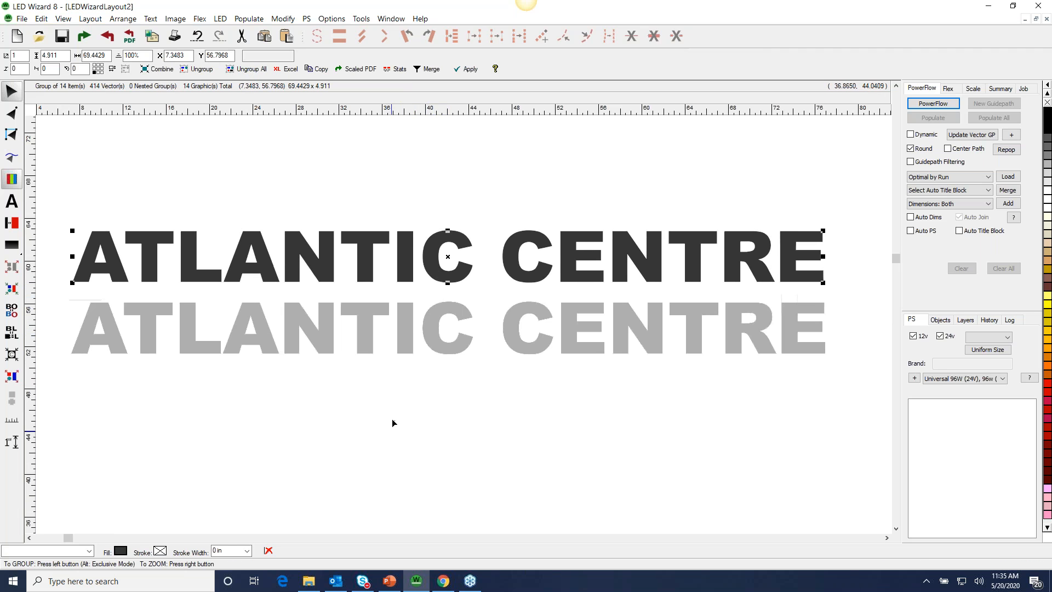
# Switch off the fill colour display to show the traced lettering as outlines.
pyautogui.click(11, 180)
pyautogui.click(11, 179)
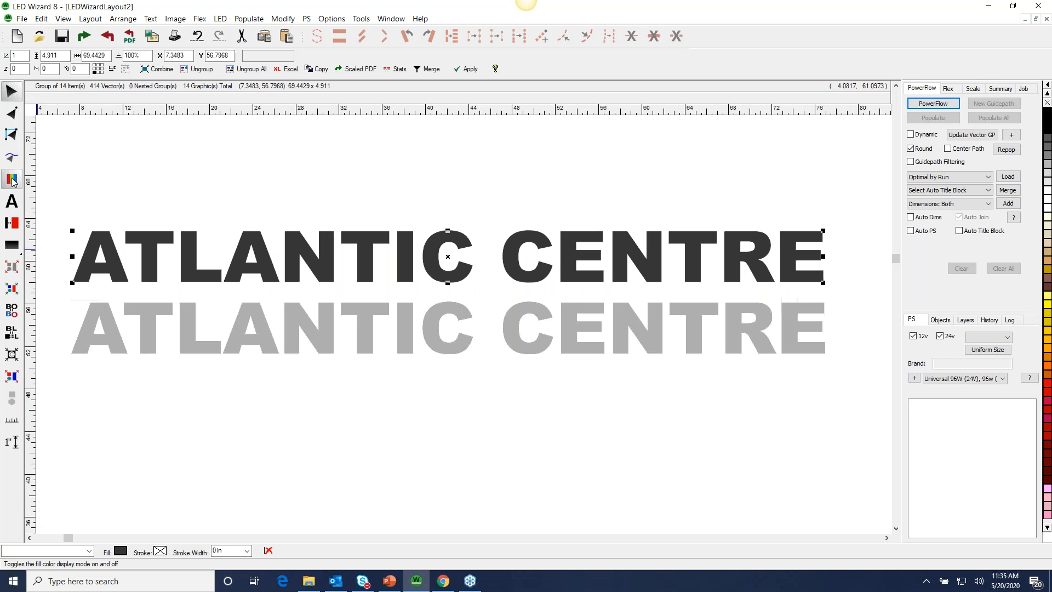
pyautogui.click(12, 181)
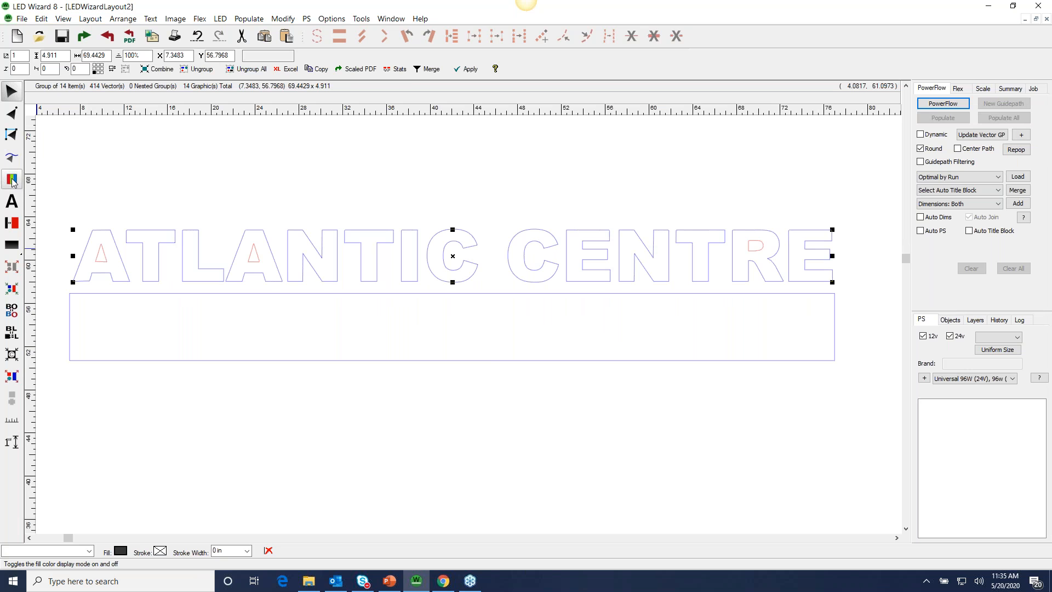
# Show the fill colours to compare the traced lettering with the bitmap, and switch back to the outline display.
pyautogui.click(499, 362)
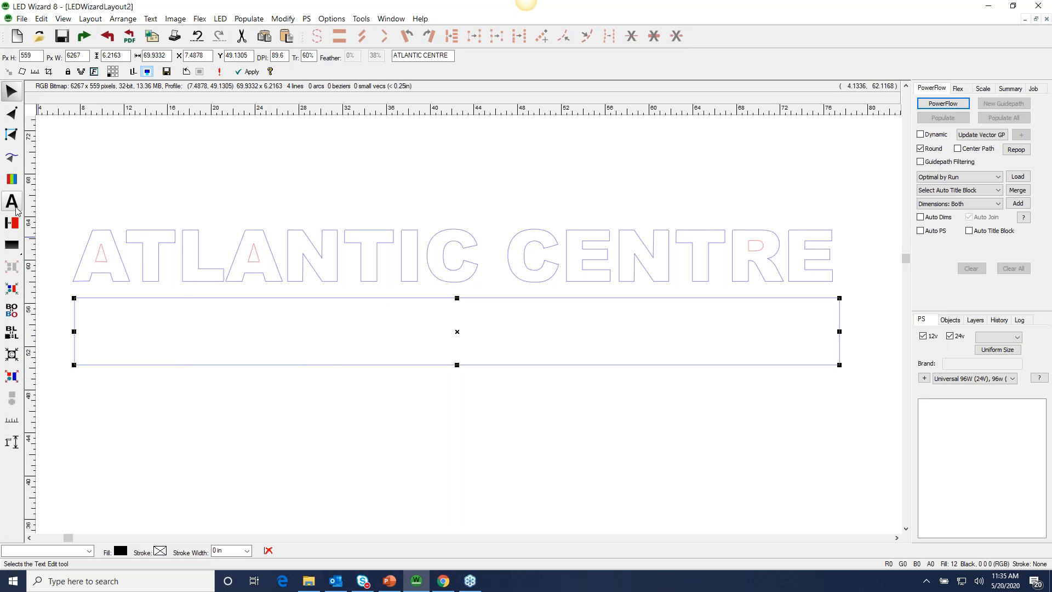
pyautogui.click(12, 179)
pyautogui.click(250, 272)
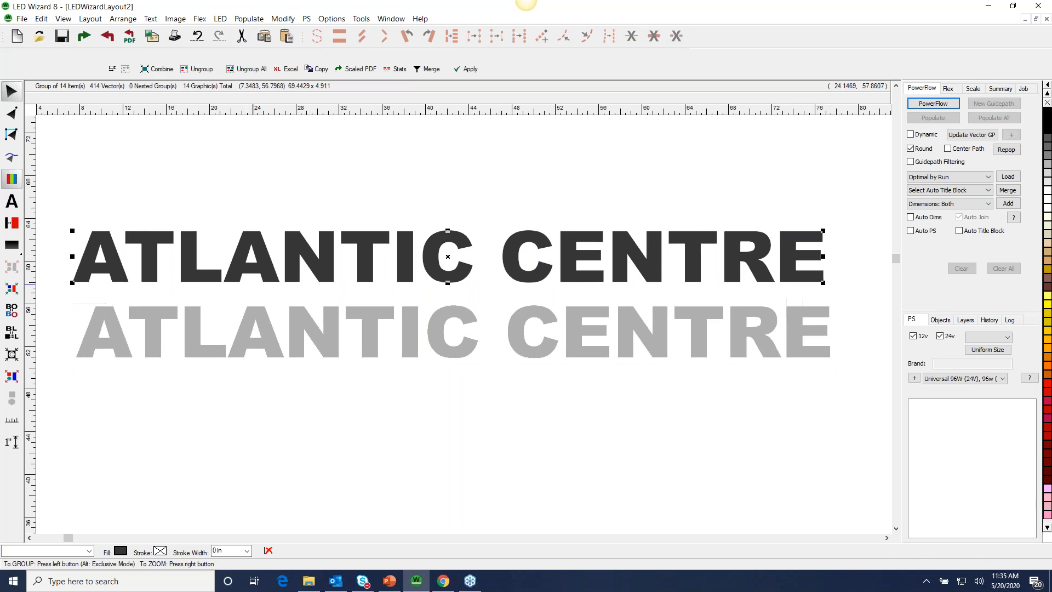
pyautogui.click(8, 175)
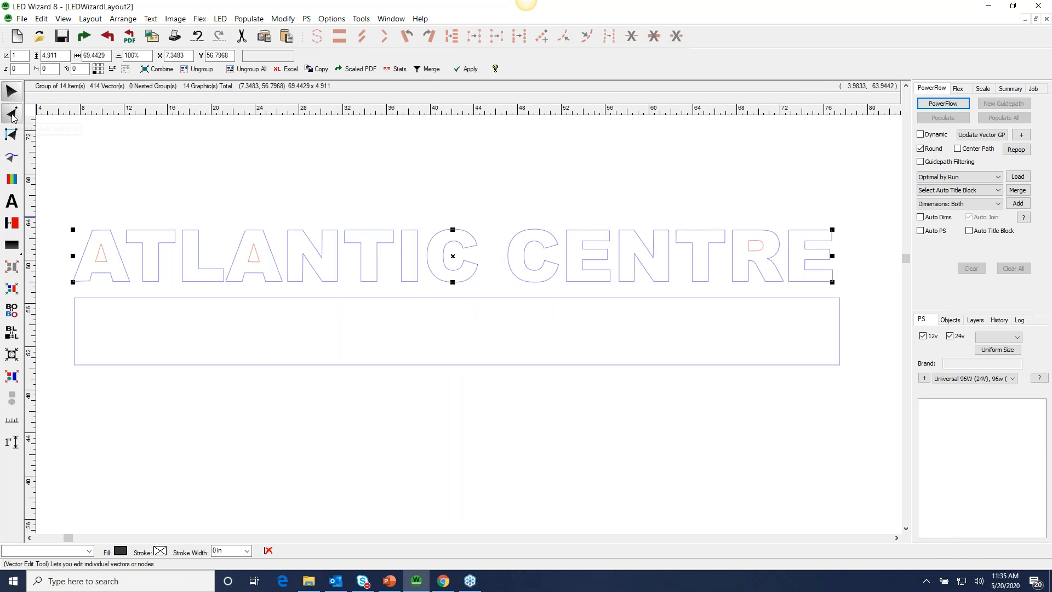
# Edit the vectors of the second A in ATLANTIC and delete the surplus nodes along its outer right leg.
pyautogui.click(11, 113)
pyautogui.click(198, 241)
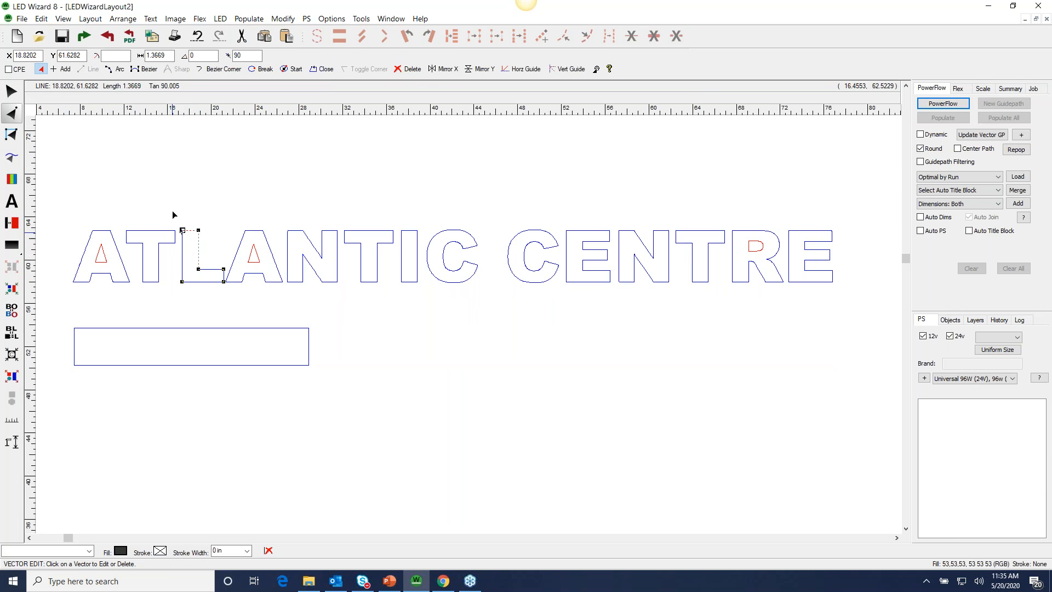
pyautogui.scroll(3, 210, 245)
pyautogui.click(429, 330)
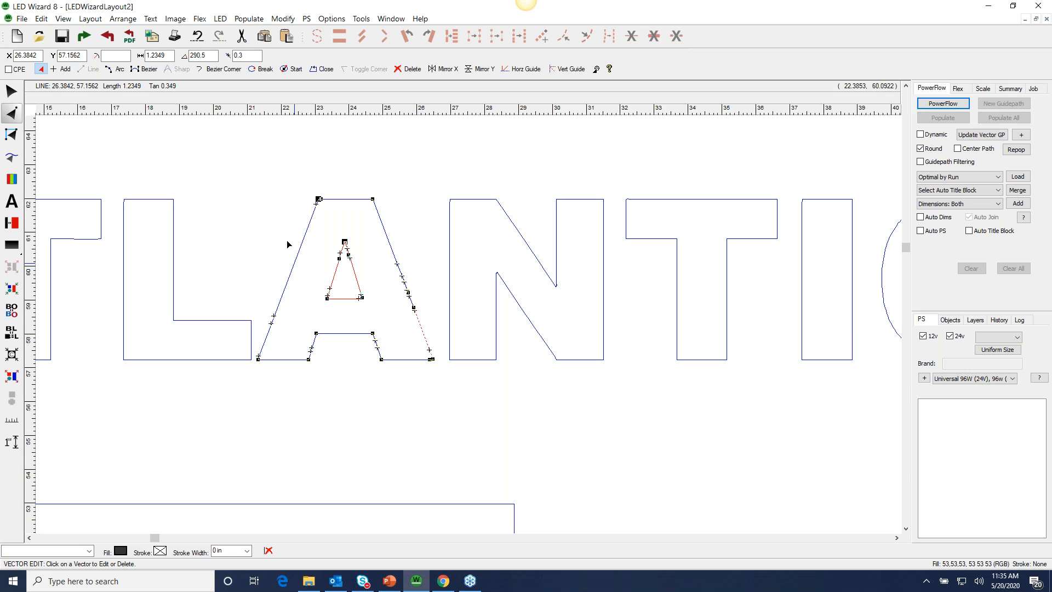
pyautogui.moveTo(255, 281); pyautogui.dragTo(462, 376)
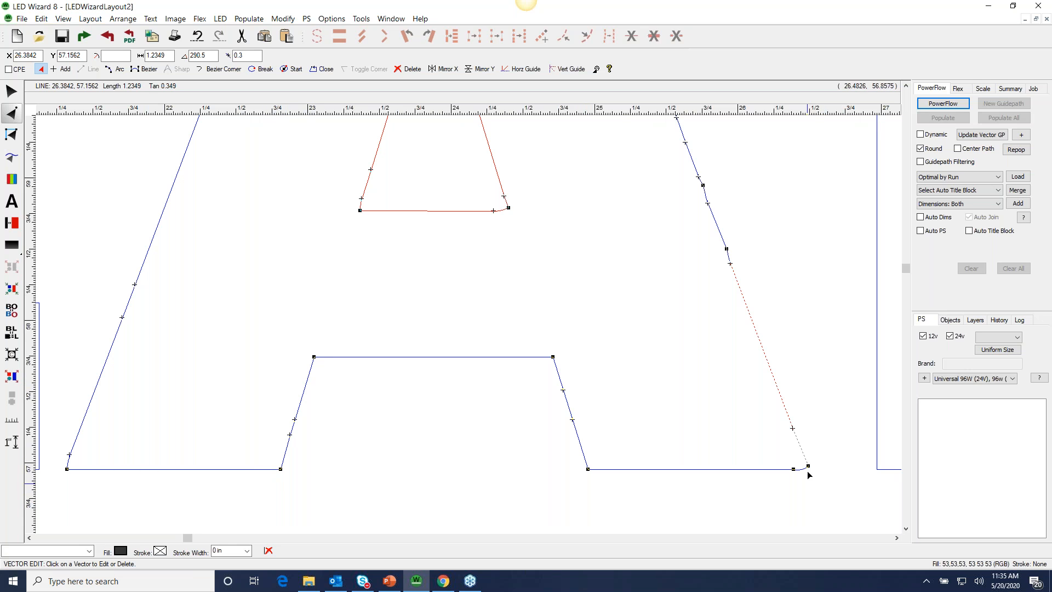
pyautogui.rightClick(642, 306)
pyautogui.moveTo(377, 256); pyautogui.dragTo(466, 338)
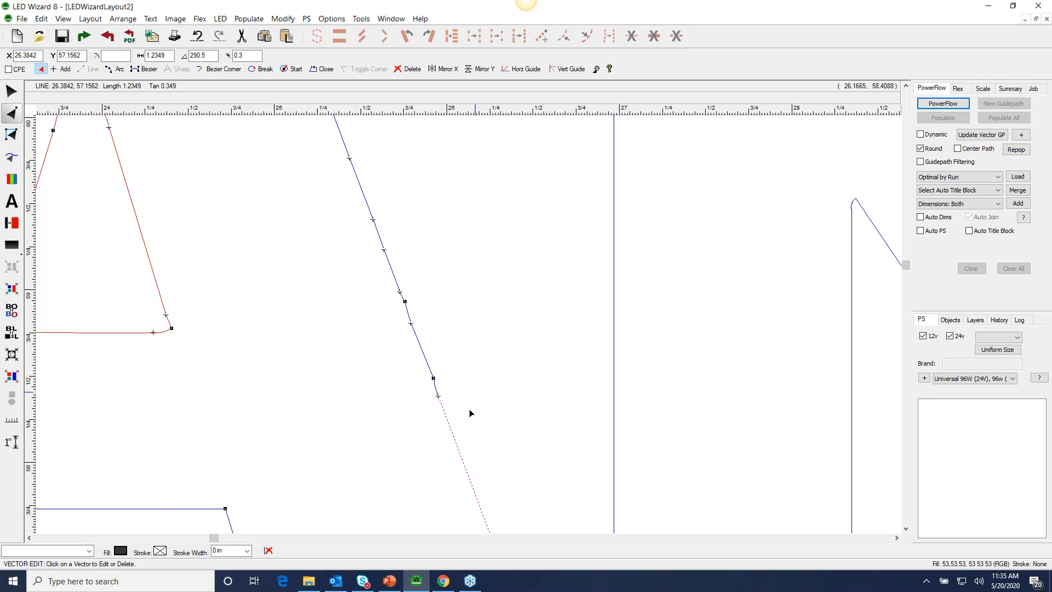
pyautogui.moveTo(481, 428); pyautogui.dragTo(300, 138)
pyautogui.press('Delete')
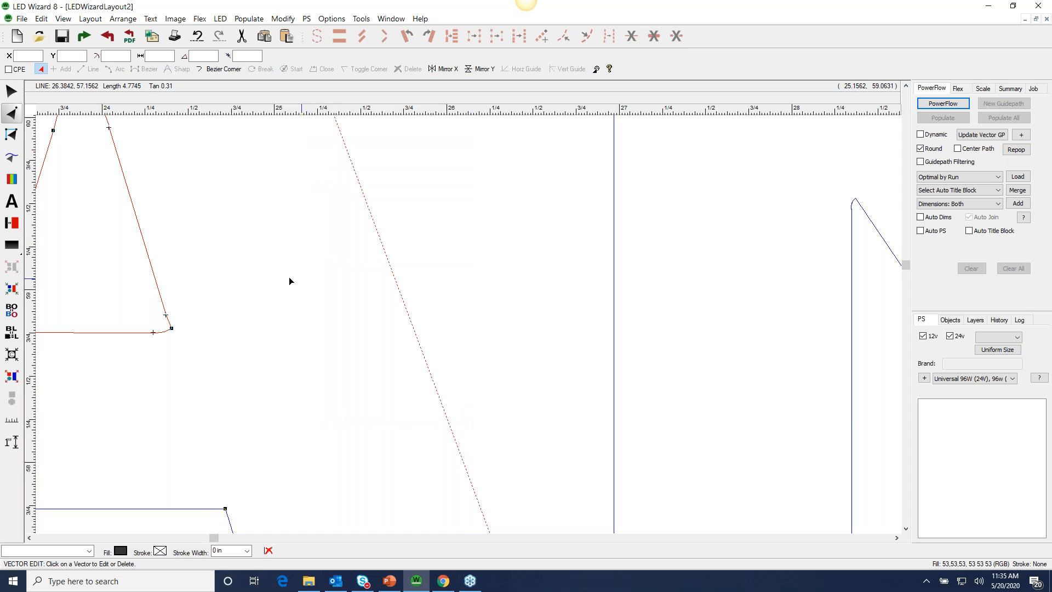
# Delete the surplus nodes along the outer left leg of the same A.
pyautogui.press('z')
pyautogui.rightClick(327, 339)
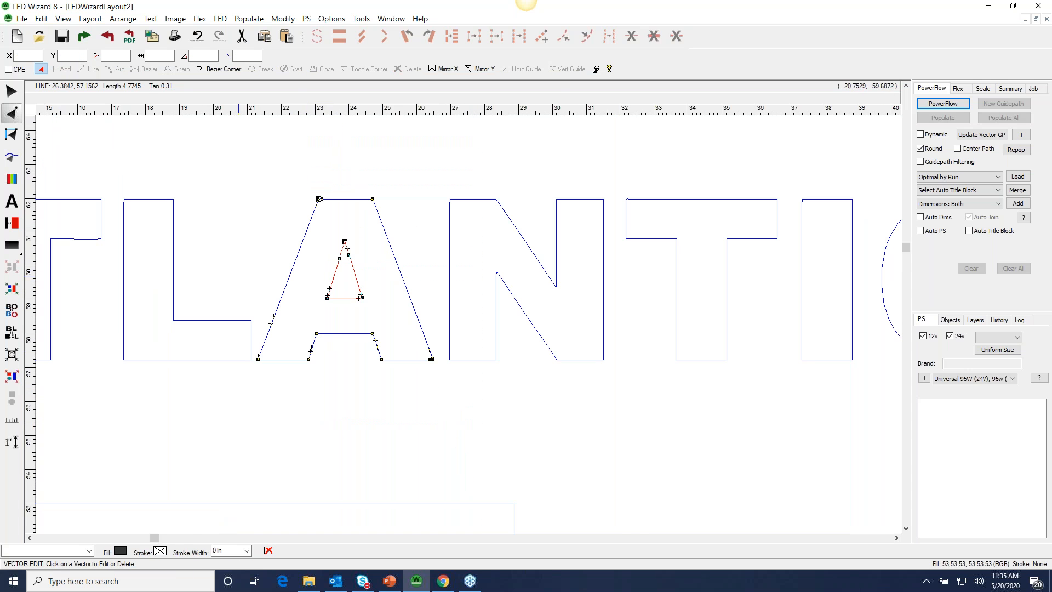
pyautogui.press('z')
pyautogui.moveTo(238, 264); pyautogui.dragTo(432, 396)
pyautogui.moveTo(226, 229); pyautogui.dragTo(345, 321)
pyautogui.press('Delete')
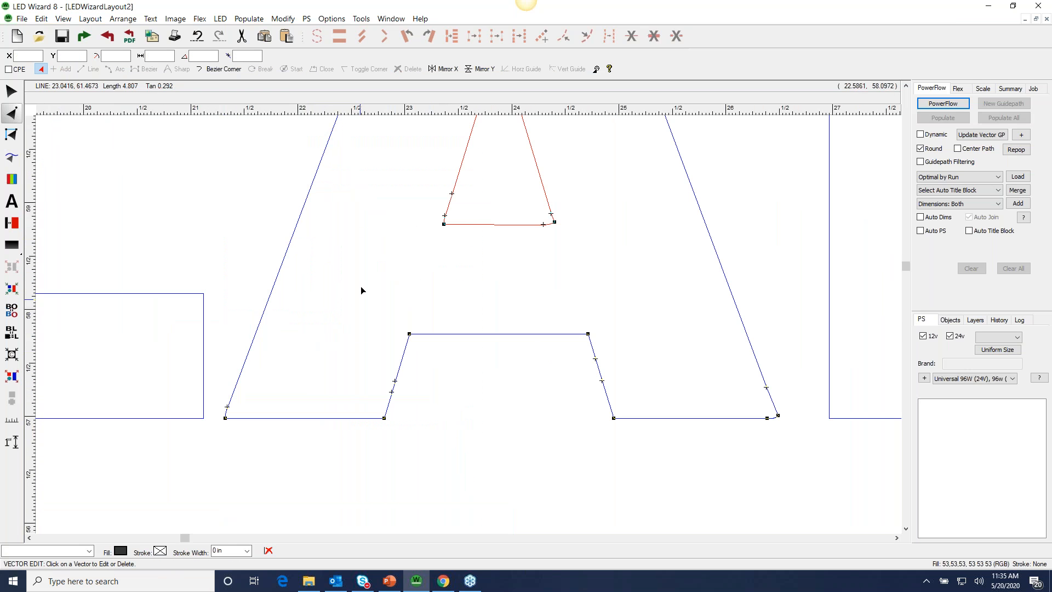
# Select the outline of the N beside the A and examine the nodes along its diagonals.
pyautogui.press('z')
pyautogui.rightClick(360, 286)
pyautogui.click(450, 263)
pyautogui.press('z')
pyautogui.moveTo(474, 298); pyautogui.dragTo(616, 367)
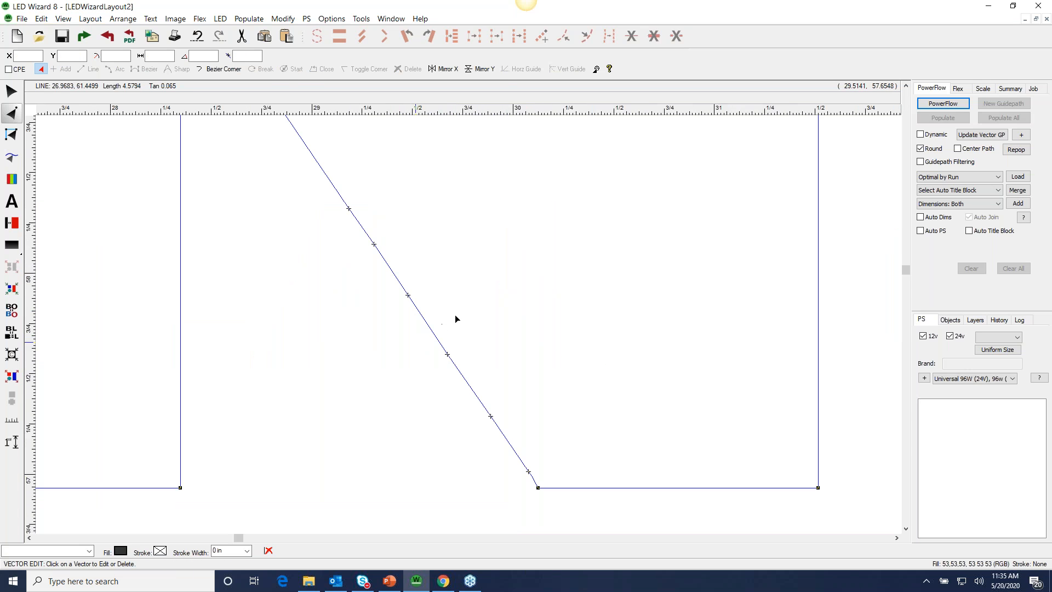
pyautogui.press('z')
pyautogui.rightClick(557, 335)
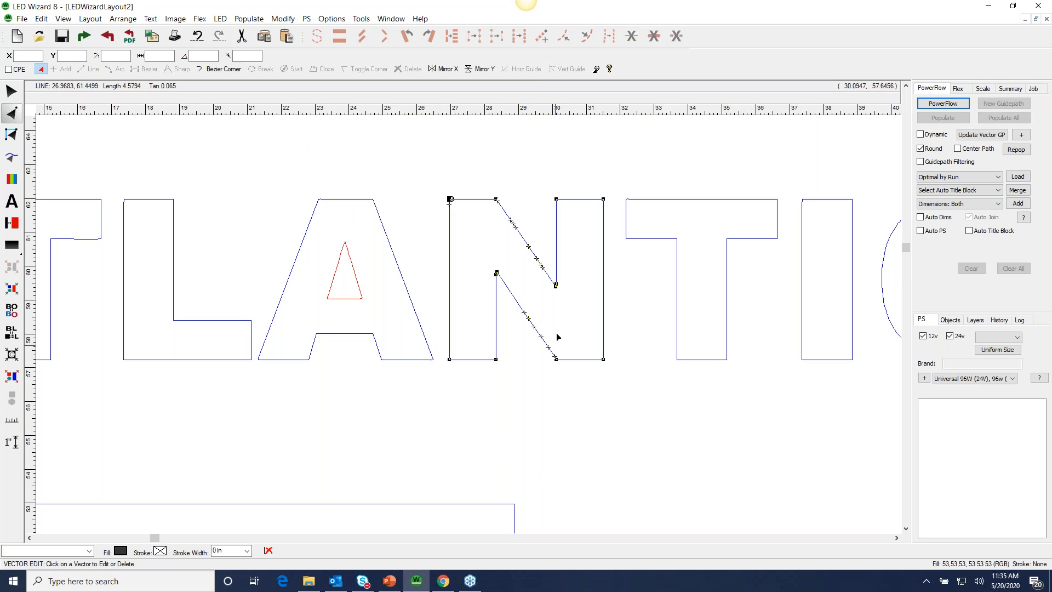
# Replace the traced segments across the lower terminal of ATLANTIC's final C with one straight line.
pyautogui.press('z')
pyautogui.rightClick(667, 297)
pyautogui.press('z')
pyautogui.moveTo(402, 179); pyautogui.dragTo(541, 291)
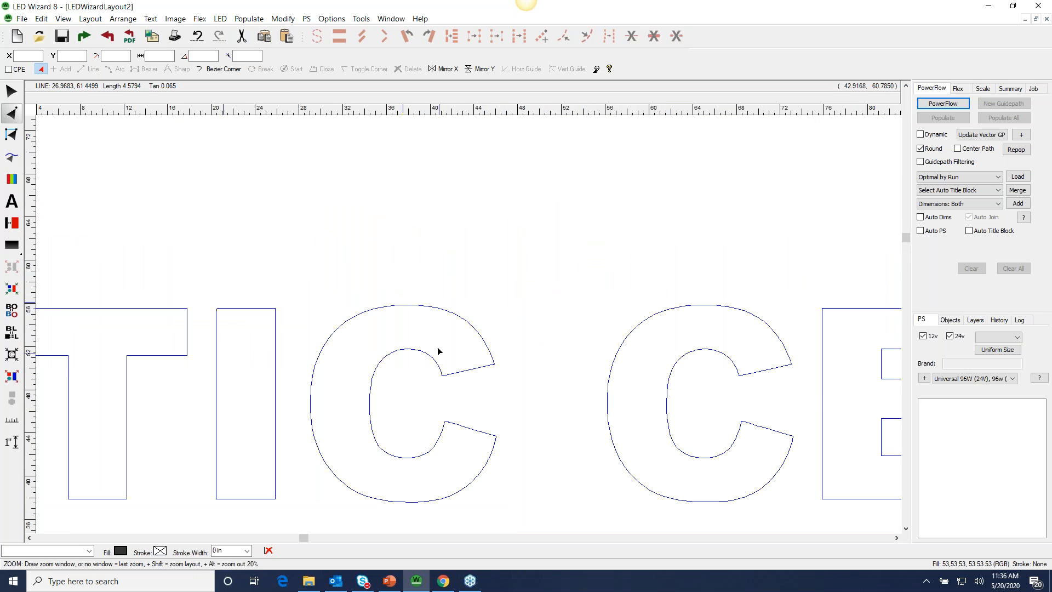
pyautogui.click(433, 358)
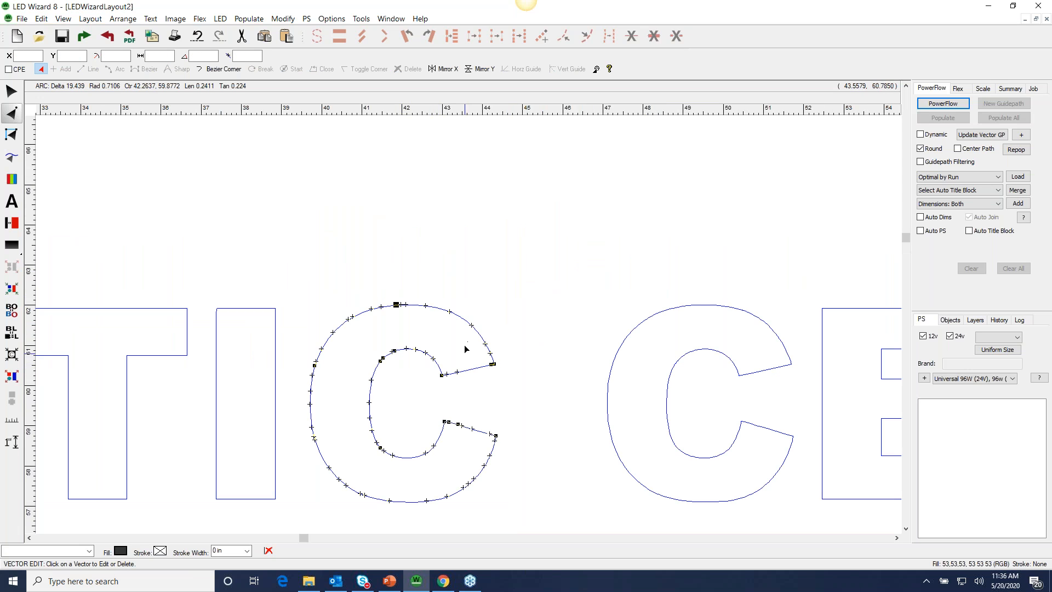
pyautogui.press('z')
pyautogui.moveTo(388, 405); pyautogui.dragTo(529, 464)
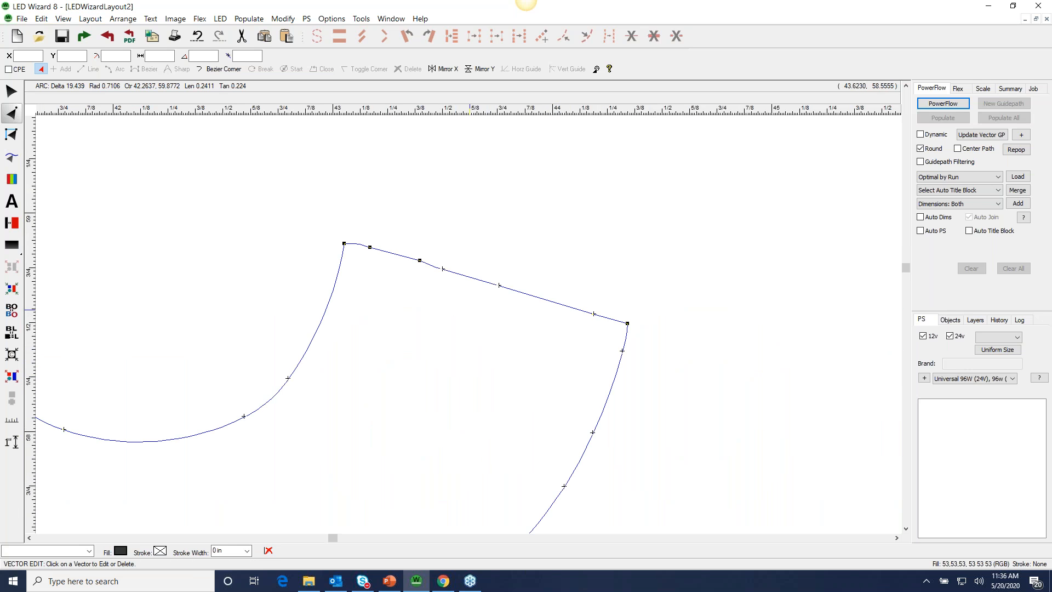
pyautogui.click(626, 326)
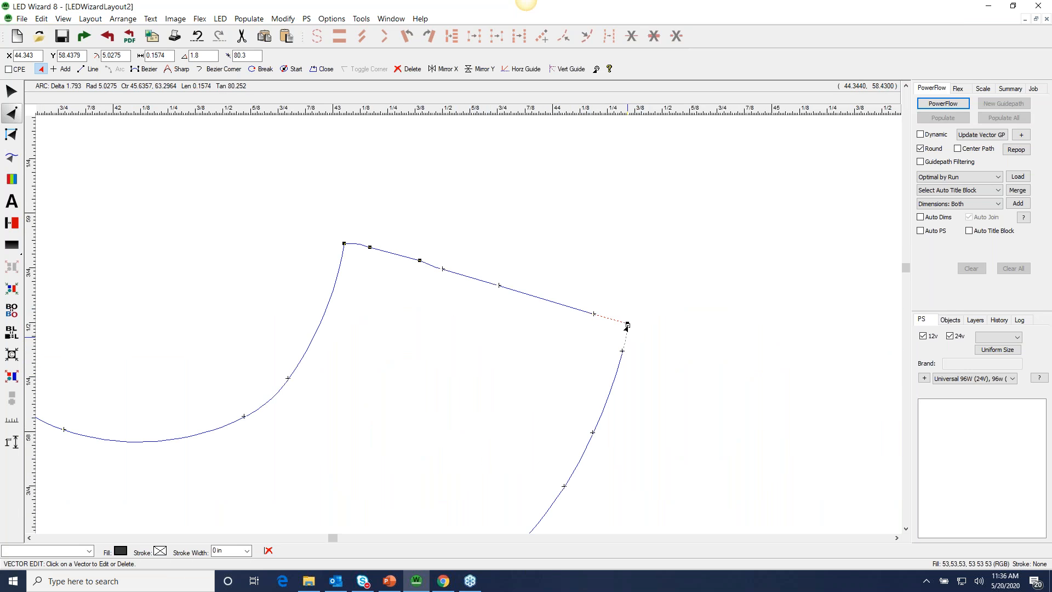
pyautogui.keyDown('shift'); pyautogui.click(344, 244); pyautogui.keyUp('shift')
pyautogui.moveTo(343, 246); pyautogui.dragTo(346, 244)
pyautogui.click(394, 298)
pyautogui.click(431, 266)
pyautogui.click(435, 302)
pyautogui.press('F3')
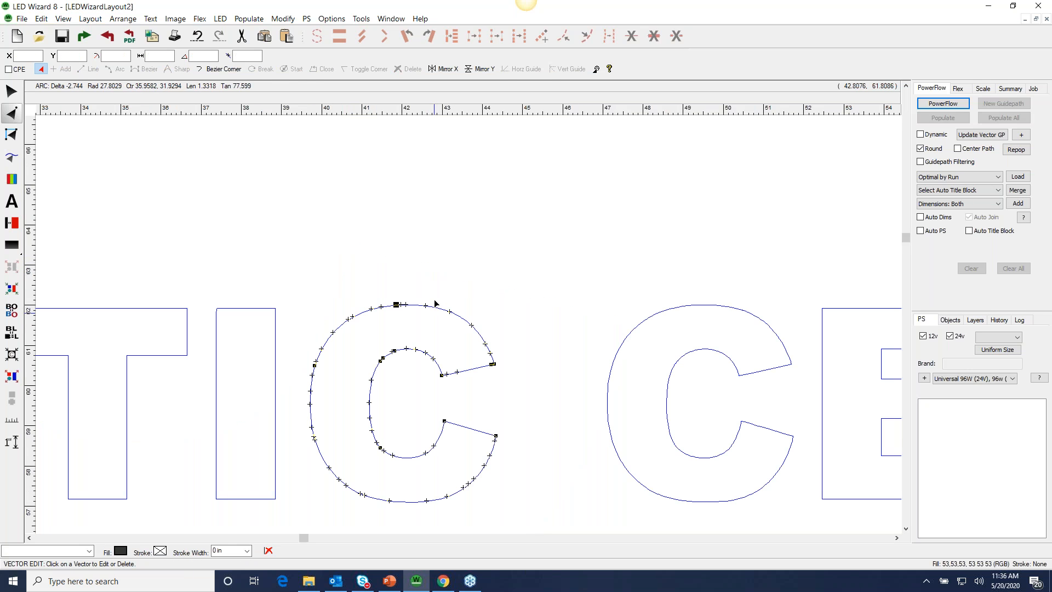
# Merge the short segments on the C's outer curve into longer arcs from the upper terminal to the top.
pyautogui.press('F2')
pyautogui.moveTo(345, 373); pyautogui.dragTo(604, 321)
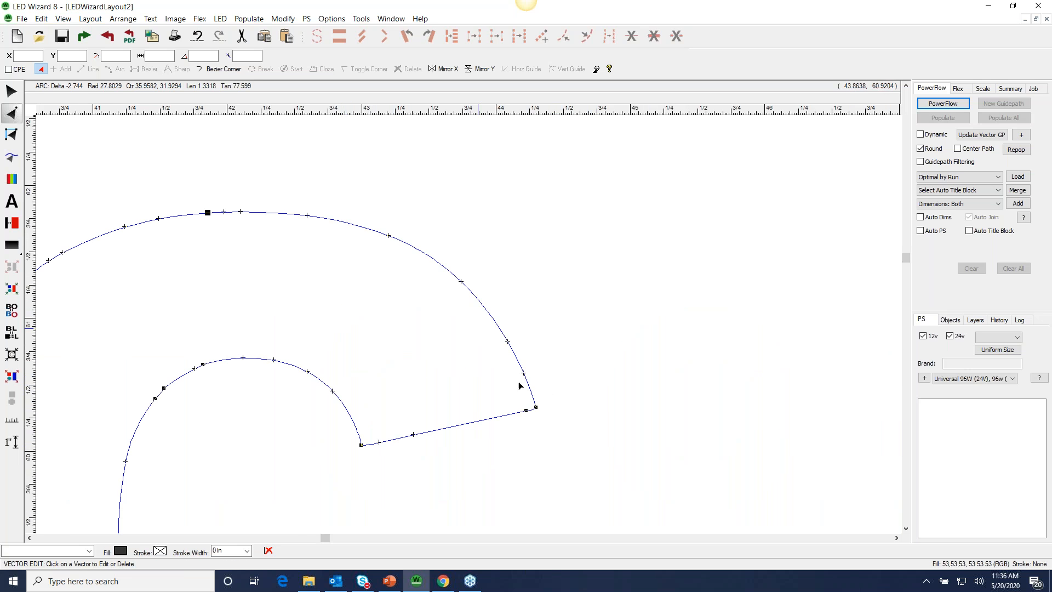
pyautogui.click(537, 409)
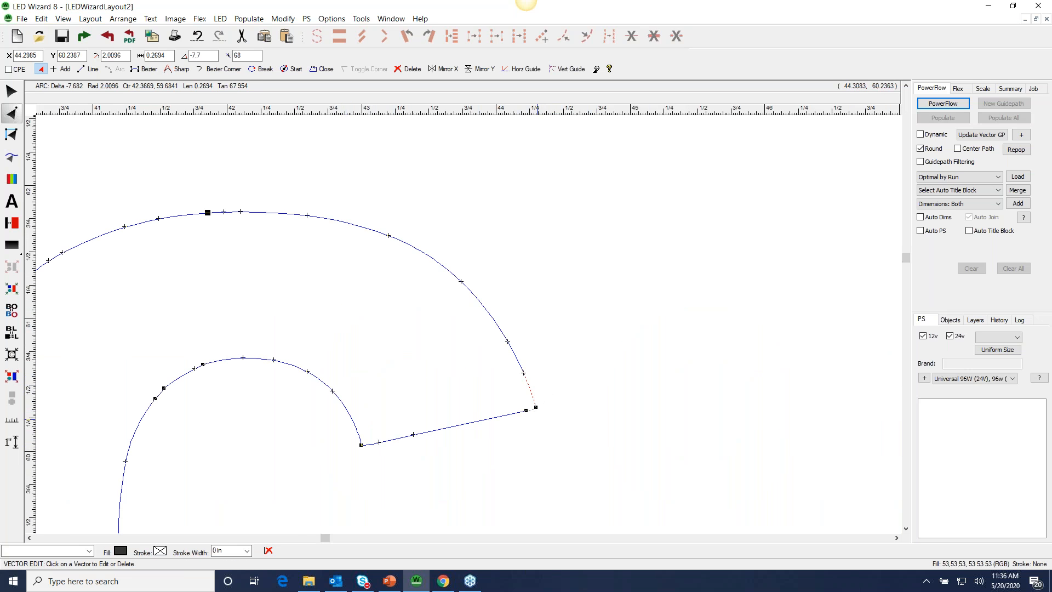
pyautogui.click(459, 283)
pyautogui.click(308, 217)
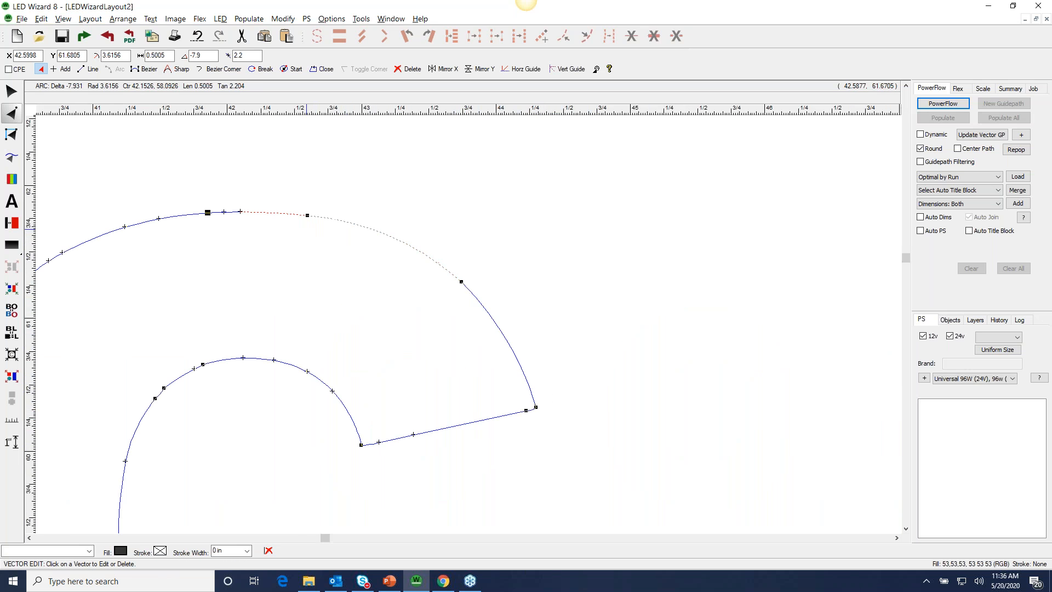
pyautogui.scroll(-3, 196, 248)
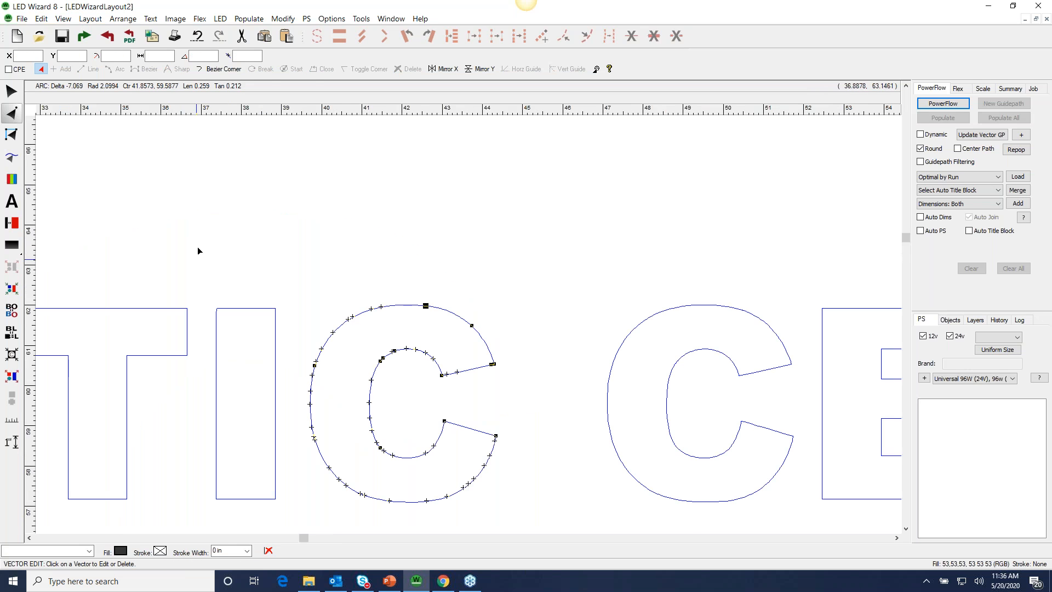
# Merge the short segments on the C's outer curve into longer arcs from the top around to the left side.
pyautogui.scroll(3, 446, 355)
pyautogui.click(565, 221)
pyautogui.click(480, 253)
pyautogui.click(410, 351)
pyautogui.click(406, 446)
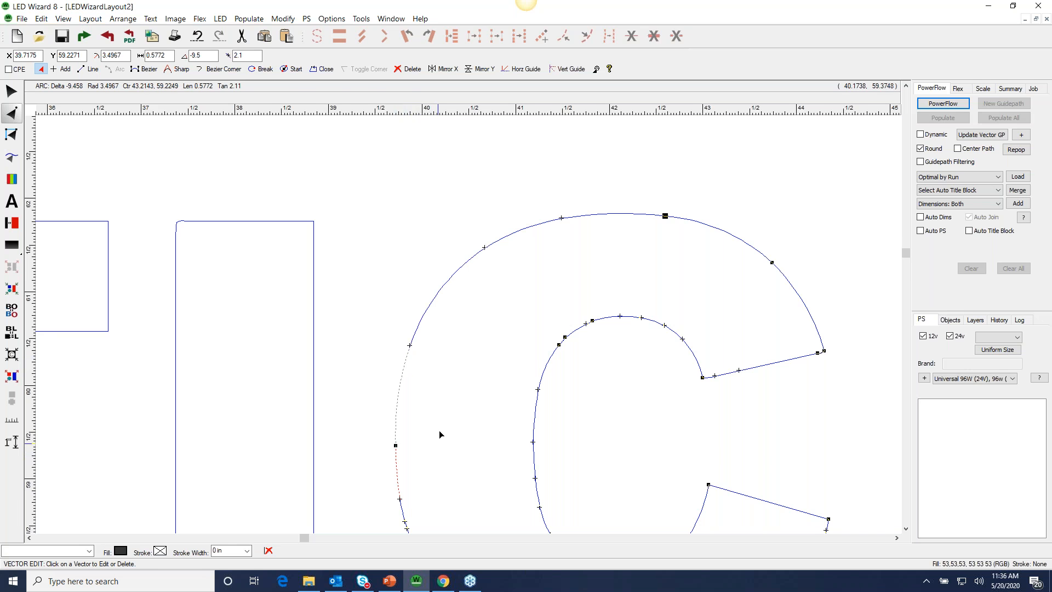
# Merge the short segments along the C's lower outer curve into longer arcs, from the left side to the lower terminal.
pyautogui.press('F3')
pyautogui.press('F2')
pyautogui.moveTo(276, 368); pyautogui.dragTo(518, 542)
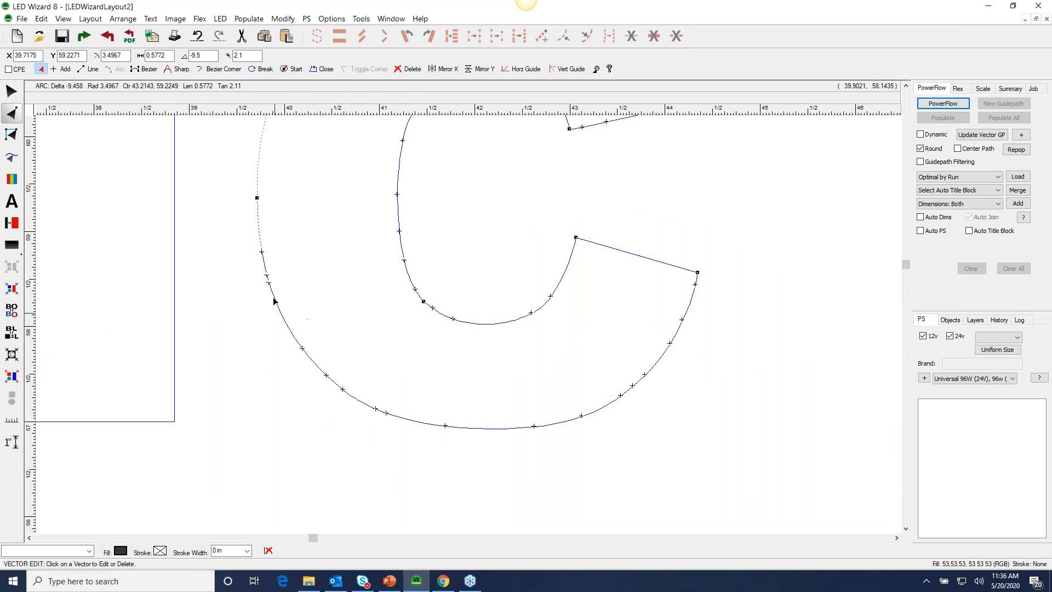
pyautogui.click(303, 349)
pyautogui.click(326, 377)
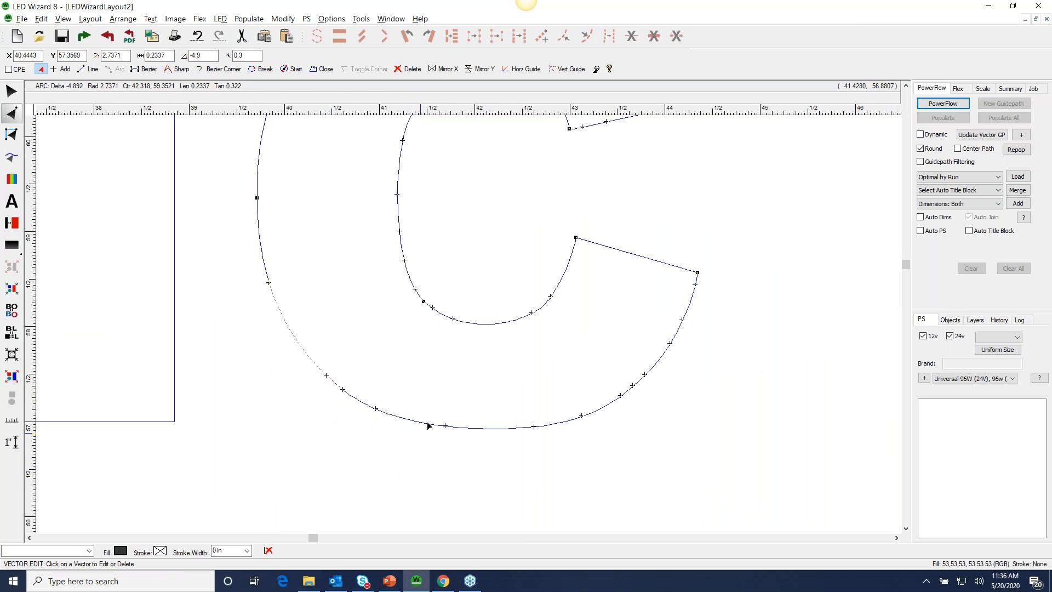
pyautogui.click(445, 426)
pyautogui.click(581, 416)
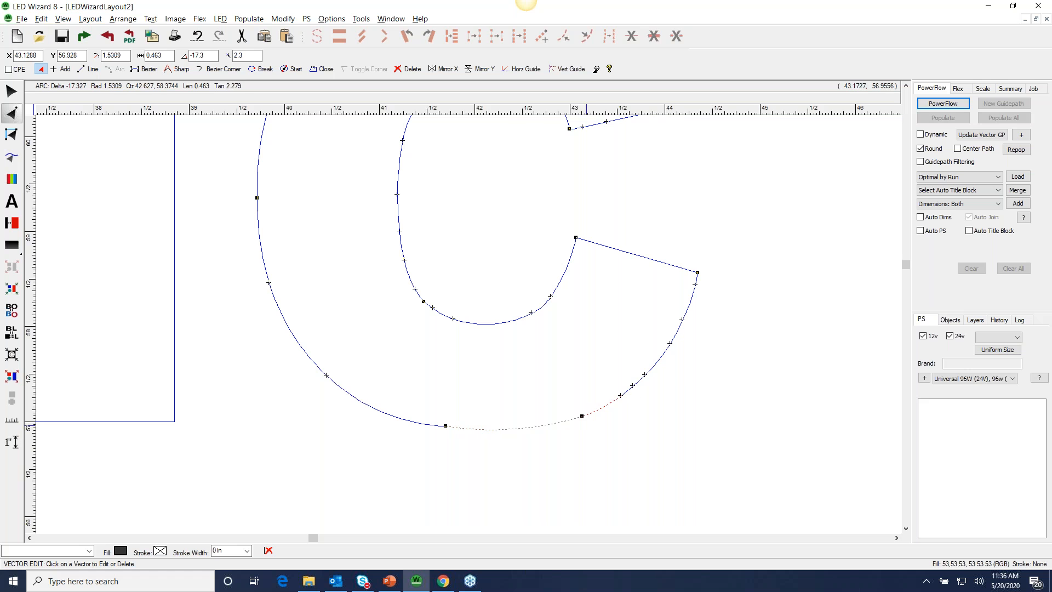
pyautogui.click(645, 374)
pyautogui.click(697, 273)
pyautogui.click(726, 343)
# Switch the fill colours on and shift the traced lettering and the faded bitmap slightly to compare them.
pyautogui.scroll(-3, 727, 344)
pyautogui.click(12, 91)
pyautogui.rightClick(385, 267)
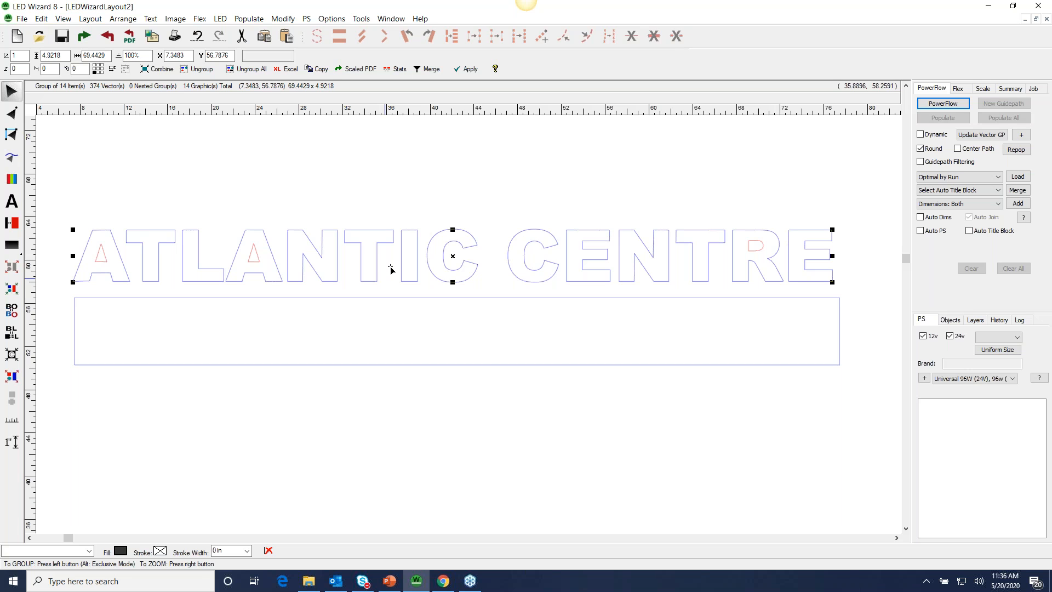
pyautogui.moveTo(474, 258); pyautogui.dragTo(475, 257)
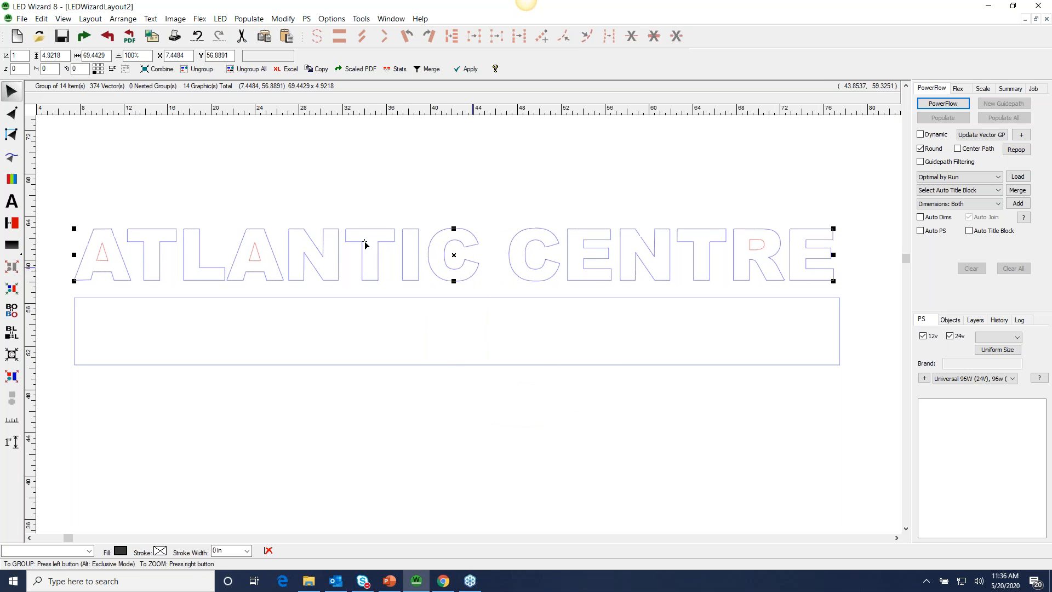
pyautogui.click(11, 186)
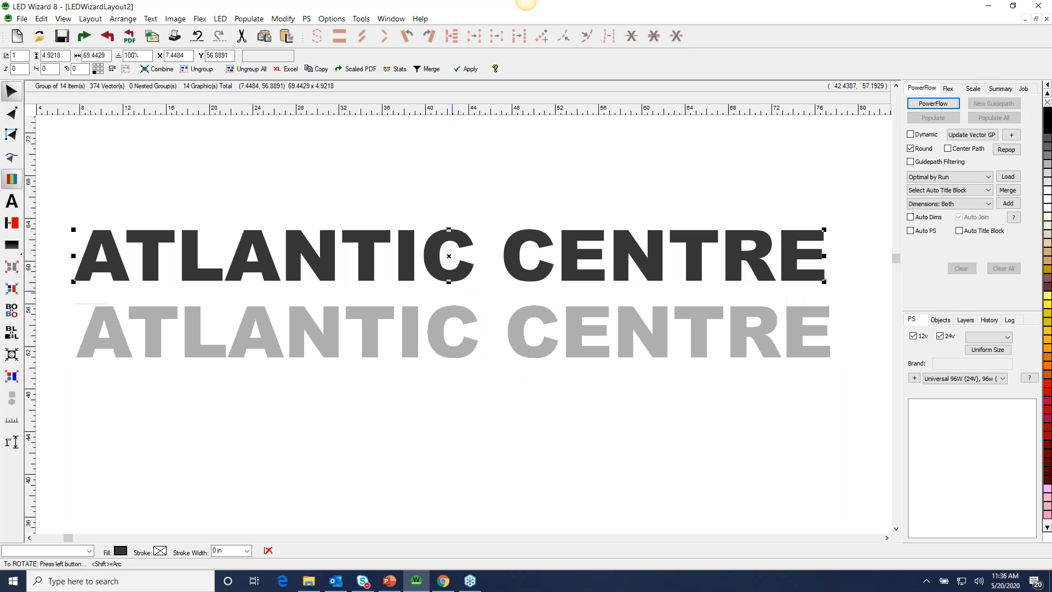
pyautogui.moveTo(494, 339); pyautogui.dragTo(492, 333)
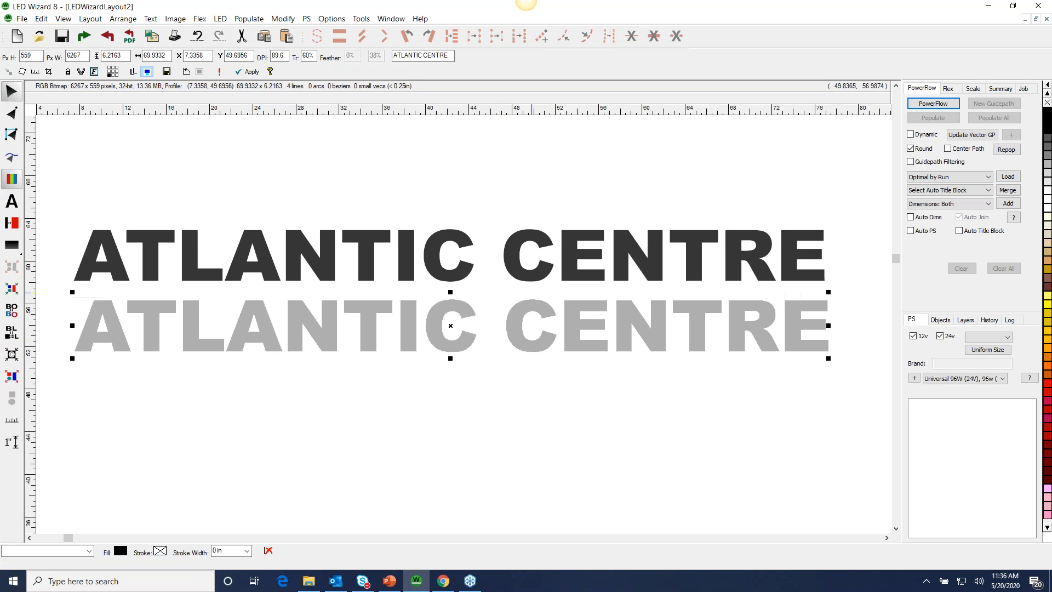
pyautogui.click(535, 272)
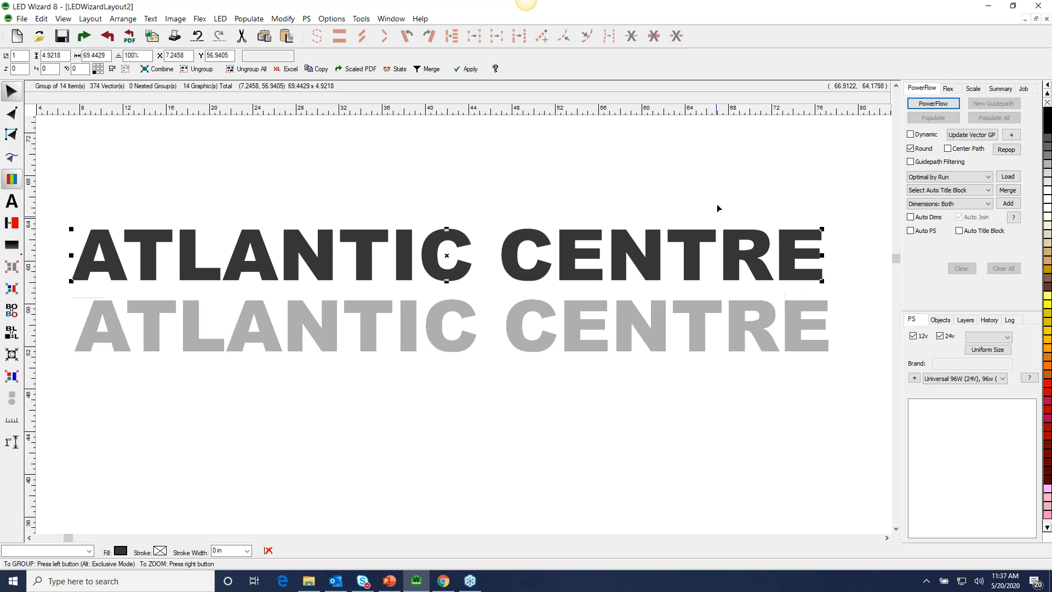
# Scale the traced lettering down and up, ending at about 151.8 by 10.8 in, and deselect it.
pyautogui.moveTo(822, 228); pyautogui.dragTo(787, 254)
pyautogui.rightClick(632, 276)
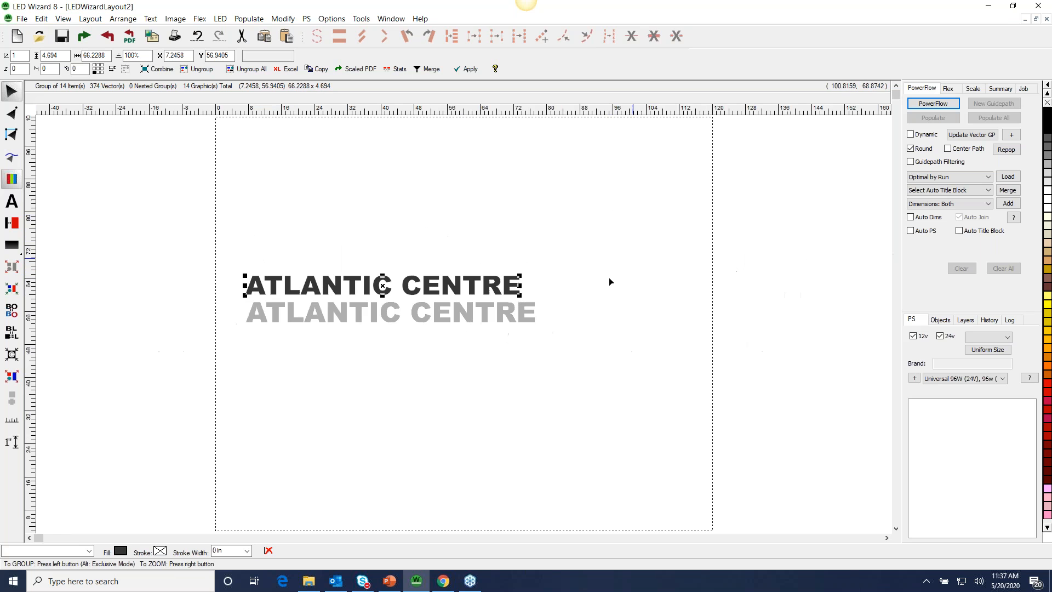
pyautogui.moveTo(455, 279); pyautogui.dragTo(449, 279)
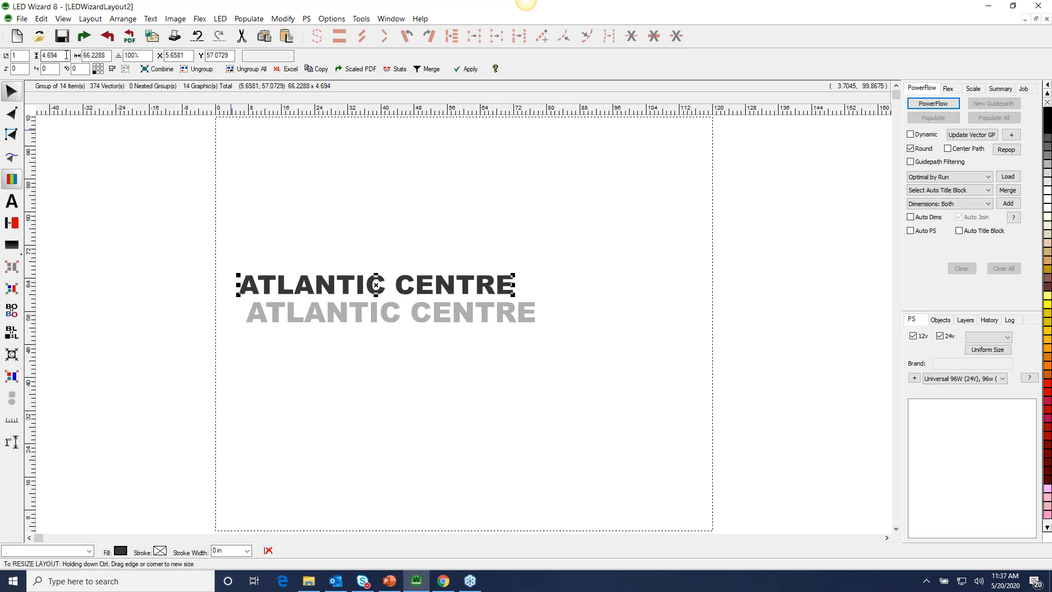
pyautogui.moveTo(515, 276); pyautogui.dragTo(858, 241)
pyautogui.moveTo(603, 282); pyautogui.dragTo(615, 251)
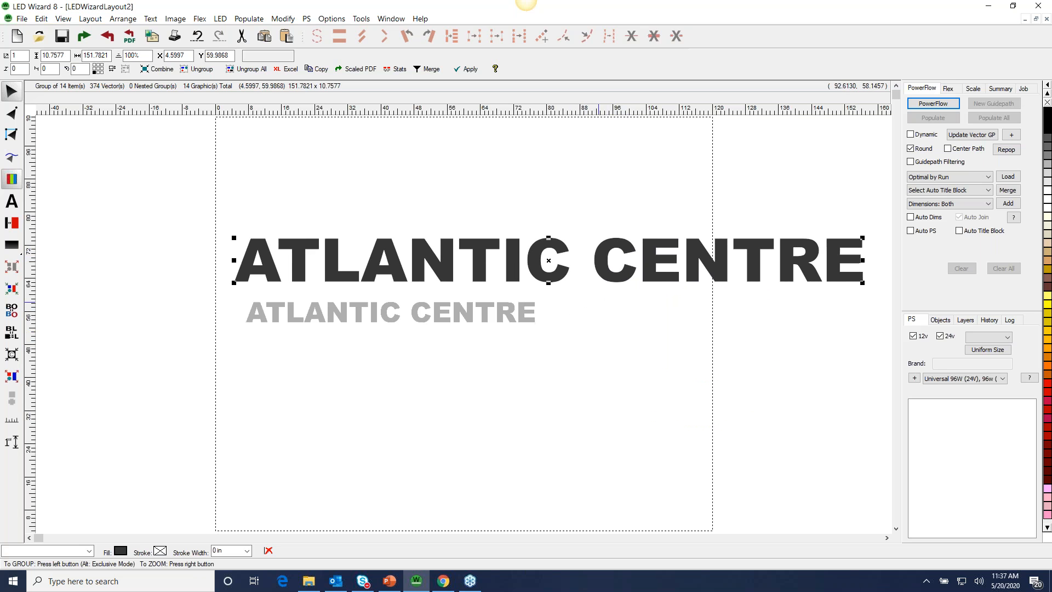
pyautogui.click(577, 390)
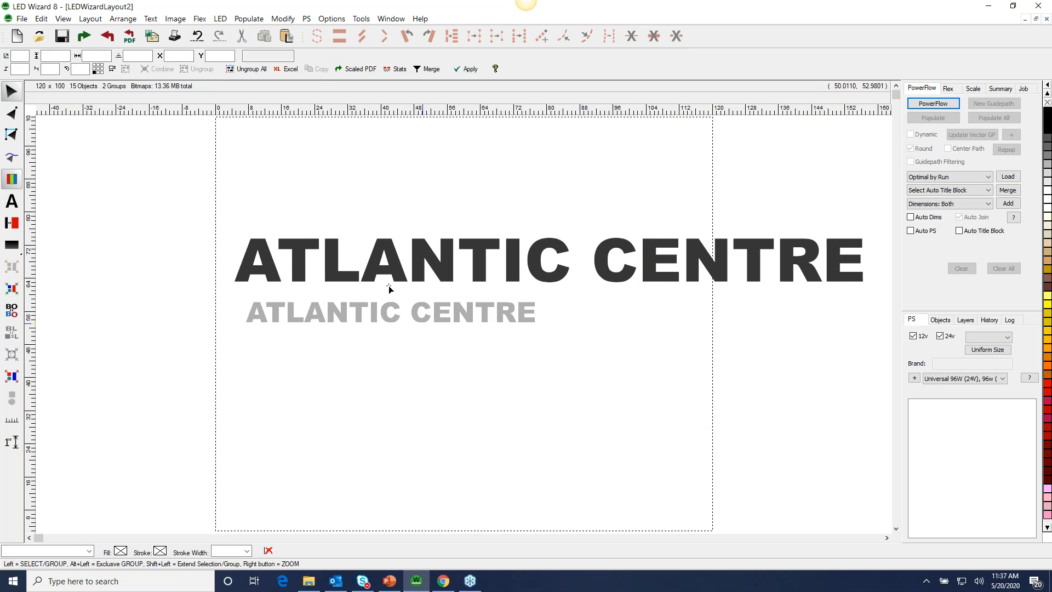
pyautogui.click(318, 231)
# Create a new layout and import the raster image 3M Logo - RGB Pro Size.jpg at about 91.5 by 49.1 in.
pyautogui.hotkey('ctrl', 'n')
pyautogui.click(85, 37)
pyautogui.click(213, 204)
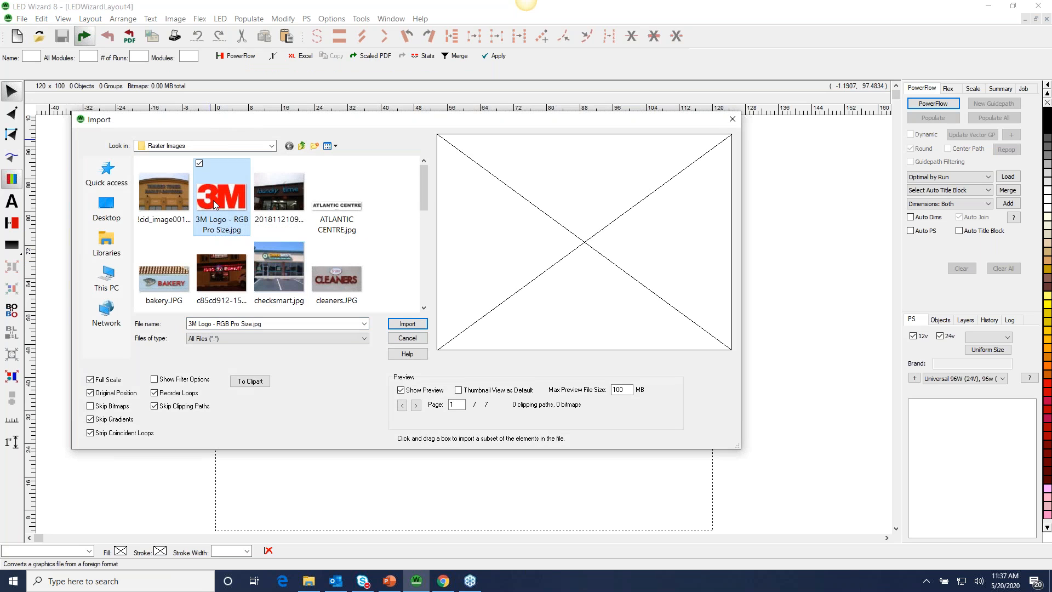
pyautogui.click(407, 325)
pyautogui.click(253, 515)
pyautogui.moveTo(261, 505); pyautogui.dragTo(595, 328)
# Reposition the 3M bitmap within the page, ending at about X 8.47, Y 22.06.
pyautogui.moveTo(475, 388); pyautogui.dragTo(482, 347)
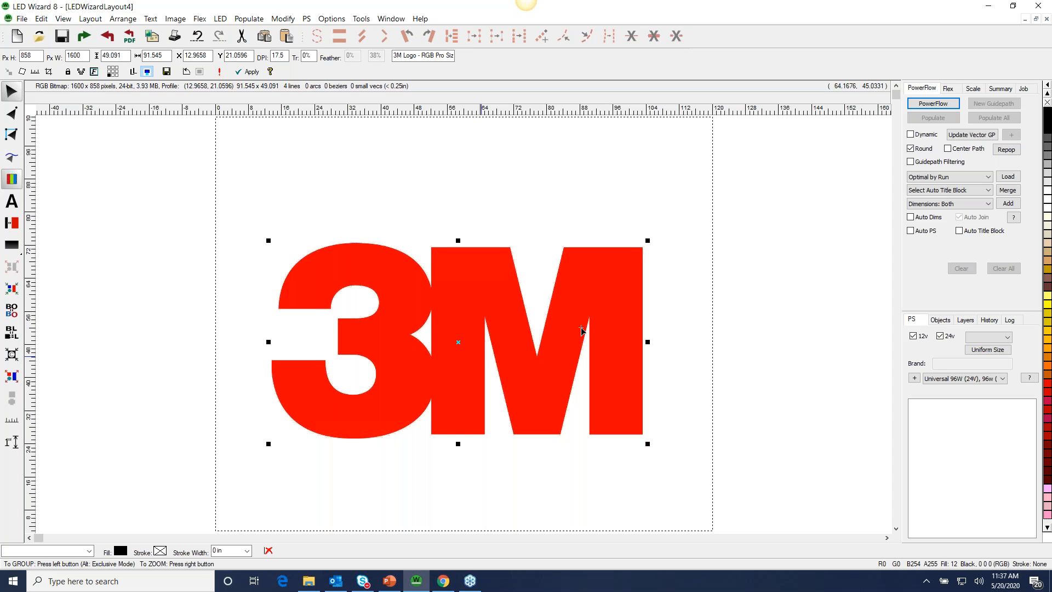
pyautogui.moveTo(566, 328); pyautogui.dragTo(559, 311)
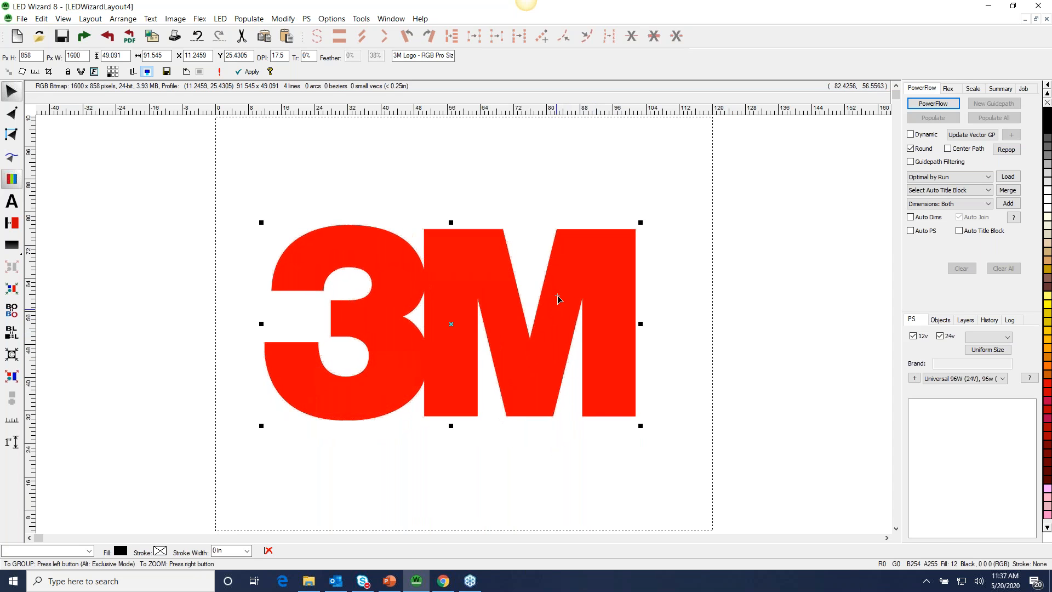
pyautogui.click(651, 269)
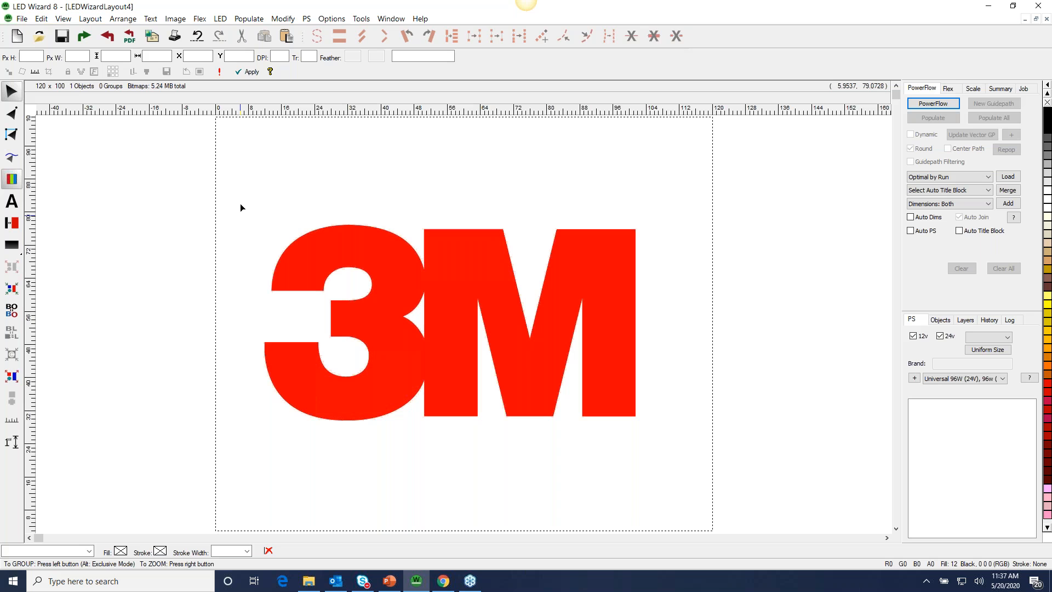
pyautogui.moveTo(273, 195); pyautogui.dragTo(659, 443)
pyautogui.click(584, 360)
pyautogui.moveTo(584, 360); pyautogui.dragTo(584, 359)
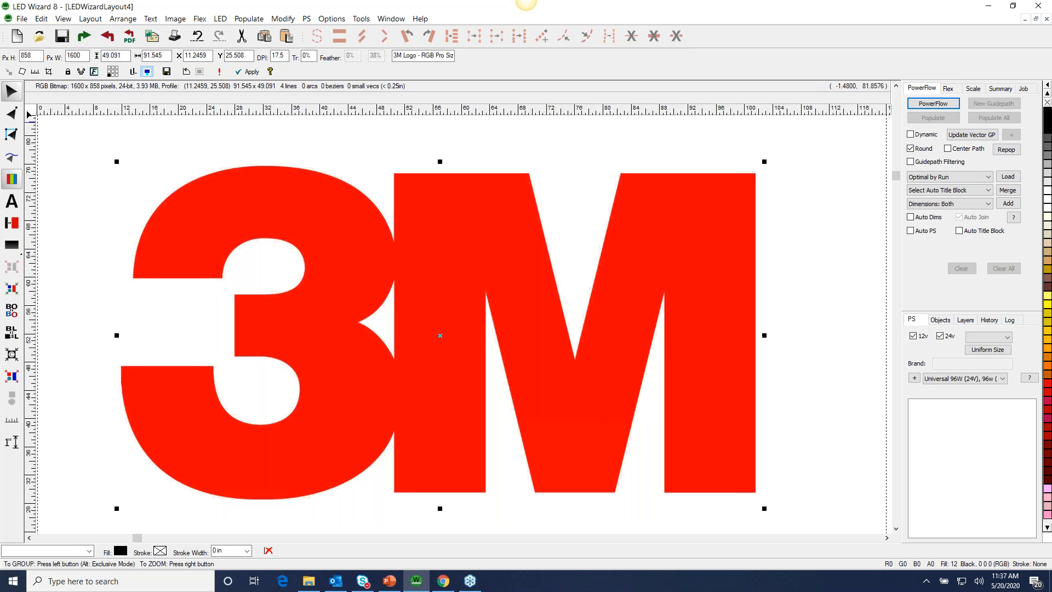
pyautogui.rightClick(404, 230)
pyautogui.moveTo(415, 332); pyautogui.dragTo(405, 339)
pyautogui.moveTo(366, 291); pyautogui.dragTo(366, 294)
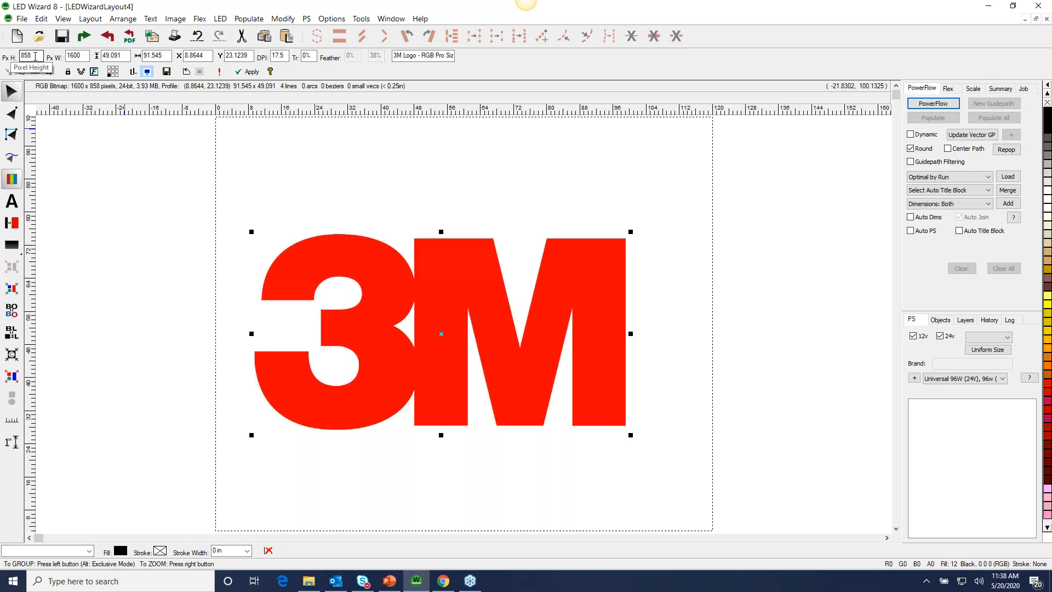
pyautogui.moveTo(324, 234); pyautogui.dragTo(323, 239)
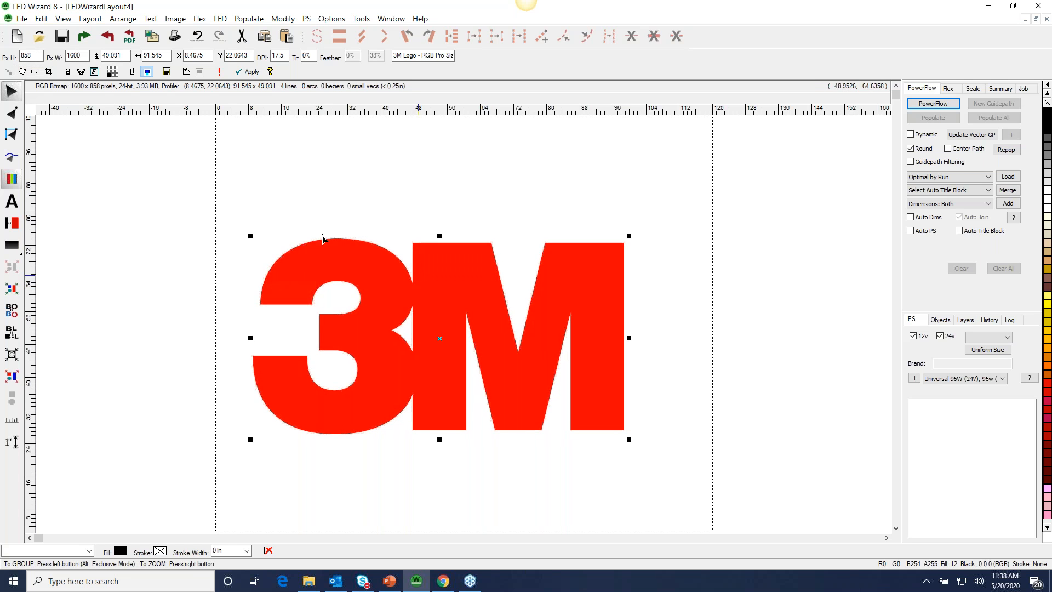
# Add horizontal guides along the M's top edge at Y 69.471 and bottom edge at Y 24.3539, and deselect the bitmap.
pyautogui.moveTo(230, 208); pyautogui.dragTo(630, 427)
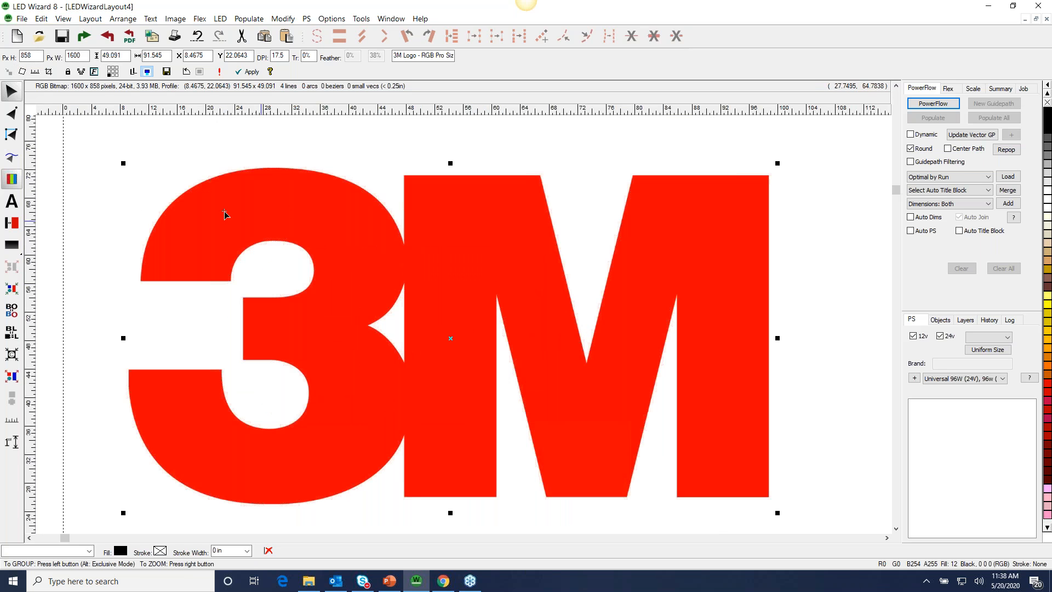
pyautogui.moveTo(469, 112); pyautogui.dragTo(817, 263)
pyautogui.rightClick(305, 269)
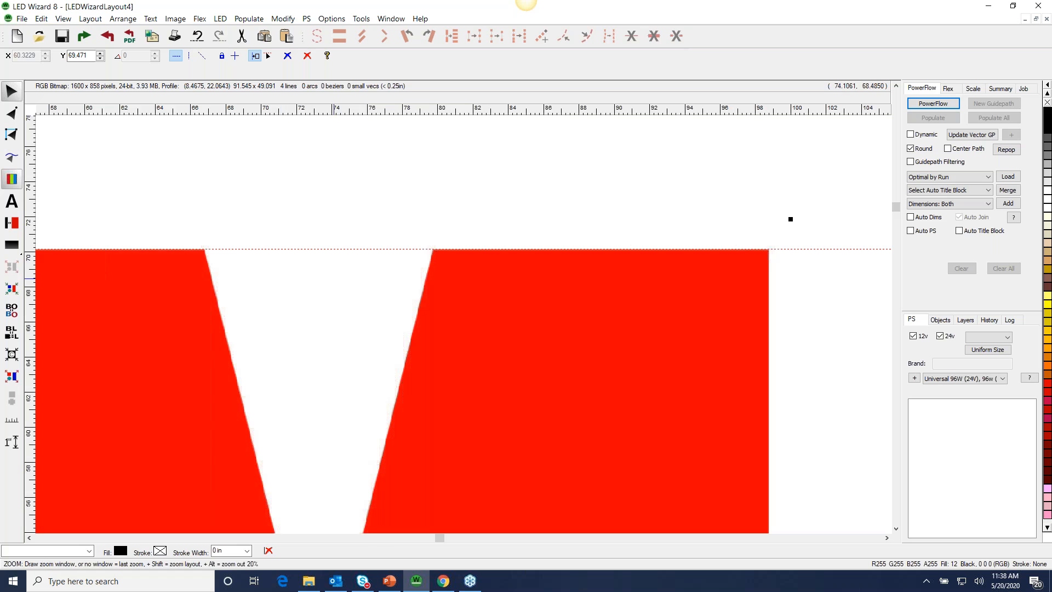
pyautogui.moveTo(403, 437); pyautogui.dragTo(600, 532)
pyautogui.moveTo(389, 108); pyautogui.dragTo(521, 377)
pyautogui.rightClick(526, 383)
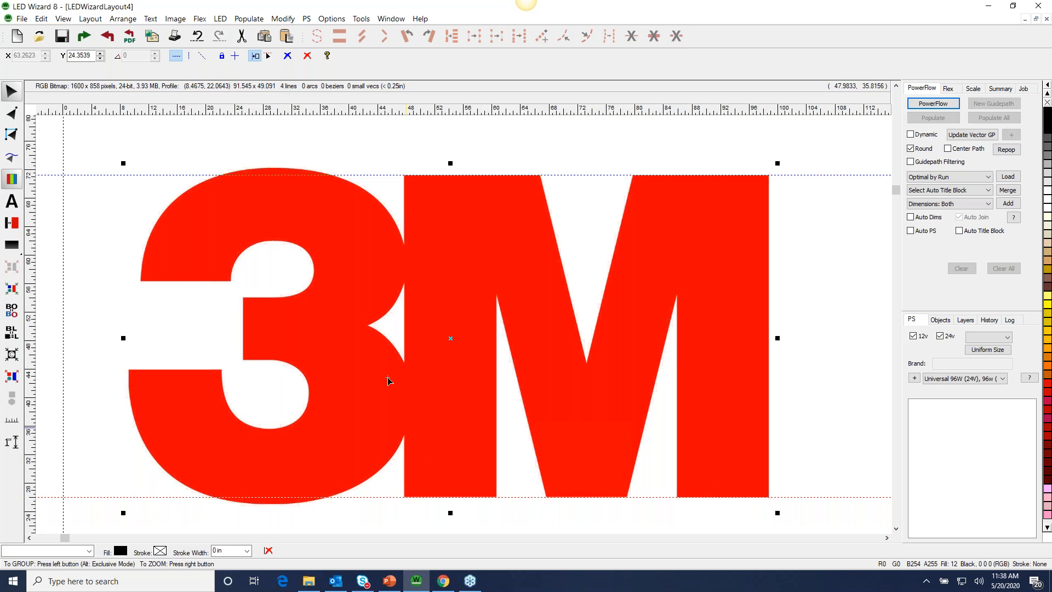
pyautogui.click(297, 127)
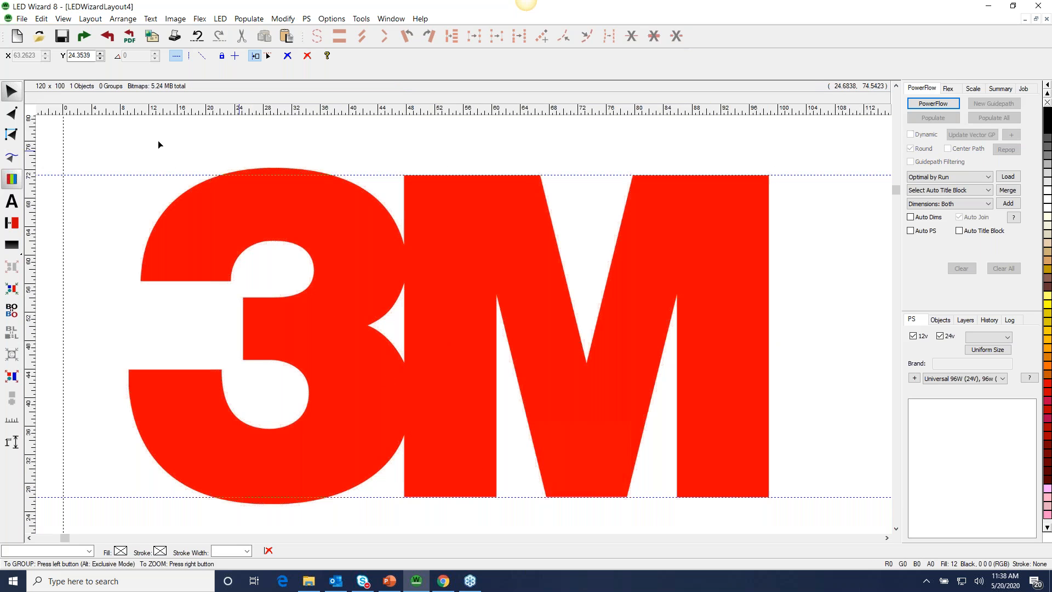
# Start digitizing an outline at the M's upper-left corner and draw a line along the left stem's top edge.
pyautogui.click(12, 133)
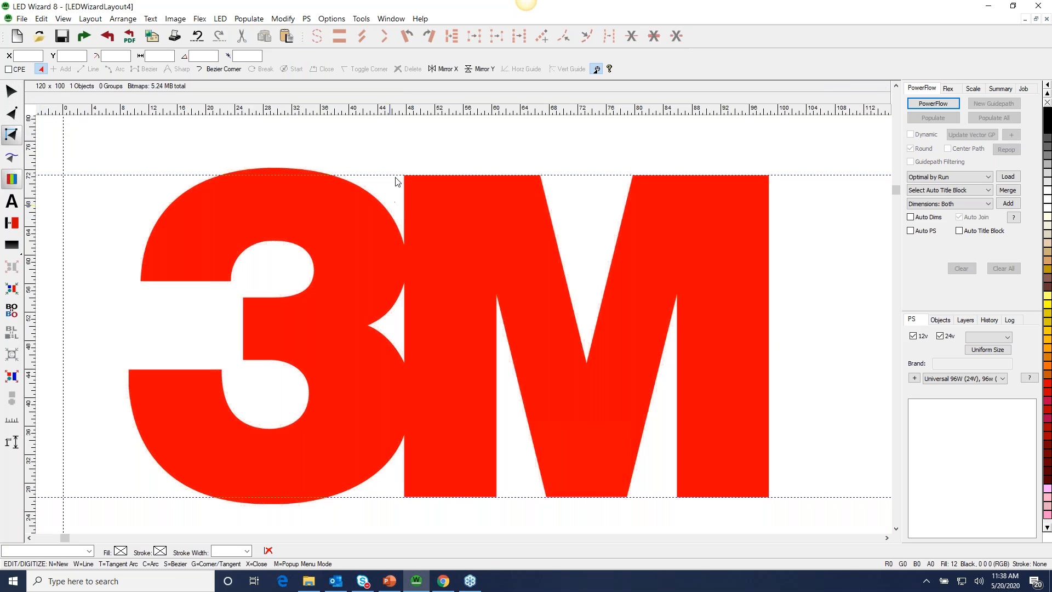
pyautogui.moveTo(378, 153); pyautogui.dragTo(620, 289)
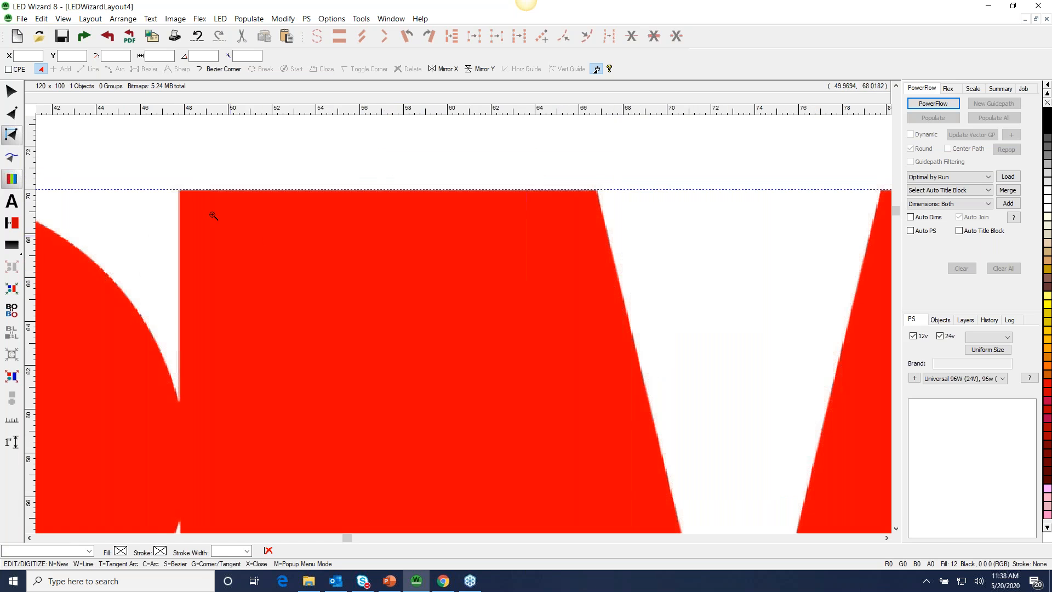
pyautogui.rightClick(179, 190)
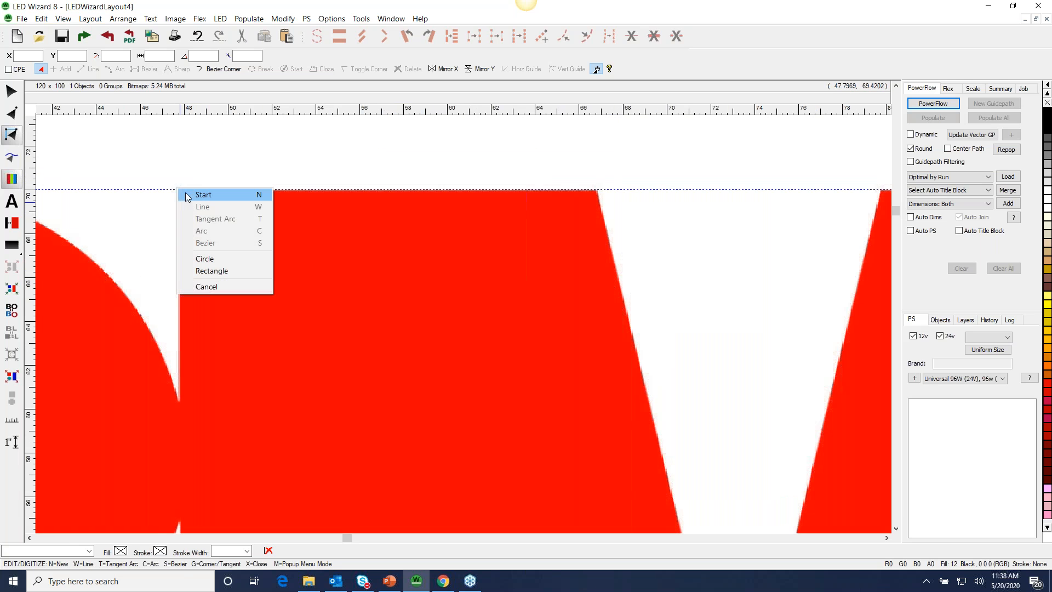
pyautogui.click(225, 194)
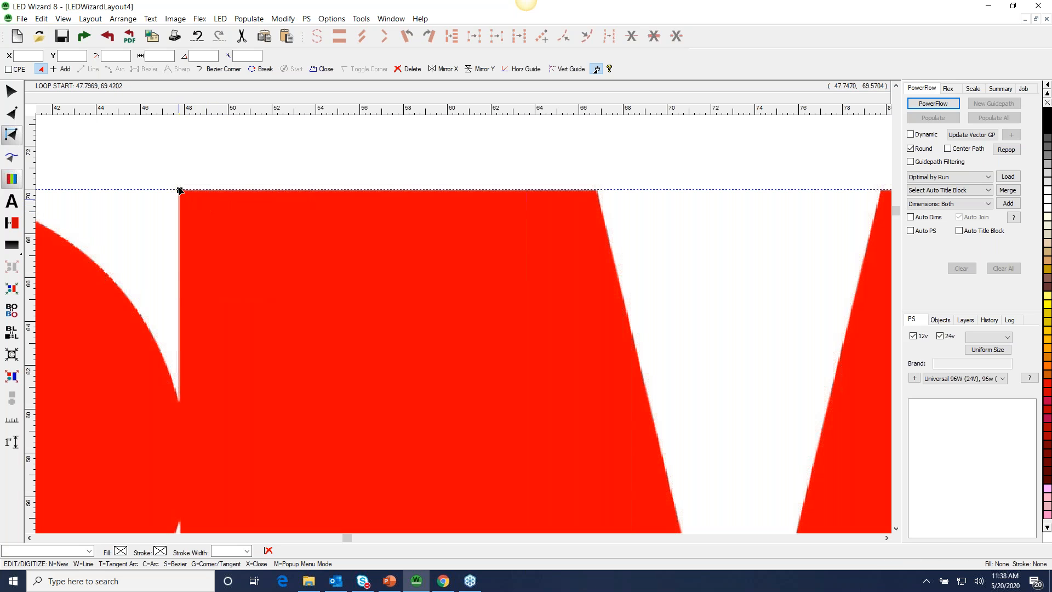
pyautogui.rightClick(597, 191)
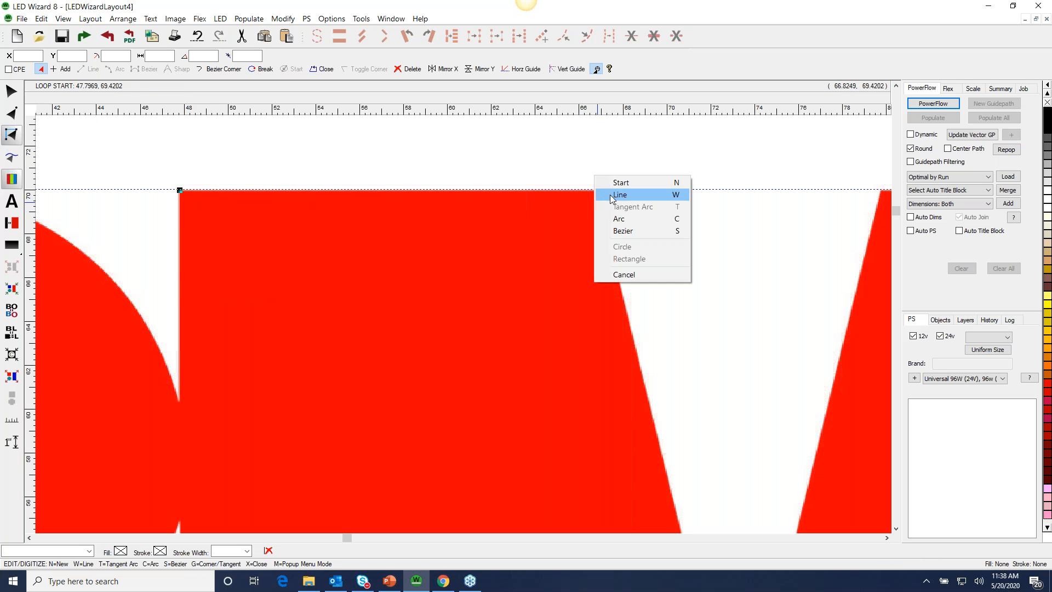
pyautogui.click(612, 199)
# Continue the M outline with lines down to the central V's lowest point and up to the right stem's top inner corner.
pyautogui.press('F4')
pyautogui.press('F2')
pyautogui.moveTo(543, 303); pyautogui.dragTo(648, 426)
pyautogui.rightClick(435, 316)
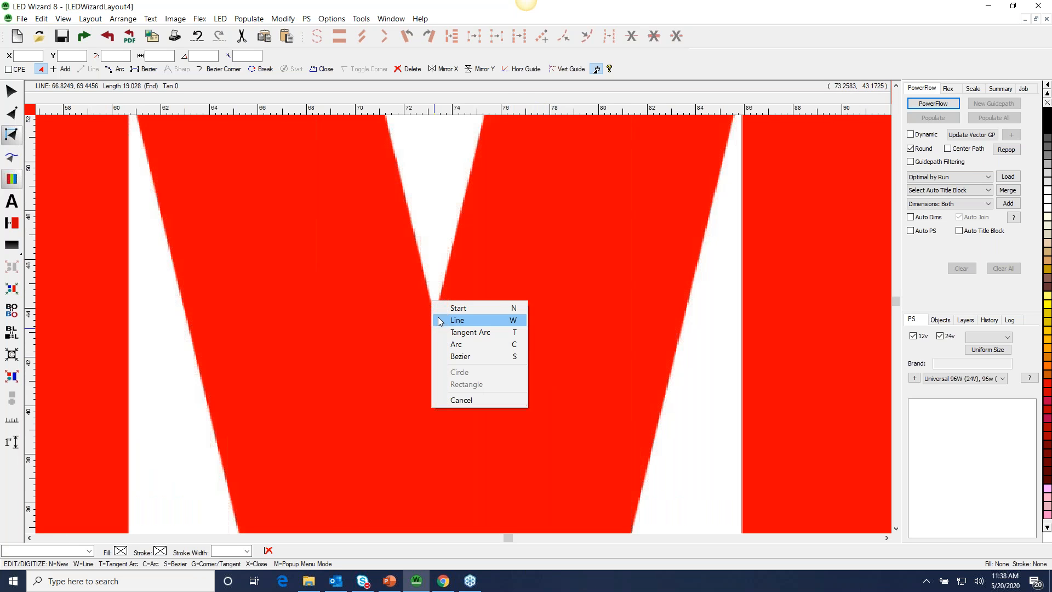
pyautogui.click(460, 320)
pyautogui.press('F4')
pyautogui.press('F2')
pyautogui.moveTo(597, 222); pyautogui.dragTo(788, 153)
pyautogui.rightClick(183, 298)
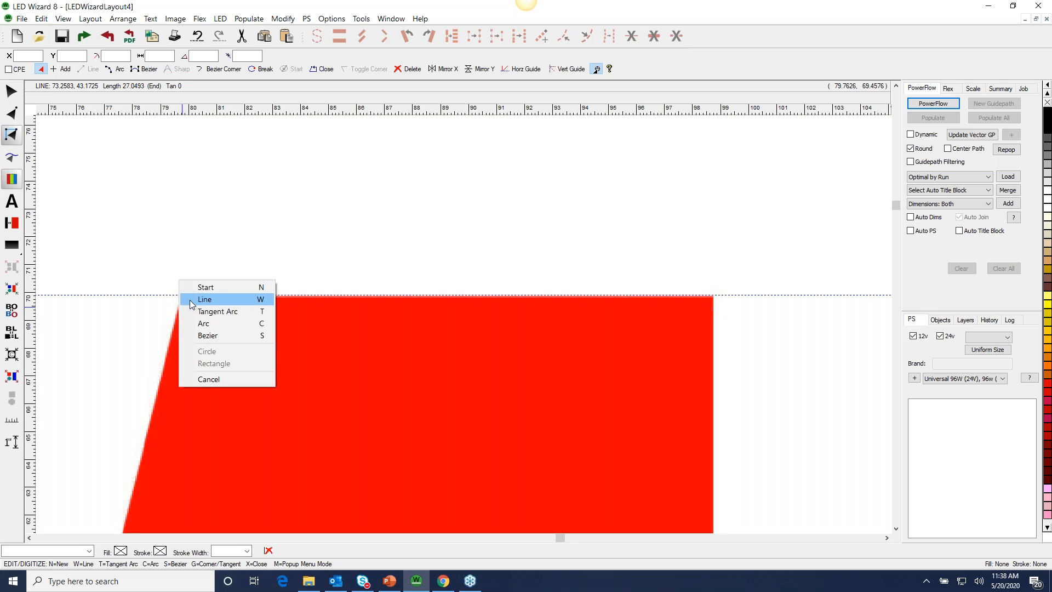
pyautogui.click(189, 301)
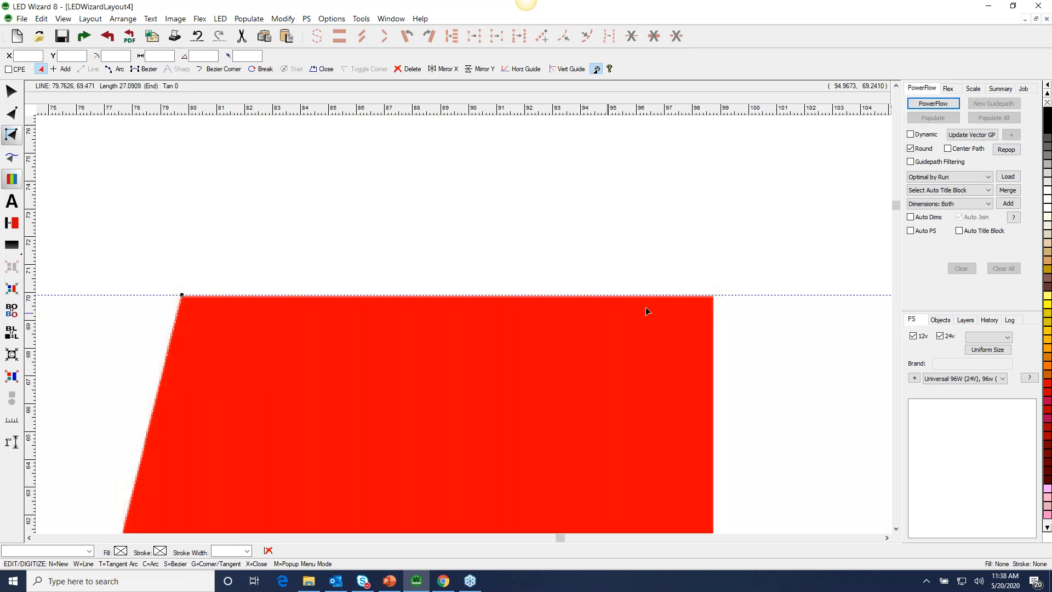
# Trace the M's right stem with lines along its top edge, down its outer side and across its bottom edge.
pyautogui.click(715, 301)
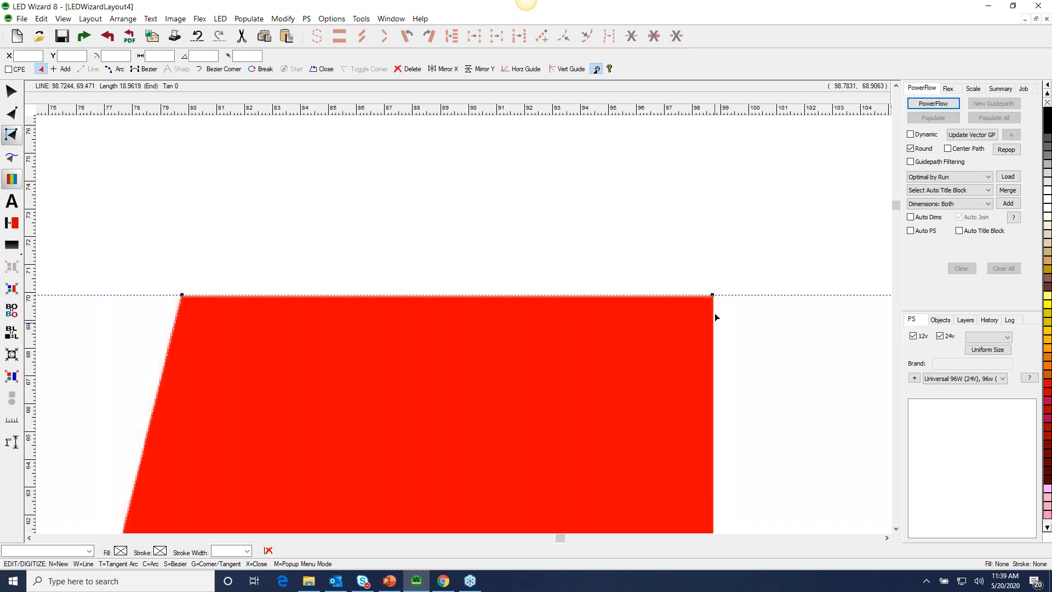
pyautogui.scroll(-3, 613, 431)
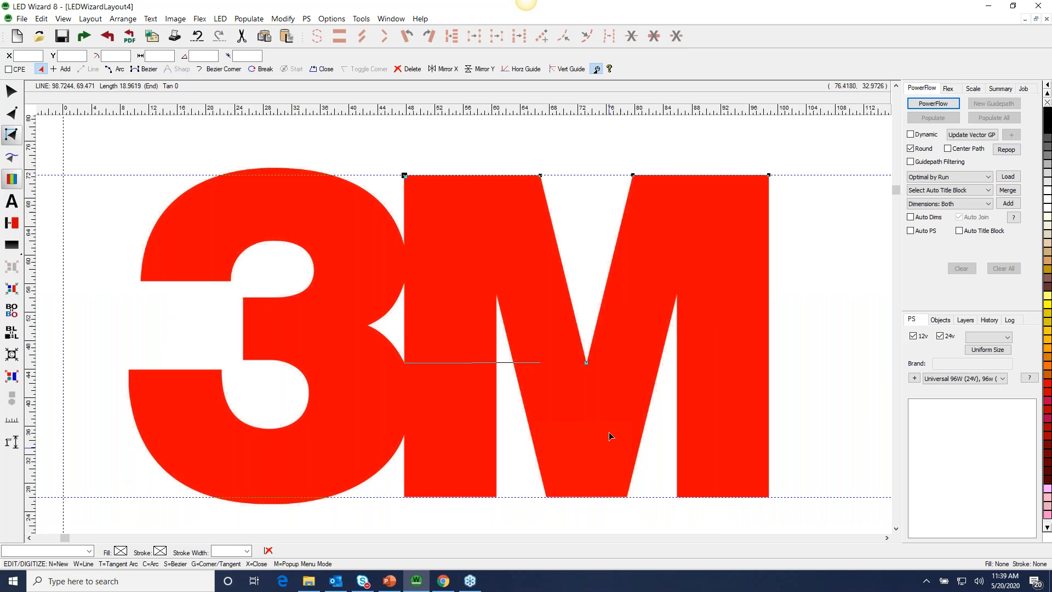
pyautogui.scroll(3, 613, 432)
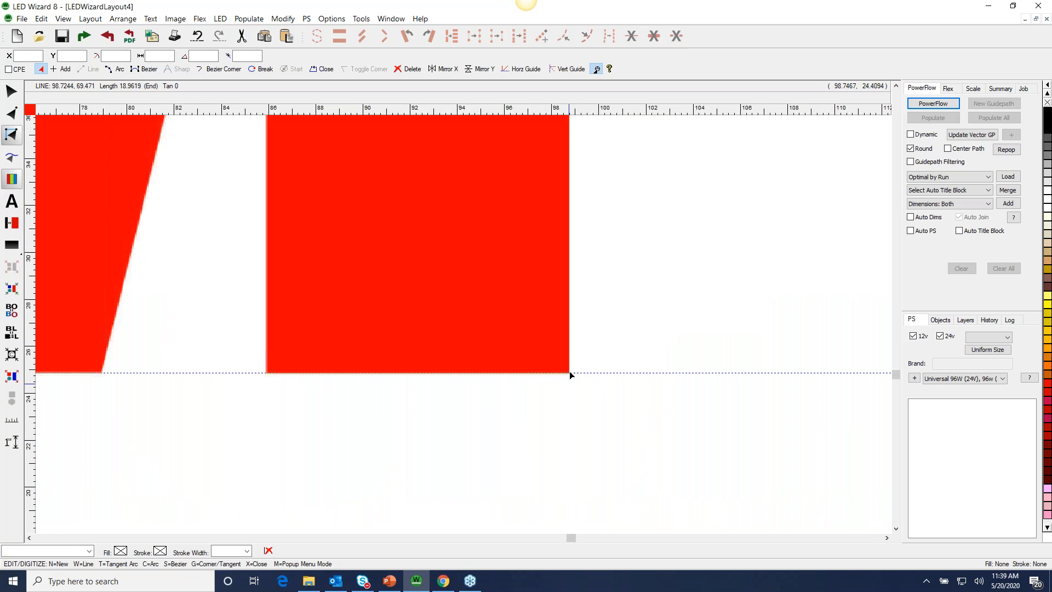
pyautogui.click(267, 372)
pyautogui.scroll(-2, 346, 353)
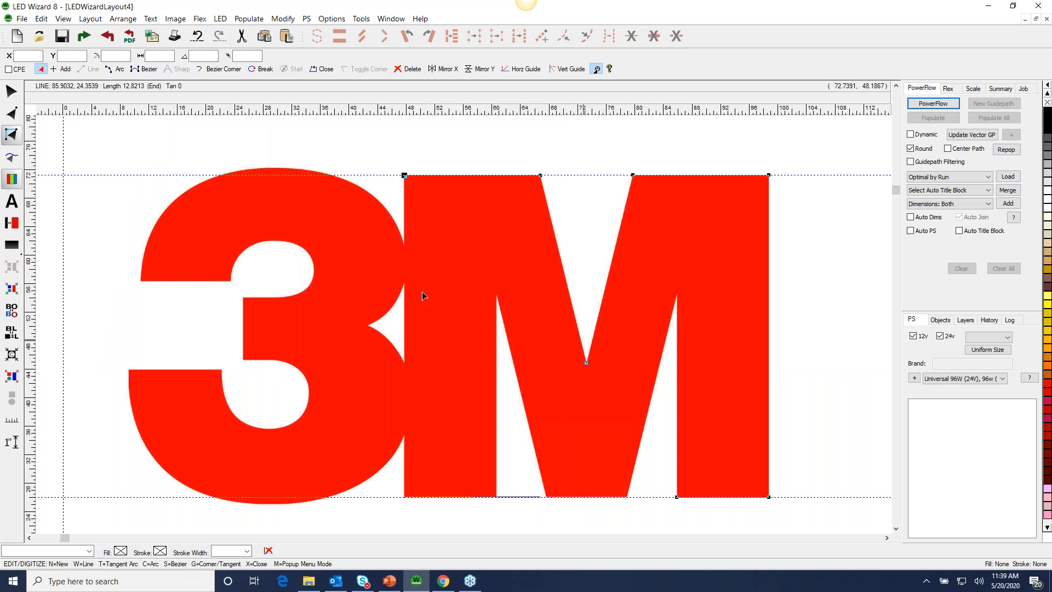
# Try to add a horizontal guide at Y 52.4945 and run a line up to it at the M's right inner notch peak.
pyautogui.scroll(2, 782, 378)
pyautogui.moveTo(546, 110); pyautogui.dragTo(636, 257)
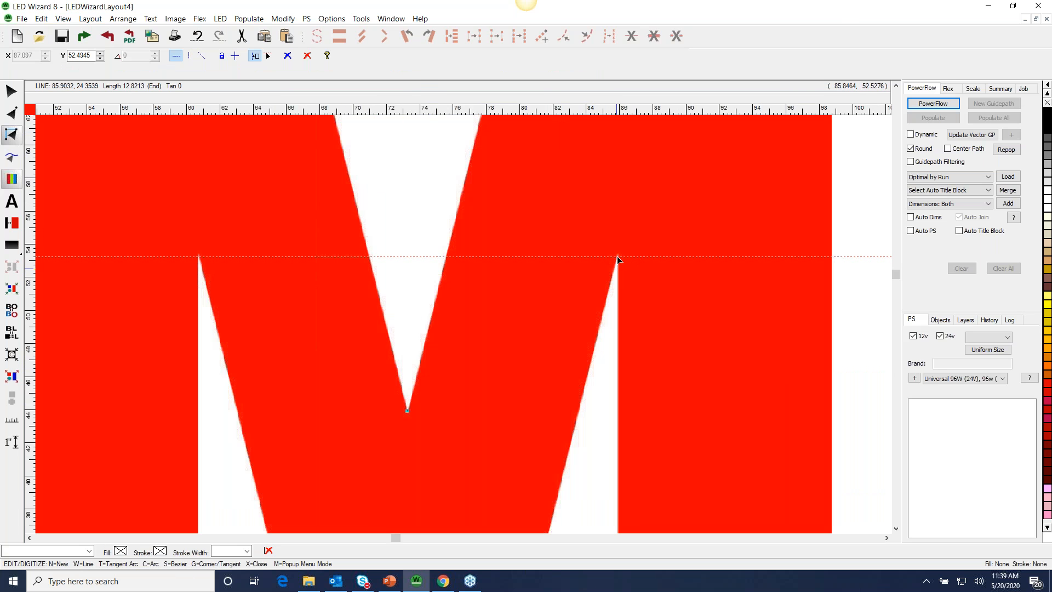
pyautogui.scroll(-2, 492, 408)
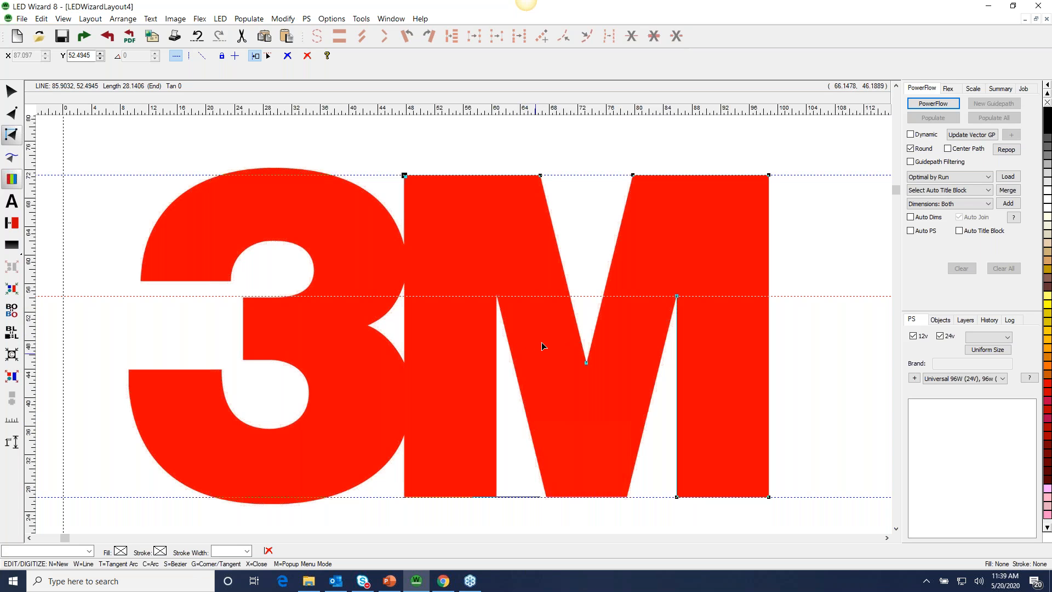
pyautogui.click(585, 374)
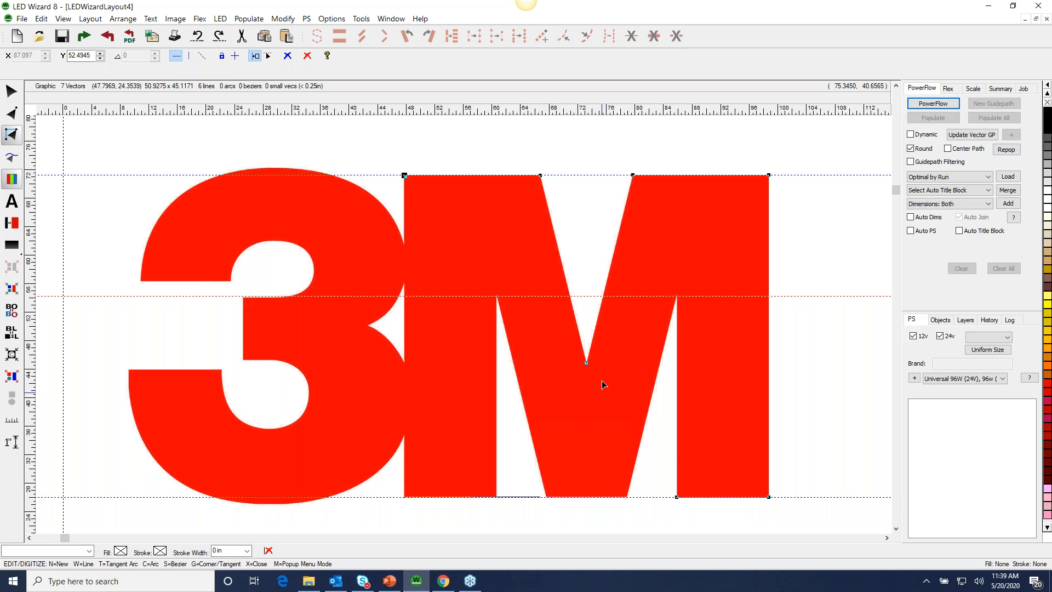
pyautogui.rightClick(587, 352)
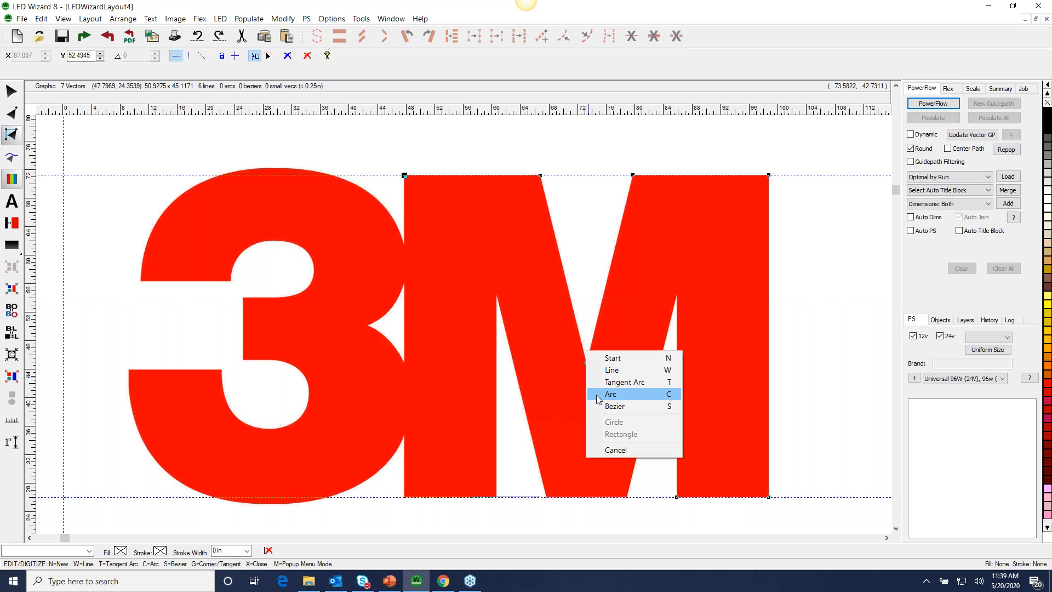
# Resume the outline from the right stem's bottom inner corner through the right notch peak, the centre bottom edge and the left notch peak.
pyautogui.click(17, 116)
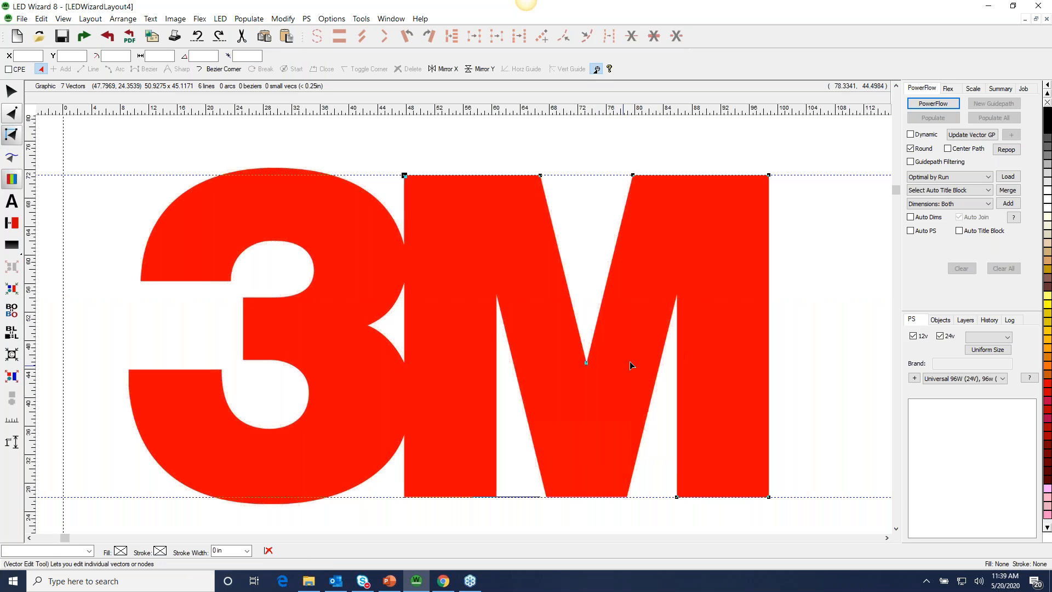
pyautogui.click(685, 495)
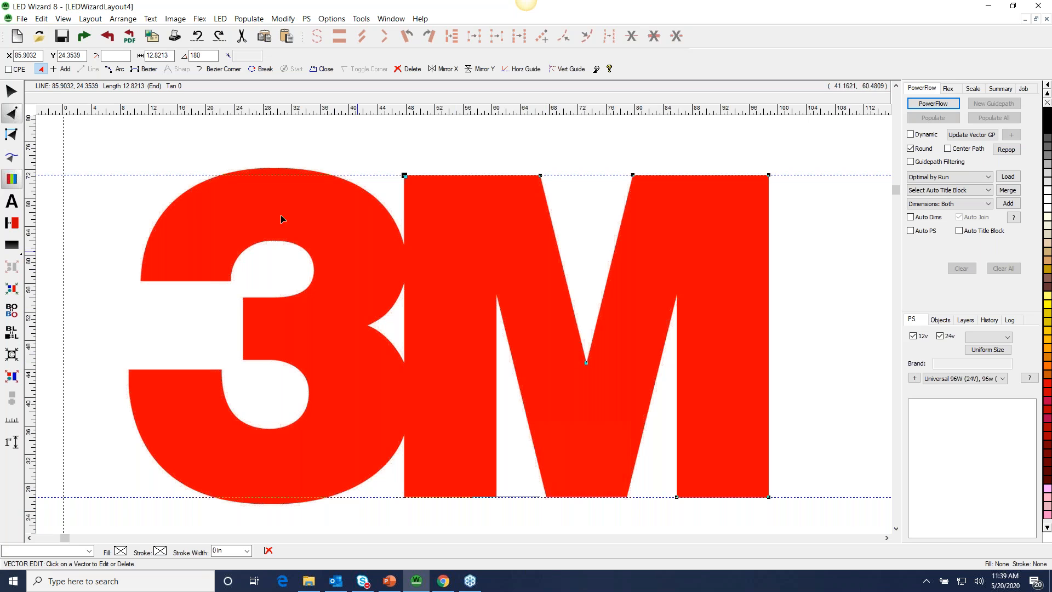
pyautogui.click(11, 134)
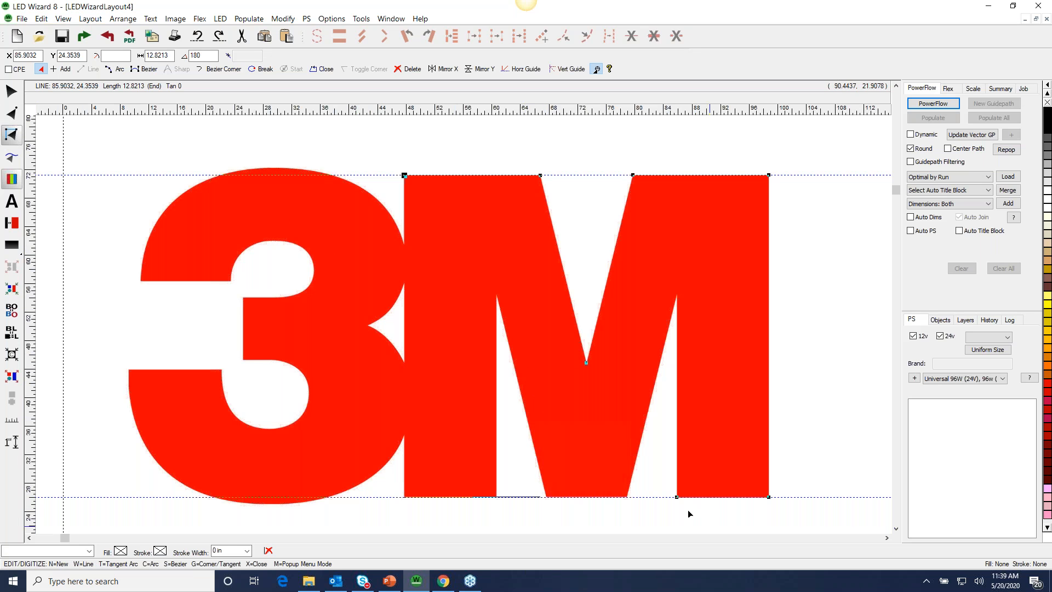
pyautogui.click(676, 298)
pyautogui.click(627, 497)
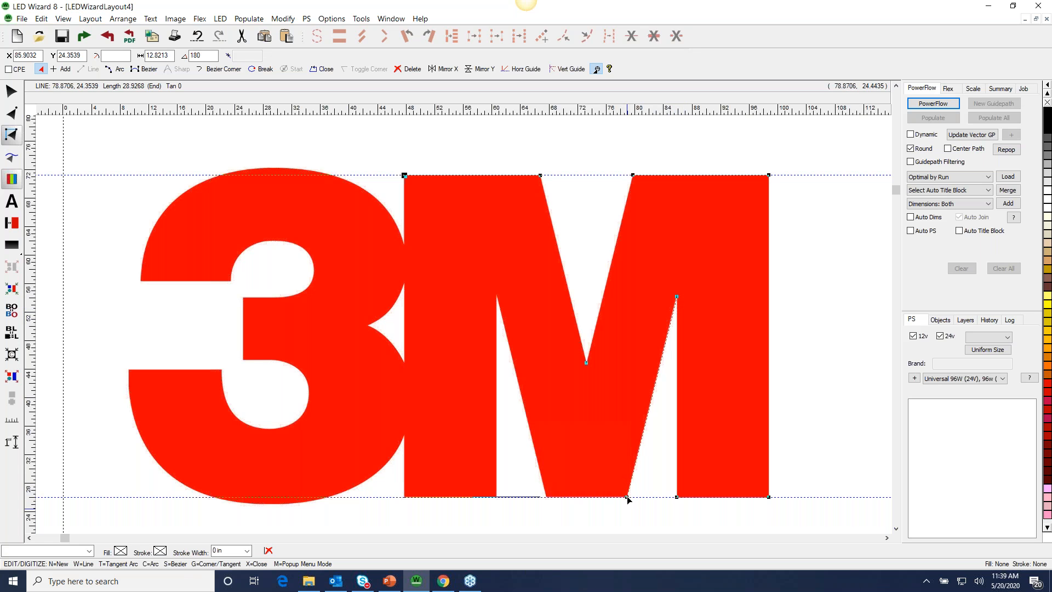
pyautogui.click(547, 497)
pyautogui.click(497, 297)
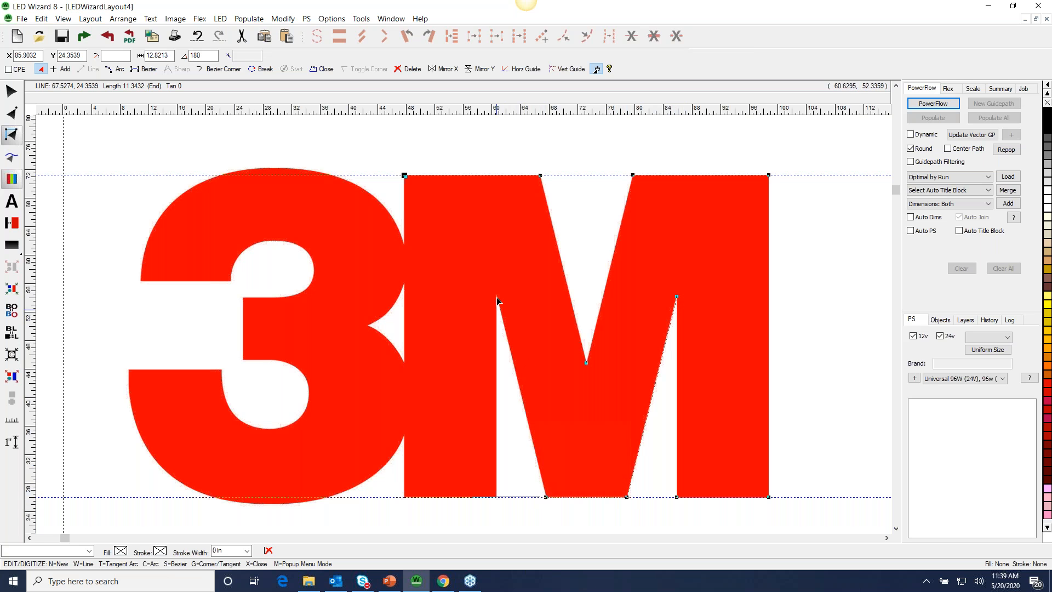
# Trace down the M's left stem, across its bottom edge and up its outer side to where the 3 meets it.
pyautogui.click(497, 498)
pyautogui.click(403, 496)
pyautogui.click(404, 437)
# Shift the left stem's lower outer line onto the bitmap edge, placing its bottom corner at about X 47.83.
pyautogui.press('z')
pyautogui.moveTo(252, 367); pyautogui.dragTo(524, 506)
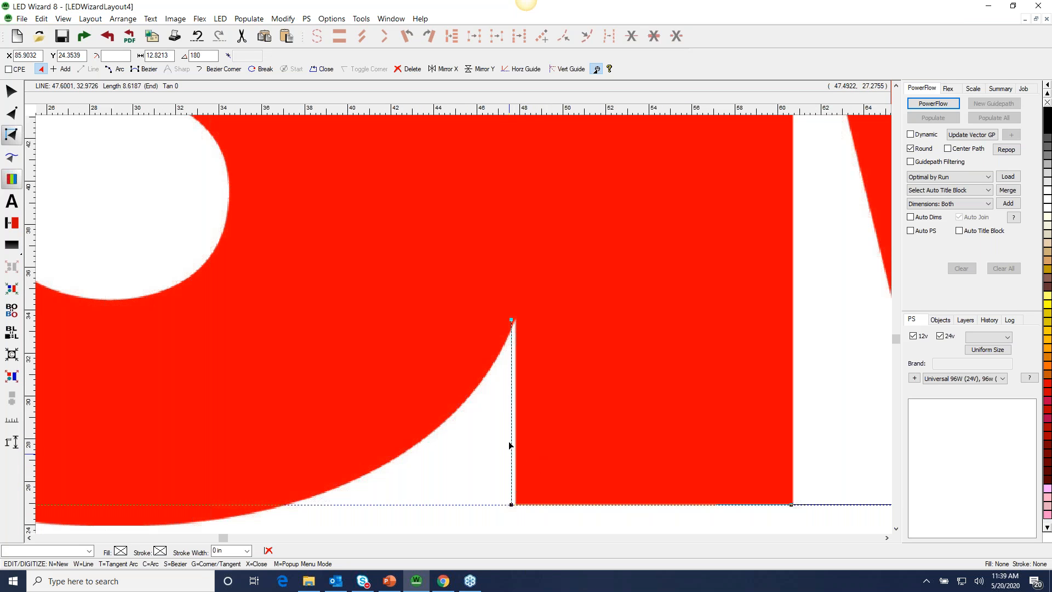
pyautogui.moveTo(511, 442); pyautogui.dragTo(517, 442)
pyautogui.click(517, 503)
pyautogui.press('z')
pyautogui.press('Escape')
pyautogui.press('z')
pyautogui.press('p')
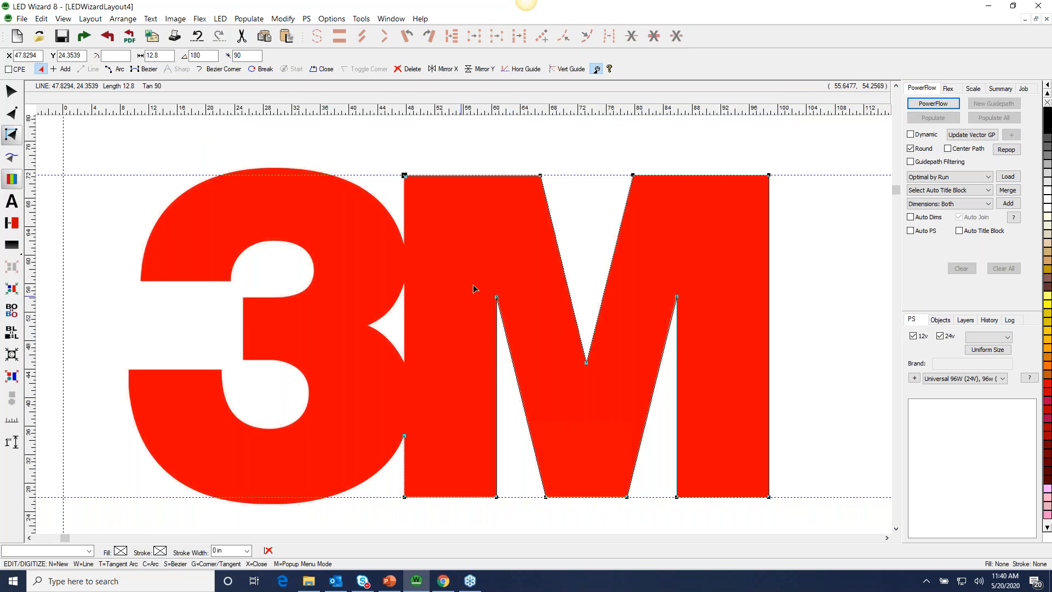
# Move the peak node of the M's left inner notch up to about Y 53.0.
pyautogui.press('z')
pyautogui.moveTo(470, 273); pyautogui.dragTo(563, 341)
pyautogui.moveTo(343, 273); pyautogui.dragTo(343, 240)
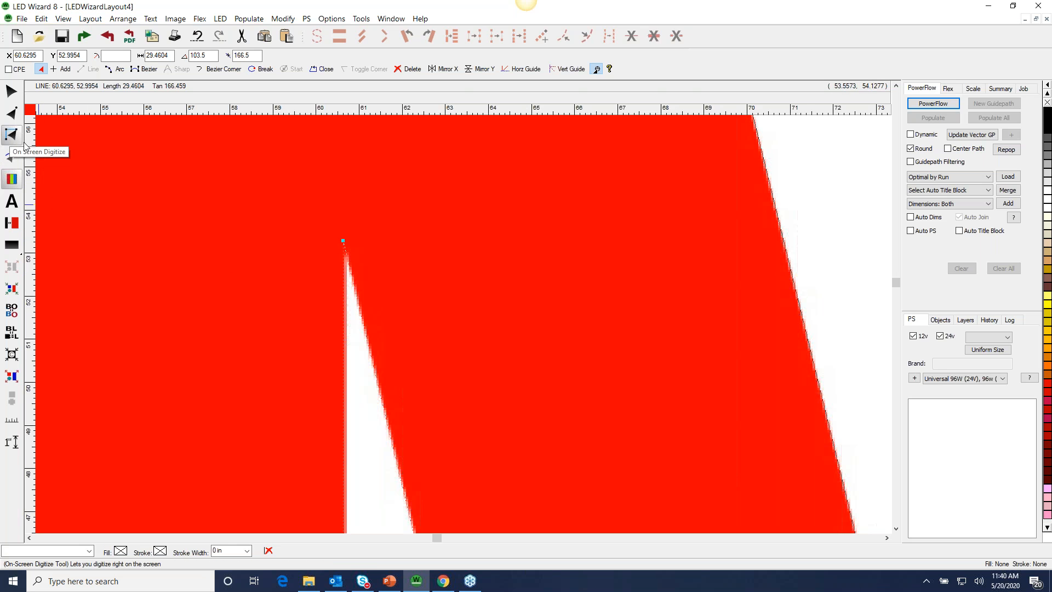
# Move the peak node of the M's right inner notch up to the bitmap's notch tip.
pyautogui.press('z')
pyautogui.press('p')
pyautogui.press('z')
pyautogui.moveTo(606, 344); pyautogui.dragTo(744, 283)
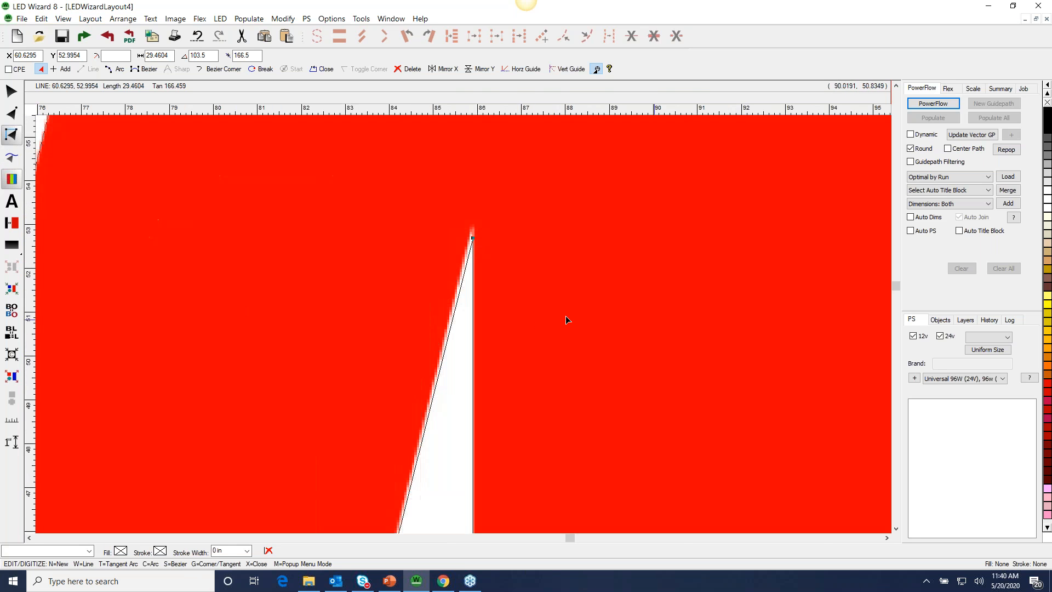
pyautogui.moveTo(472, 239); pyautogui.dragTo(472, 222)
pyautogui.press('z')
pyautogui.press('p')
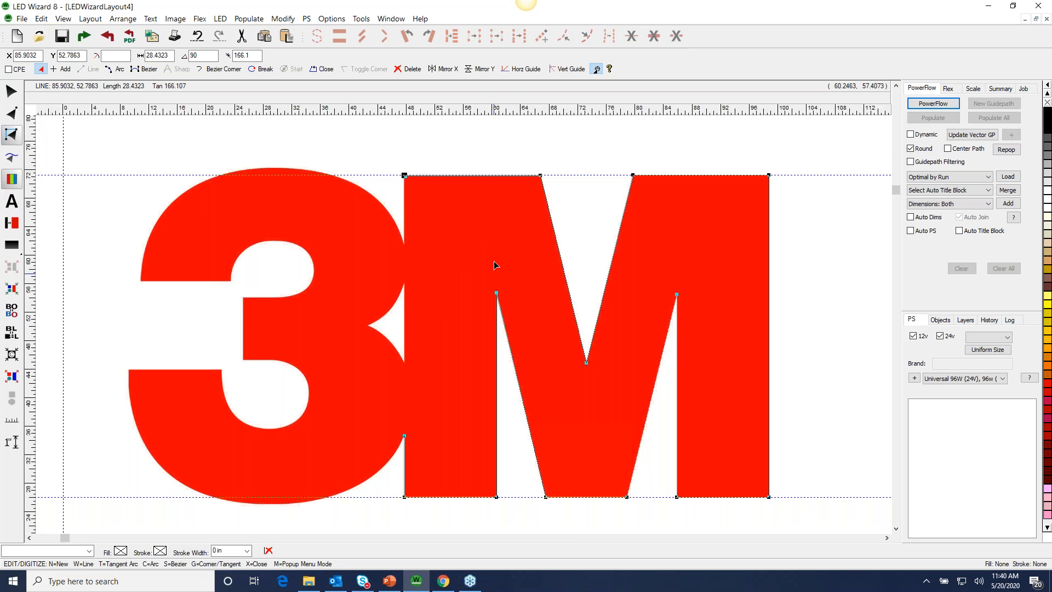
# Continue the outline from the M's left stem with an arc along the 3's lower right curve, ending at about X 38.5, Y 24.7.
pyautogui.press('z')
pyautogui.moveTo(136, 399); pyautogui.dragTo(477, 523)
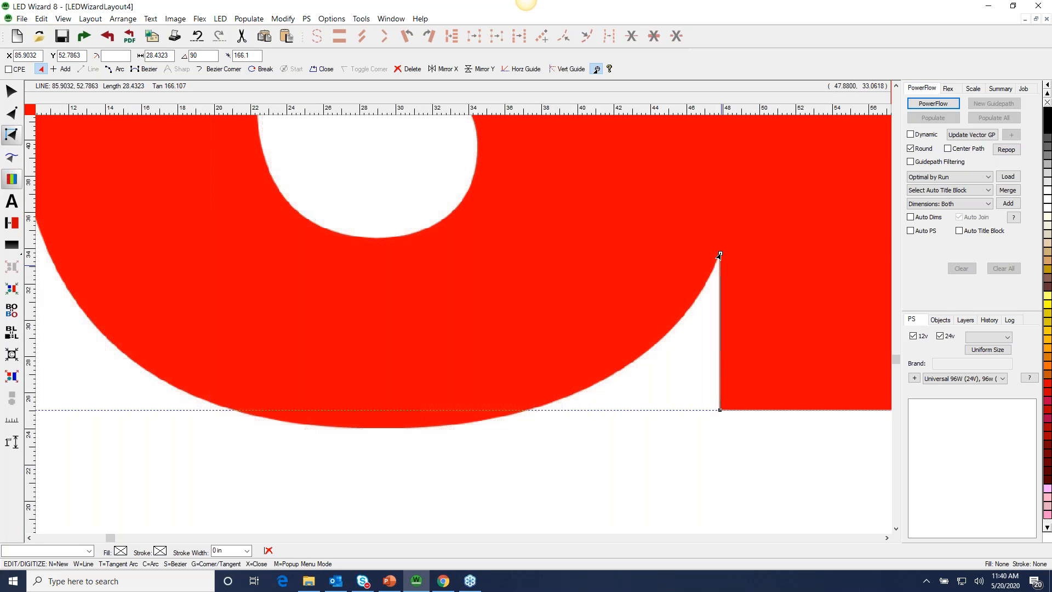
pyautogui.click(719, 255)
pyautogui.rightClick(652, 347)
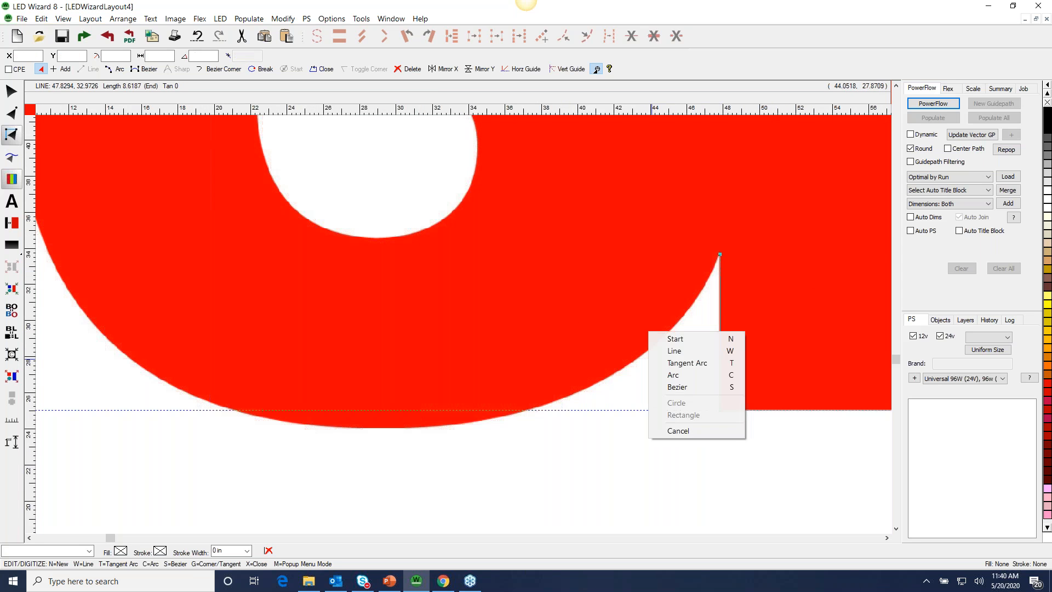
pyautogui.click(673, 375)
pyautogui.moveTo(606, 378); pyautogui.dragTo(551, 403)
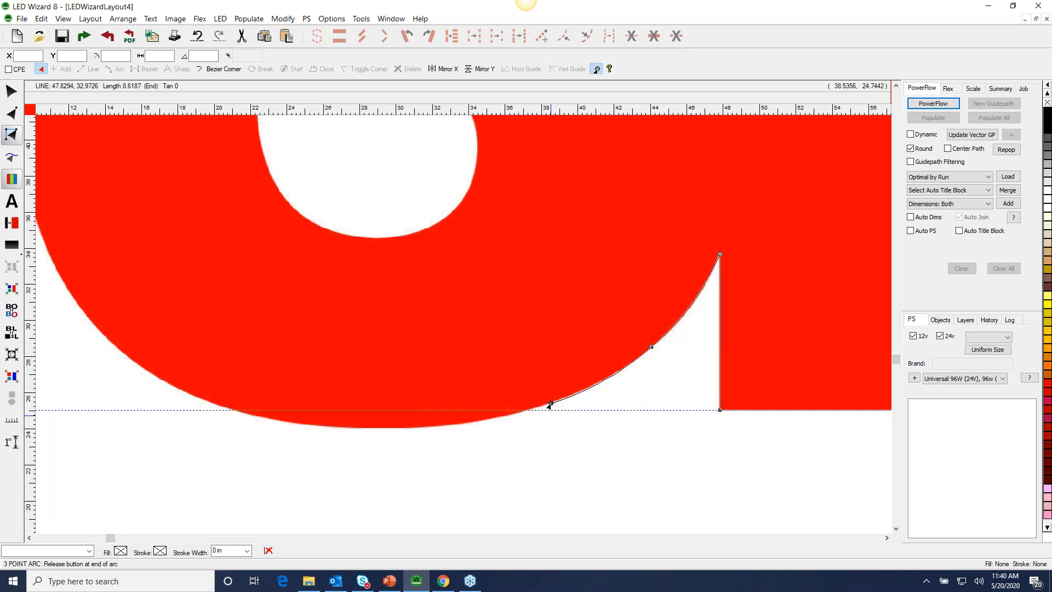
pyautogui.moveTo(549, 404); pyautogui.dragTo(548, 405)
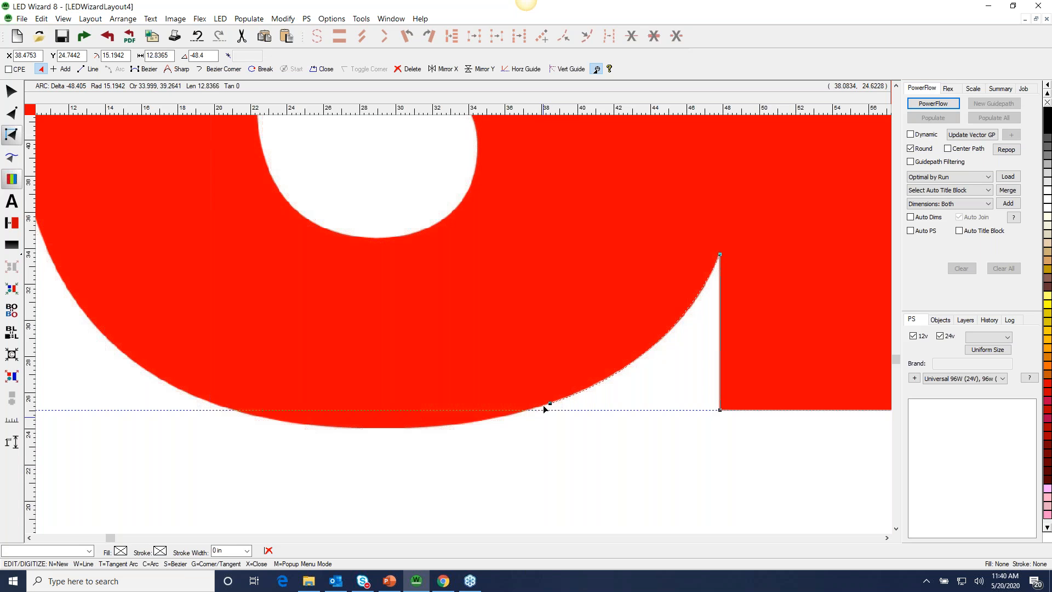
# Extend the outline along the 3's bottom edge with arcs ending at about X 28.2, Y 23.4 and X 22.4, Y 24.0.
pyautogui.rightClick(435, 426)
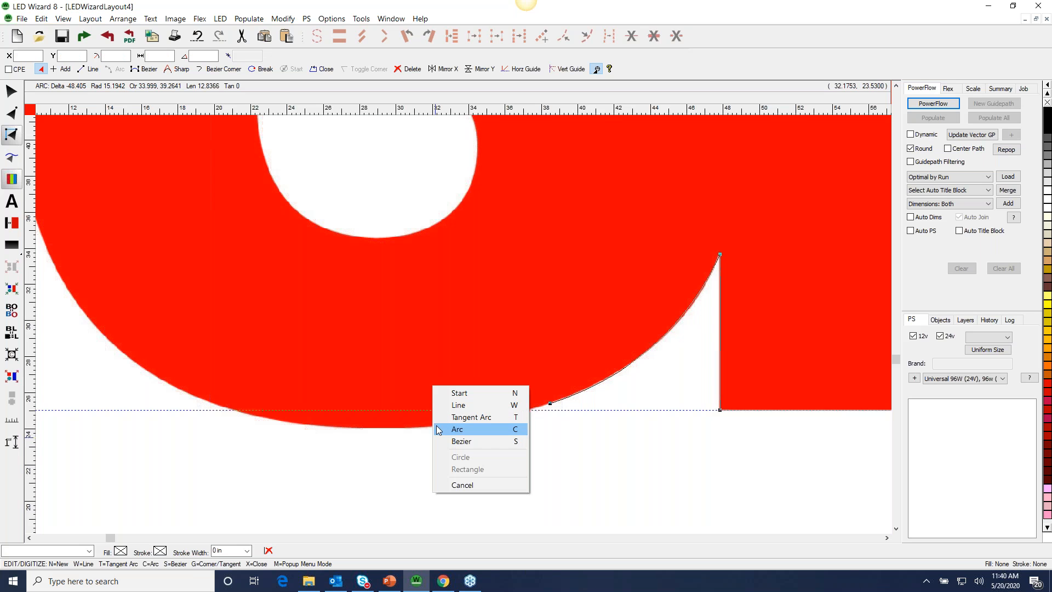
pyautogui.click(447, 422)
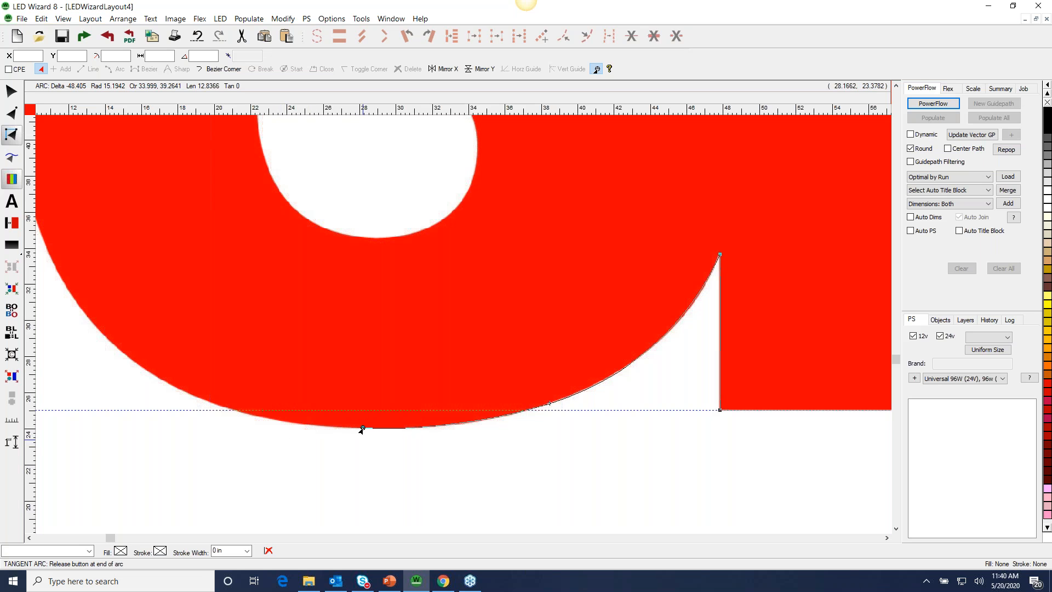
pyautogui.moveTo(362, 429); pyautogui.dragTo(362, 427)
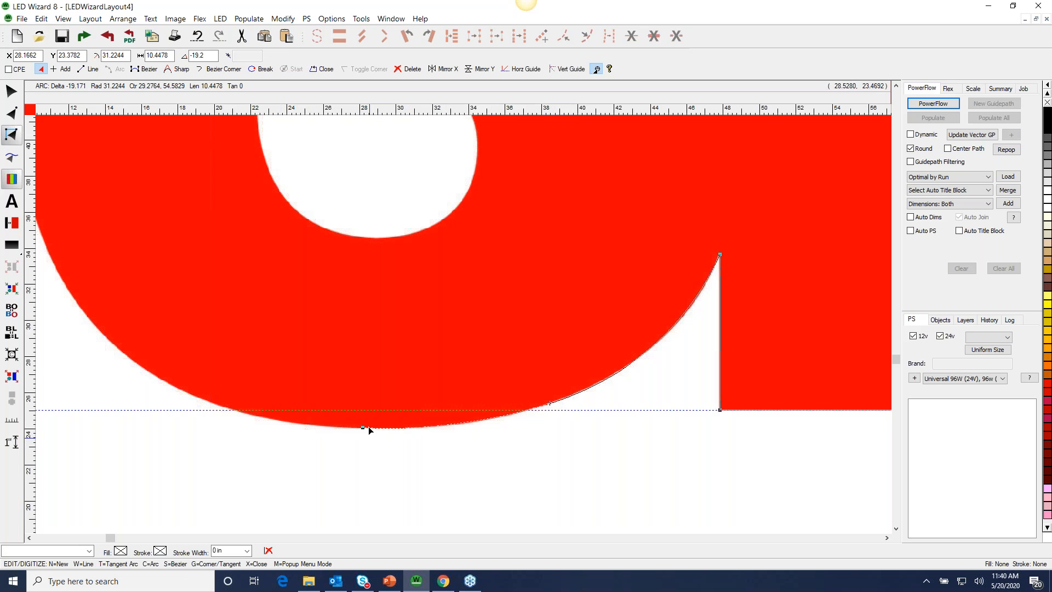
pyautogui.rightClick(261, 417)
pyautogui.click(299, 421)
pyautogui.moveTo(298, 420); pyautogui.dragTo(257, 417)
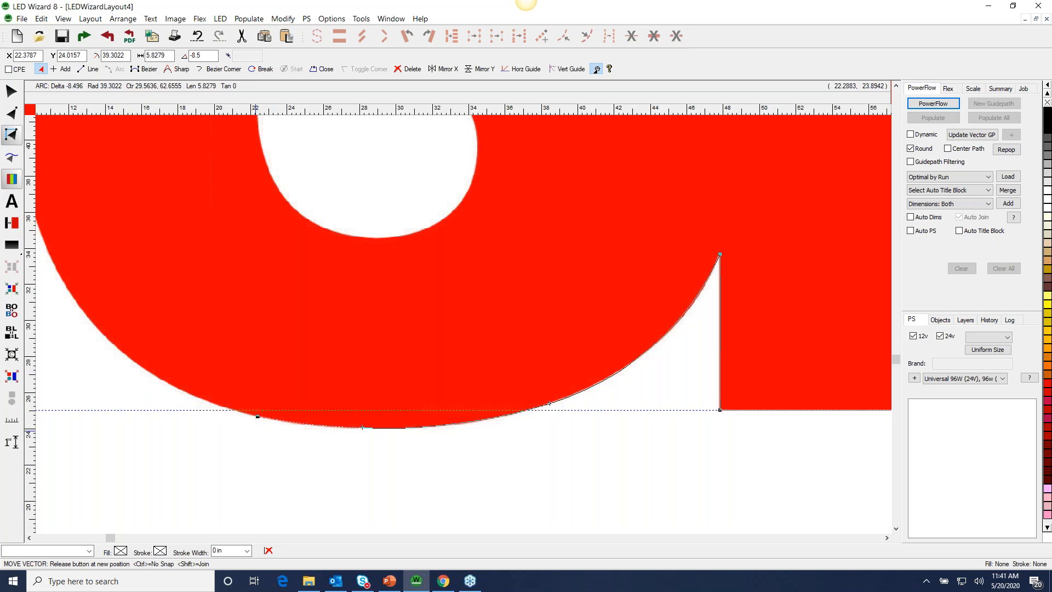
# Trace up the 3's lower left outer curve with two tangent arcs, reaching the height of the lower arm's flat edge.
pyautogui.rightClick(187, 396)
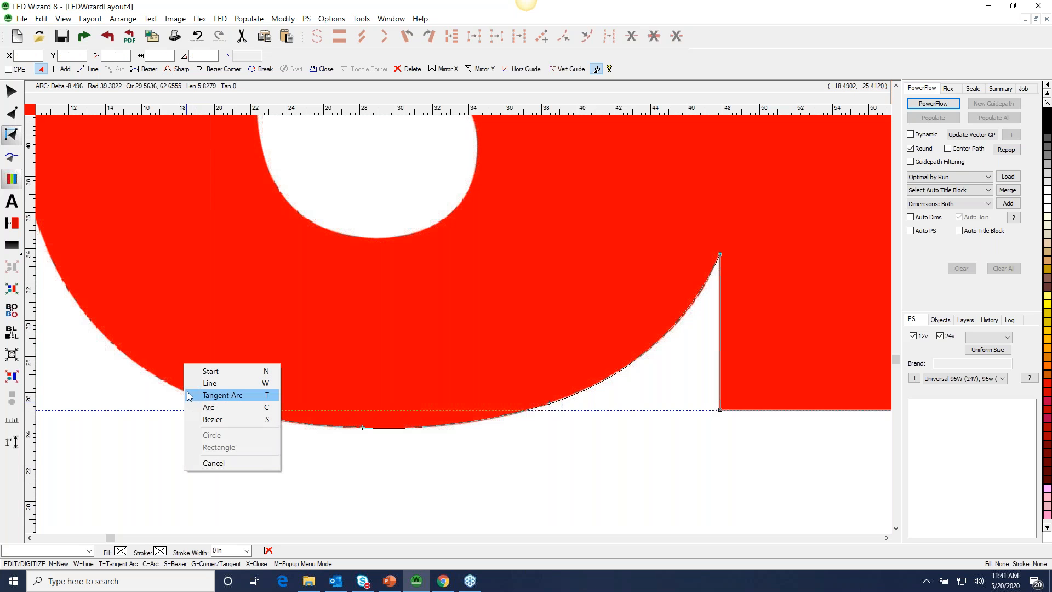
pyautogui.click(190, 395)
pyautogui.moveTo(189, 394); pyautogui.dragTo(70, 307)
pyautogui.click(77, 304)
pyautogui.middleClick(78, 304)
pyautogui.moveTo(78, 480); pyautogui.dragTo(285, 332)
pyautogui.rightClick(340, 380)
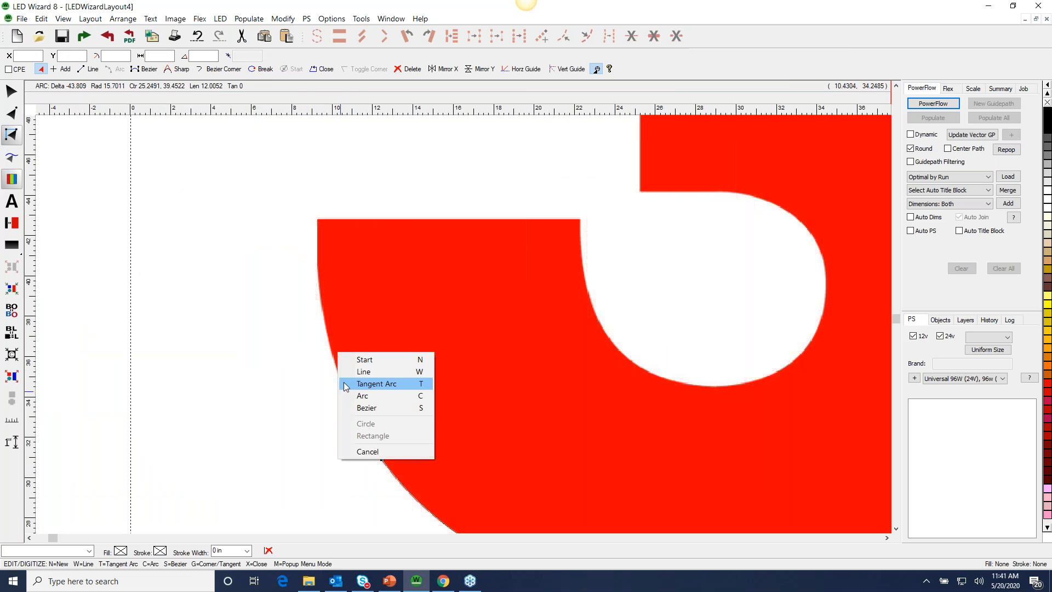
pyautogui.click(350, 384)
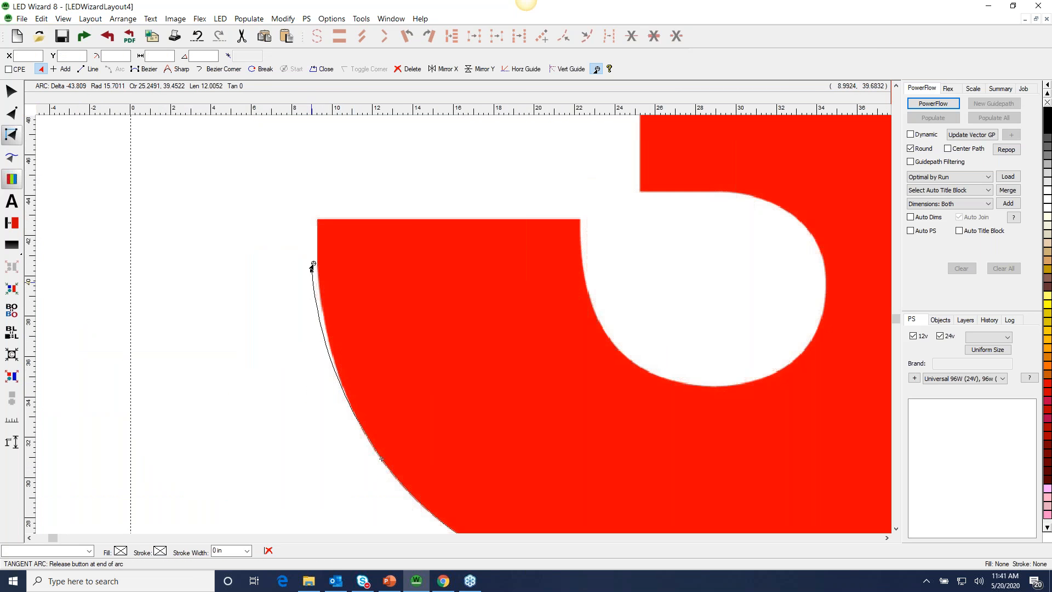
pyautogui.click(312, 221)
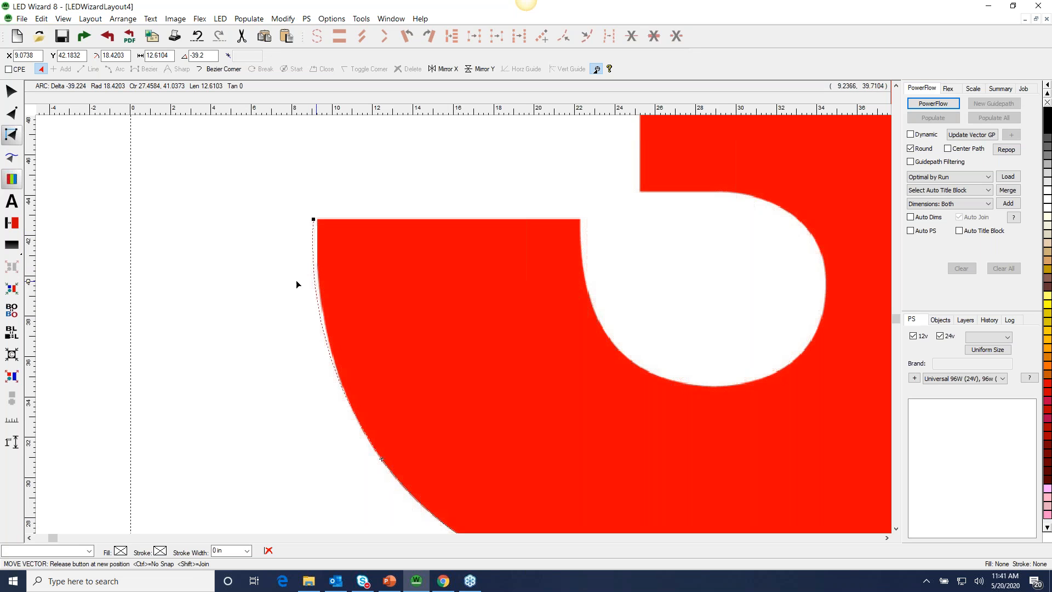
# Fit the last arc to the bitmap, with its end at about X 9.24, Y 42.16 and a radius of about 19.95.
pyautogui.click(313, 219)
pyautogui.moveTo(313, 220); pyautogui.dragTo(316, 220)
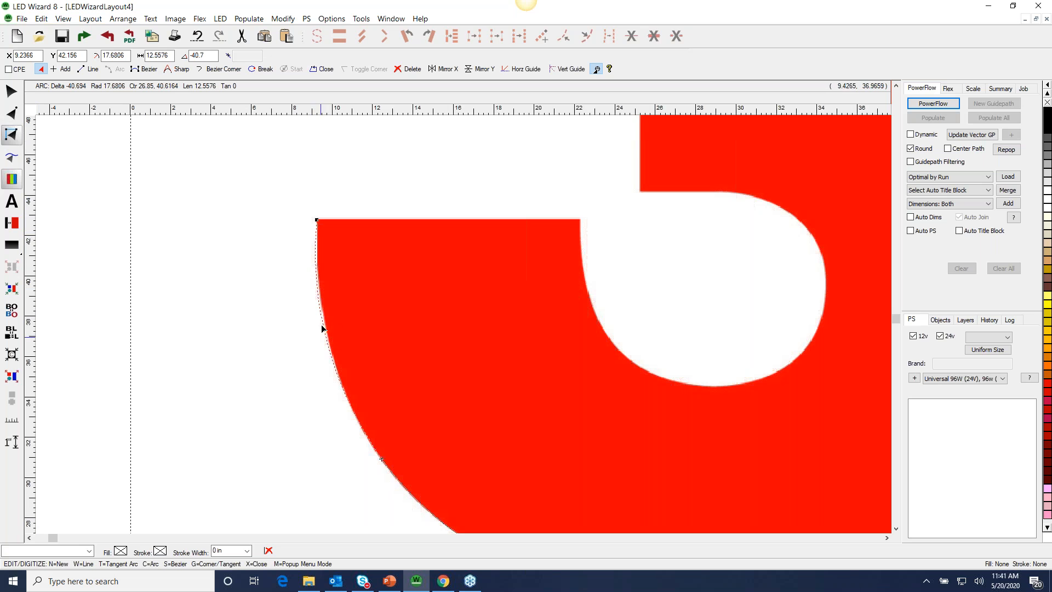
pyautogui.moveTo(324, 325); pyautogui.dragTo(324, 333)
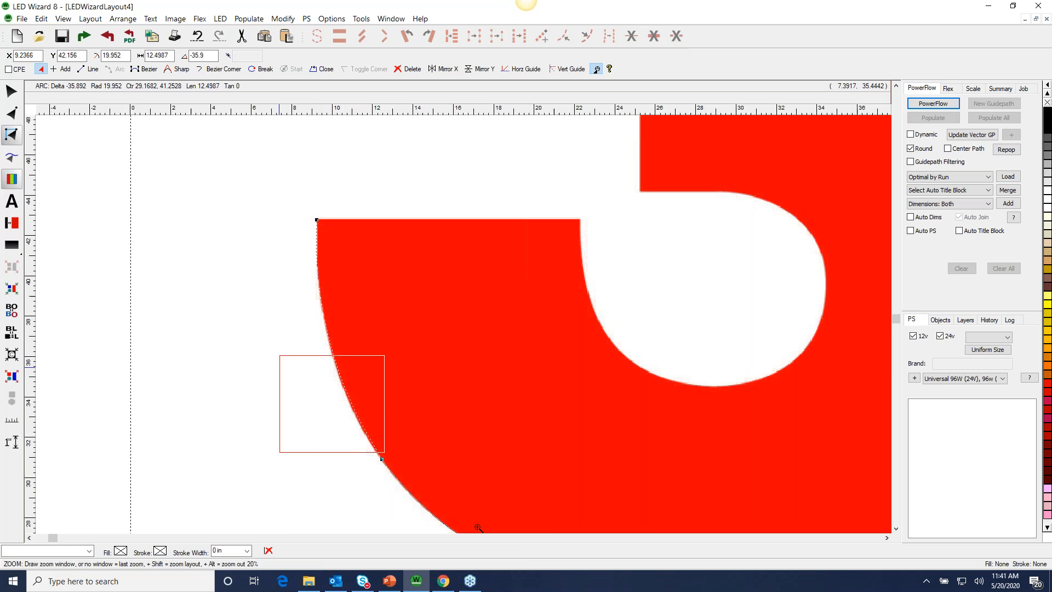
# Slide the node joining the two lower left outer arcs along the bitmap edge to about X 11.3, Y 32.2.
pyautogui.moveTo(280, 366); pyautogui.dragTo(516, 556)
pyautogui.moveTo(430, 333)
pyautogui.mouseDown()
pyautogui.moveTo(414, 352)
pyautogui.moveTo(437, 336)
pyautogui.mouseUp()
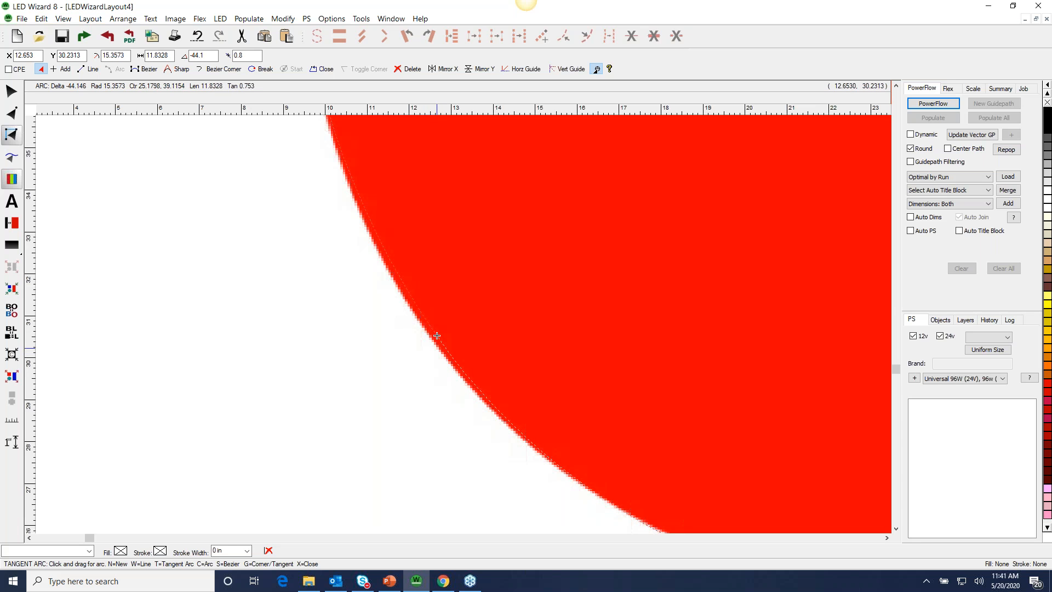
pyautogui.moveTo(383, 256)
pyautogui.mouseDown()
pyautogui.moveTo(379, 248)
pyautogui.moveTo(419, 328)
pyautogui.moveTo(497, 421)
pyautogui.moveTo(390, 281)
pyautogui.moveTo(419, 317)
pyautogui.moveTo(390, 266)
pyautogui.moveTo(417, 315)
pyautogui.moveTo(392, 291)
pyautogui.moveTo(380, 252)
pyautogui.mouseUp()
pyautogui.press('z')
pyautogui.click(416, 278)
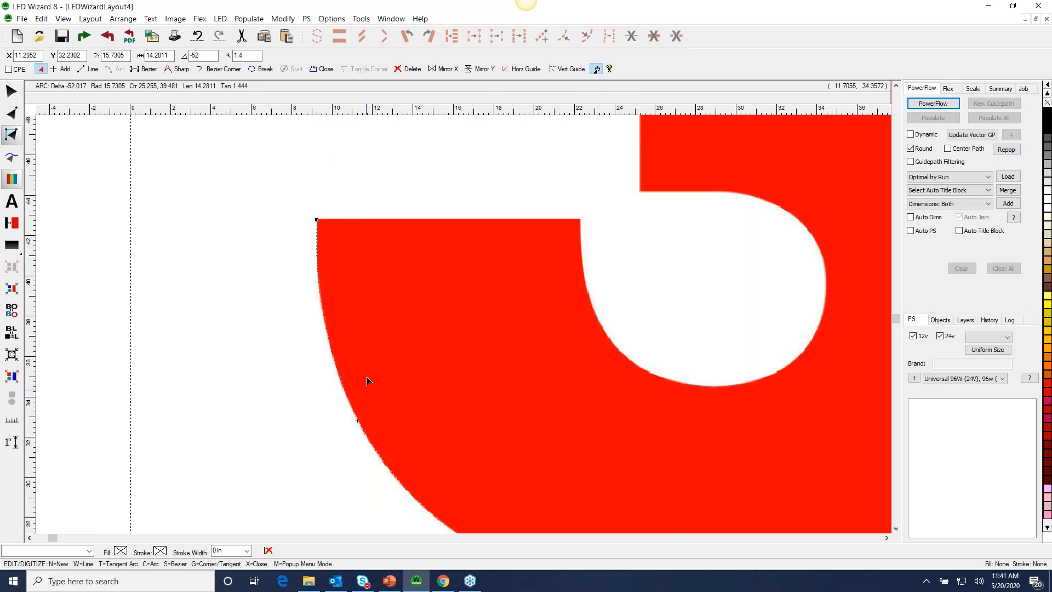
# Draw a line across the lower arm's flat edge to about X 22.23 and an arc into the counter ending at about X 23.9, Y 36.0.
pyautogui.click(322, 224)
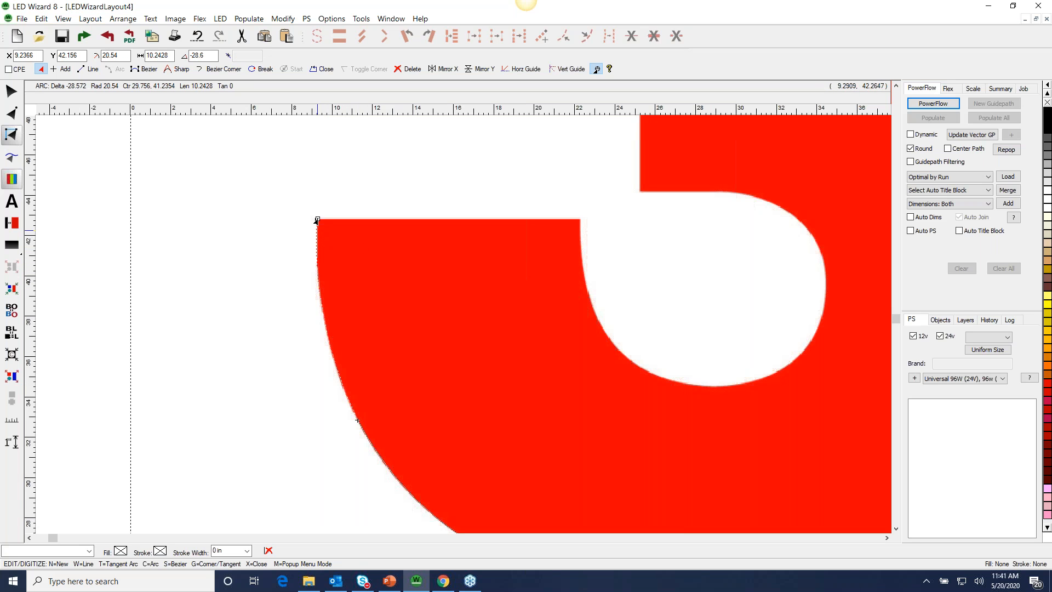
pyautogui.rightClick(582, 223)
pyautogui.click(599, 207)
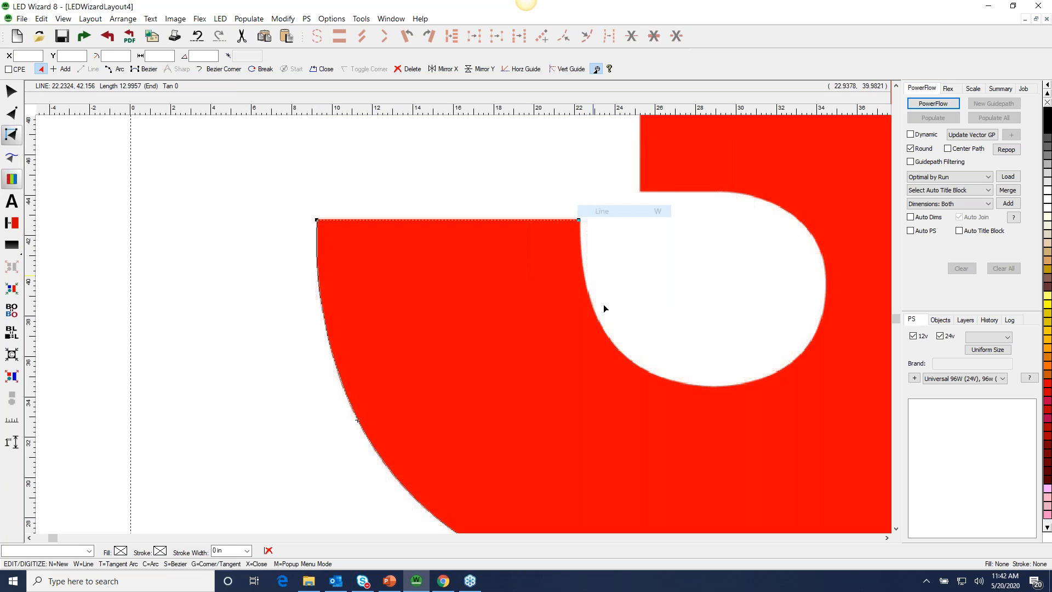
pyautogui.rightClick(587, 284)
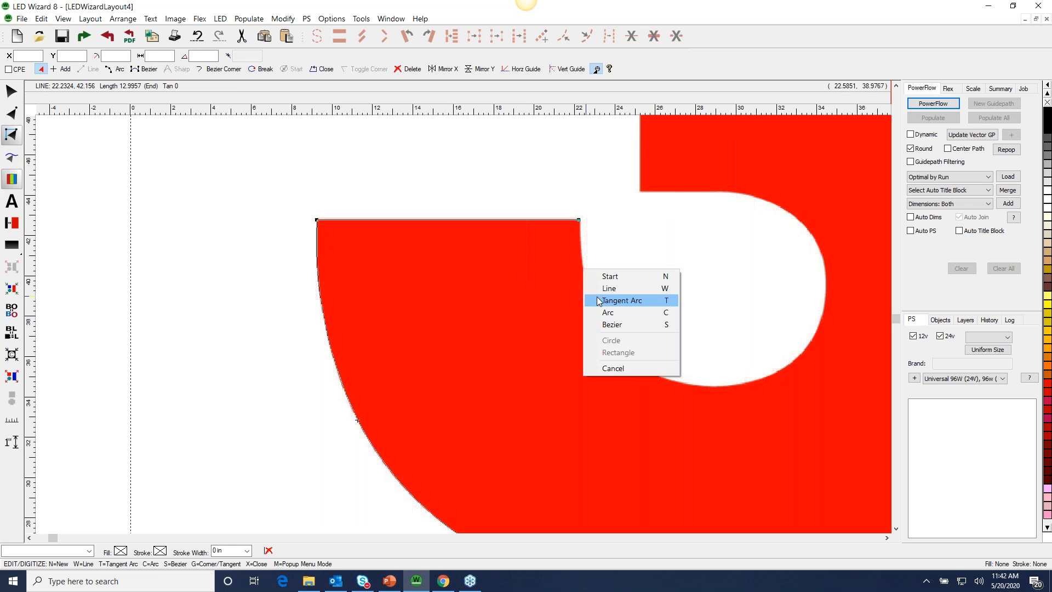
pyautogui.moveTo(605, 313); pyautogui.dragTo(612, 344)
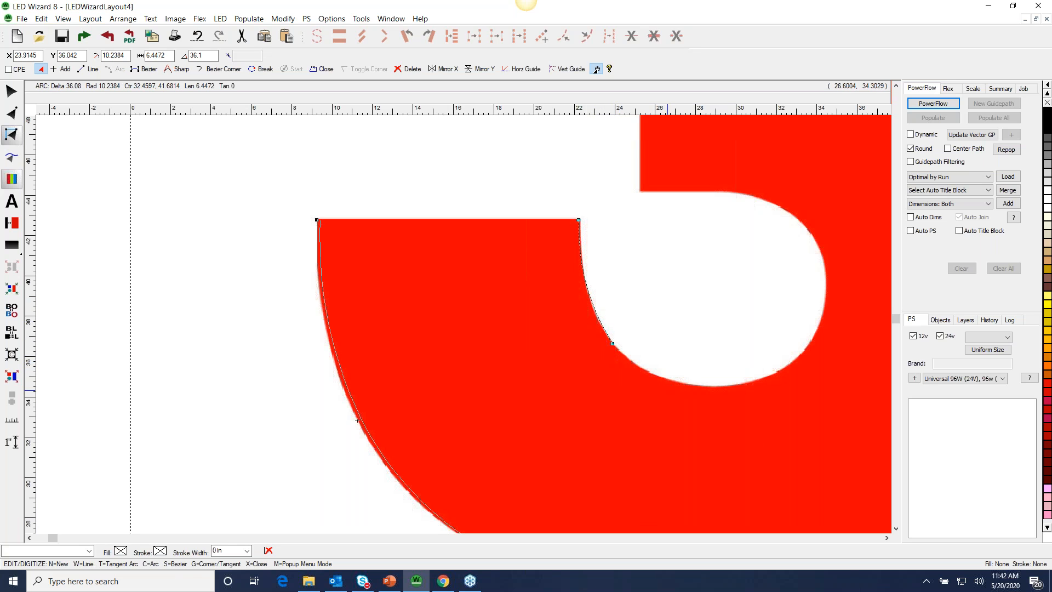
# Add an arc along the lower counter to about X 27.03, Y 34.11 and flatten it to a radius of about 6.05.
pyautogui.rightClick(666, 377)
pyautogui.moveTo(682, 375)
pyautogui.mouseDown()
pyautogui.moveTo(707, 383)
pyautogui.moveTo(655, 374)
pyautogui.moveTo(674, 383)
pyautogui.mouseUp()
pyautogui.scroll(3, 608, 378)
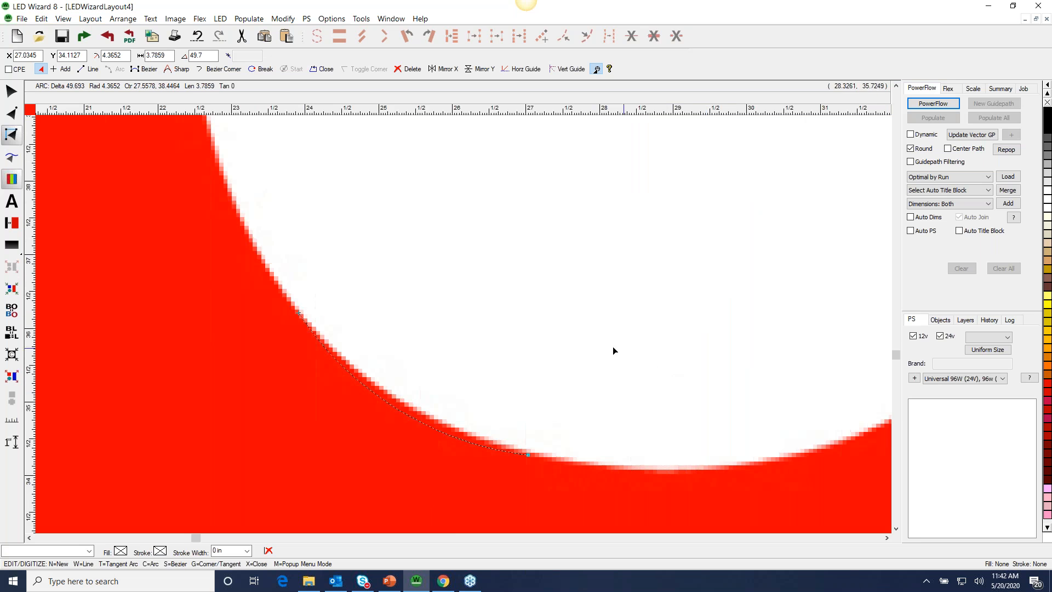
pyautogui.moveTo(397, 410); pyautogui.dragTo(401, 401)
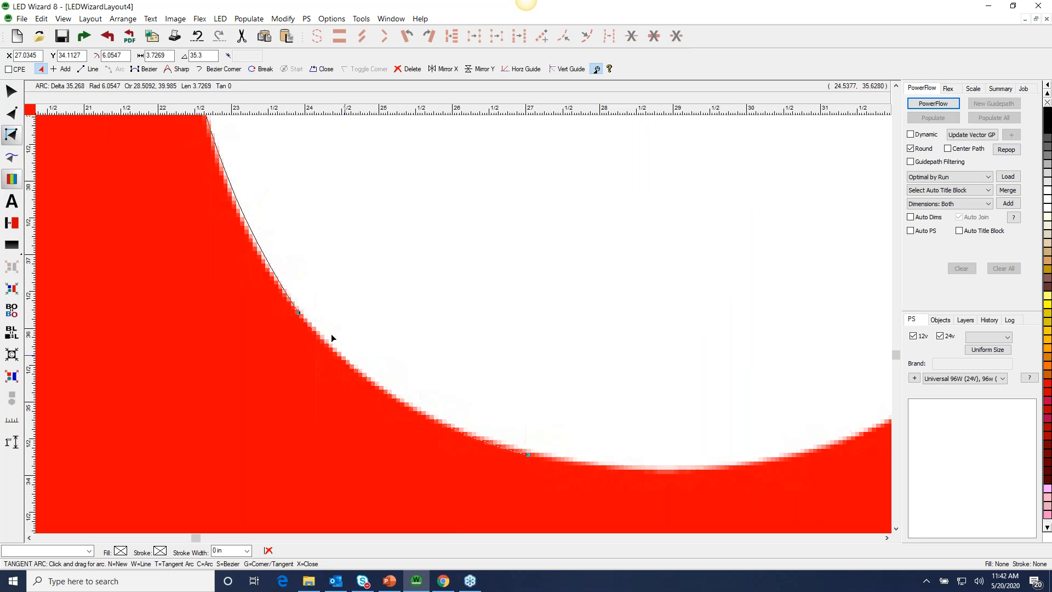
# Slide the node between the lower counter's first two arcs up the bitmap edge to about X 23.3, Y 37.0.
pyautogui.click(299, 312)
pyautogui.moveTo(291, 308); pyautogui.dragTo(252, 245)
pyautogui.rightClick(445, 284)
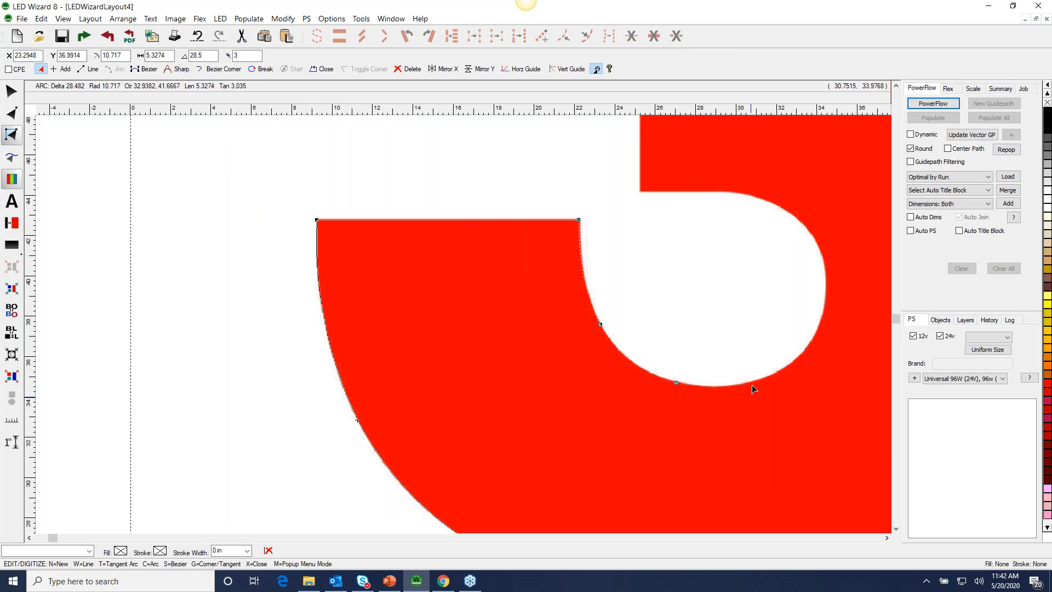
# Trace the lower counter's bottom and right side with two three-point arcs, the second ending at about X 34.2, Y 40.6.
pyautogui.rightClick(766, 382)
pyautogui.click(794, 395)
pyautogui.moveTo(787, 377); pyautogui.dragTo(797, 358)
pyautogui.rightClick(824, 294)
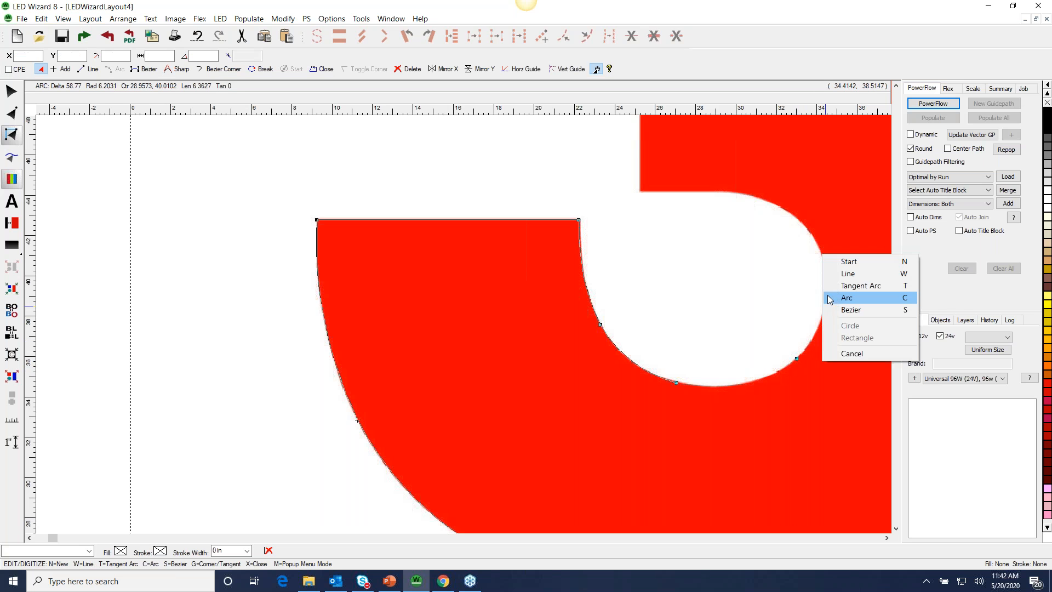
pyautogui.click(830, 297)
pyautogui.moveTo(825, 294); pyautogui.dragTo(821, 250)
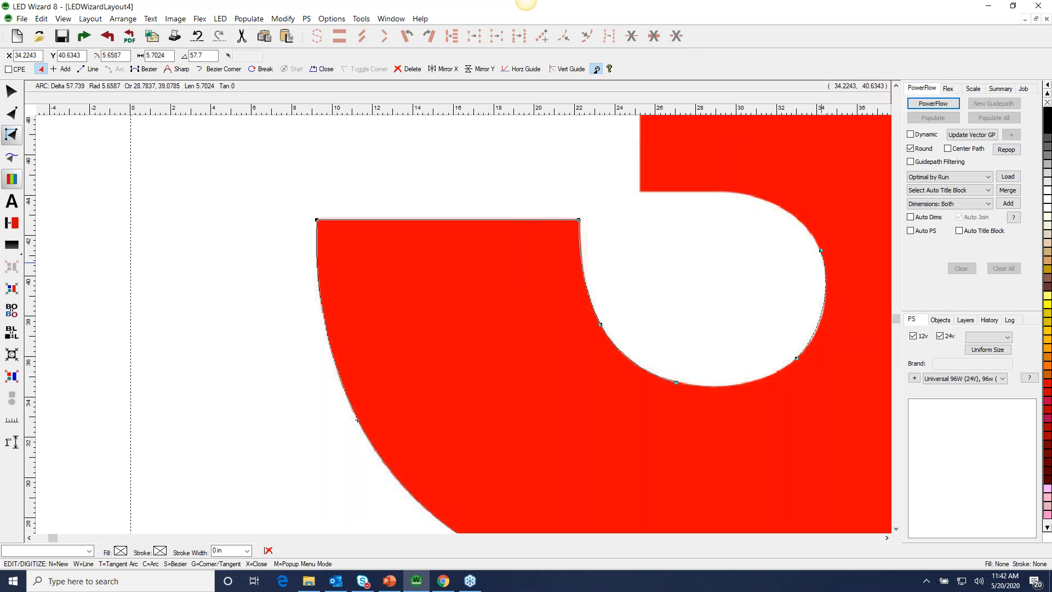
# Arc over the lower counter's upper curve to about X 29.5, Y 43.5 and draw a line to the inner corner near X 25.27.
pyautogui.rightClick(773, 203)
pyautogui.click(778, 207)
pyautogui.moveTo(775, 205); pyautogui.dragTo(713, 194)
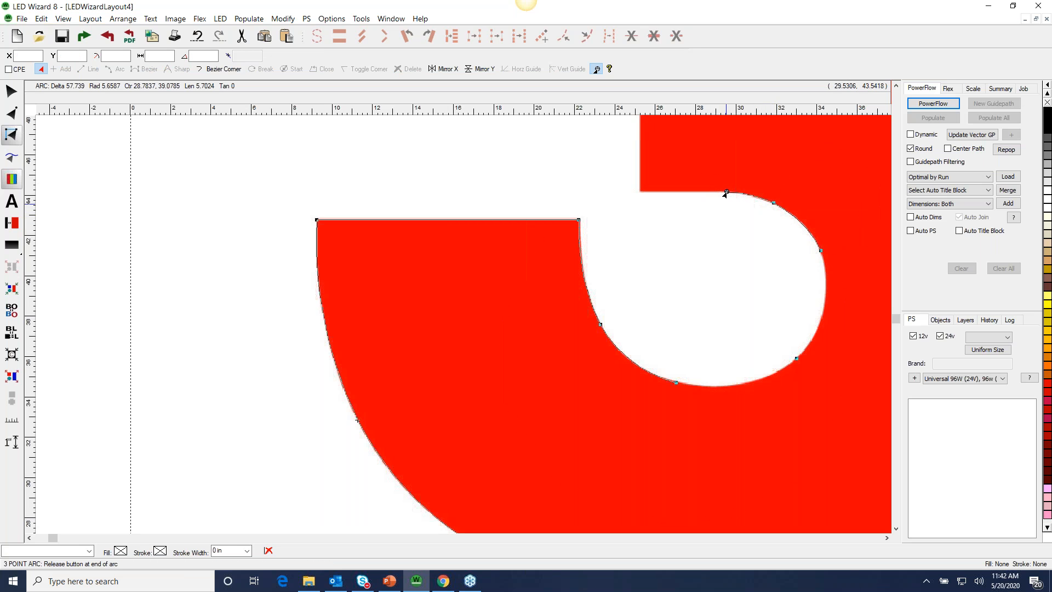
pyautogui.moveTo(732, 193); pyautogui.dragTo(726, 193)
pyautogui.rightClick(640, 192)
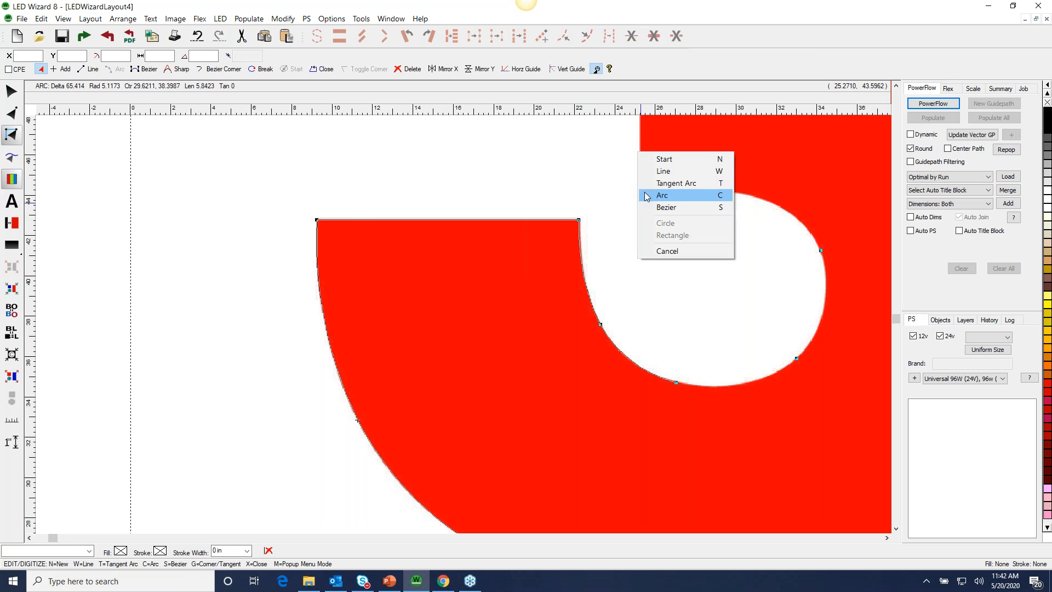
pyautogui.click(650, 173)
# Draw the vertical line up the 3's middle arm end to its upper corner at about X 25.27, Y 52.22.
pyautogui.press('z')
pyautogui.press('z')
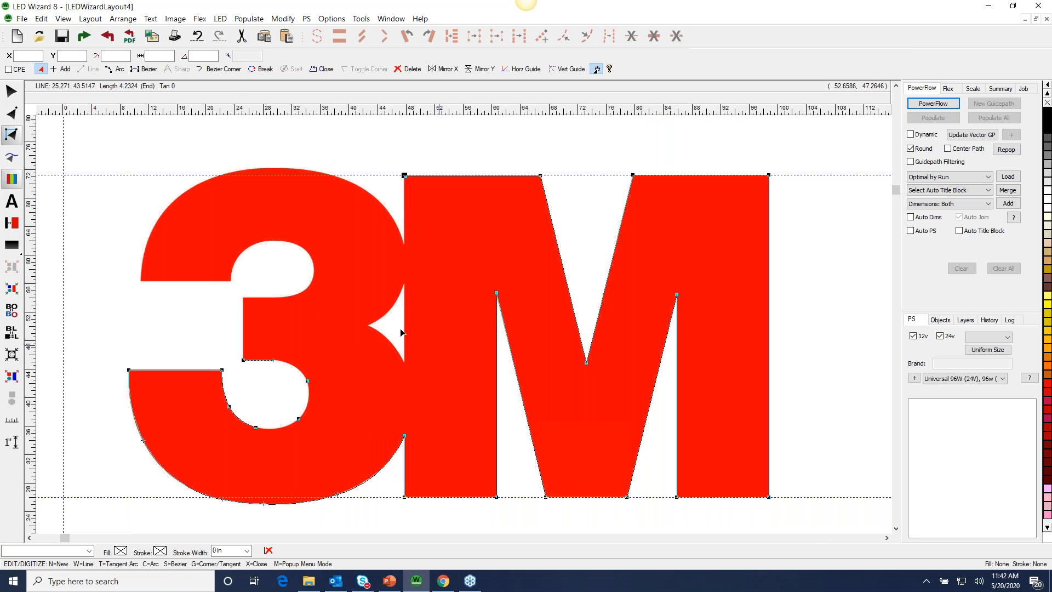
pyautogui.press('z')
pyautogui.moveTo(204, 280); pyautogui.dragTo(457, 472)
pyautogui.rightClick(277, 170)
pyautogui.click(278, 172)
pyautogui.press('z')
pyautogui.press('z')
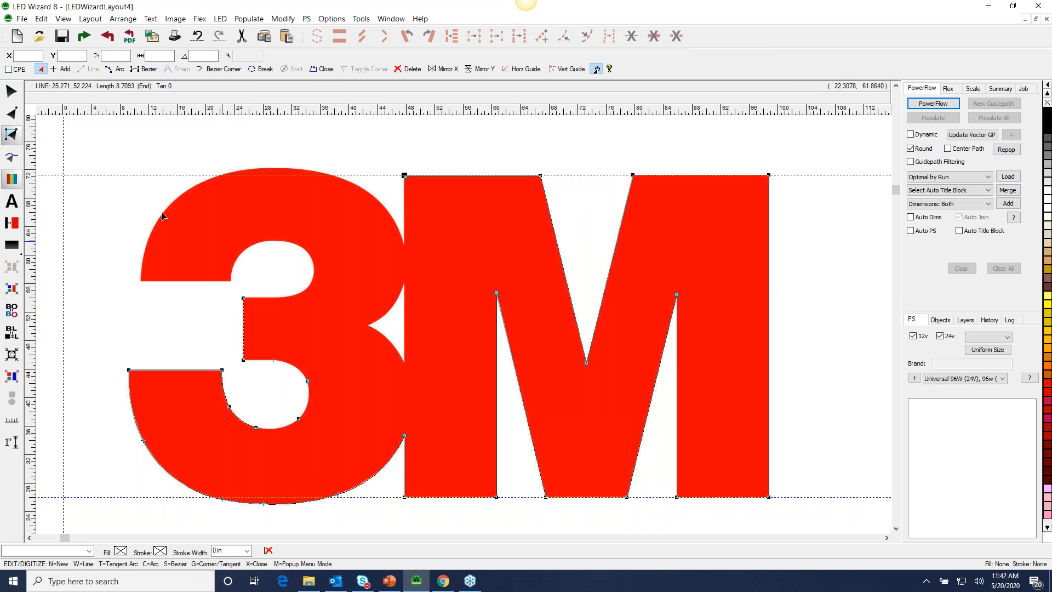
# Select the traced outline and move it clear above the bitmap, to about X 7.22, Y 71.74.
pyautogui.click(12, 91)
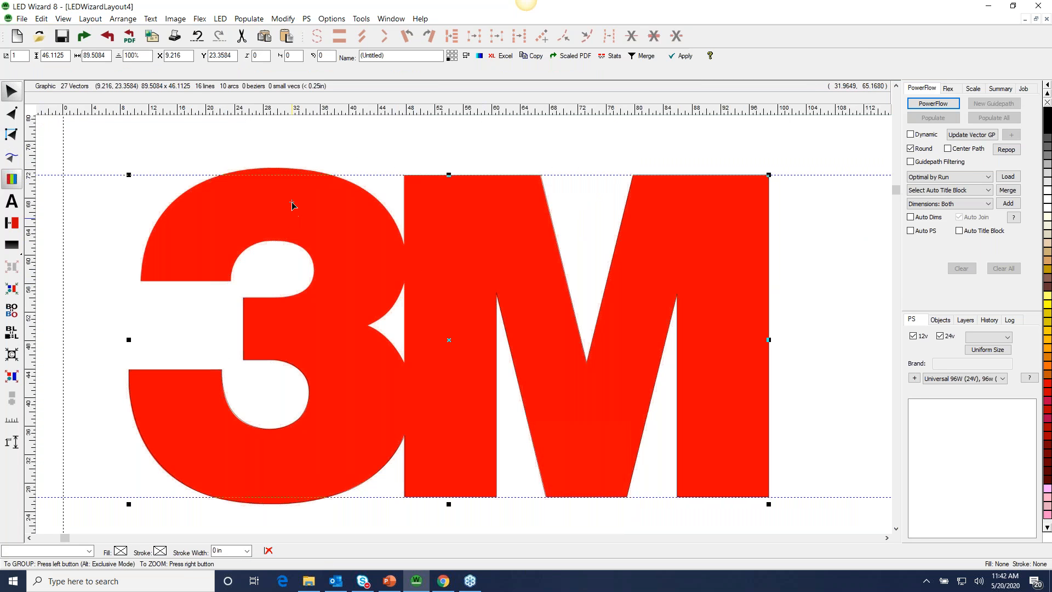
pyautogui.moveTo(448, 341)
pyautogui.mouseDown()
pyautogui.moveTo(503, 310)
pyautogui.moveTo(604, 288)
pyautogui.mouseUp()
pyautogui.rightClick(603, 289)
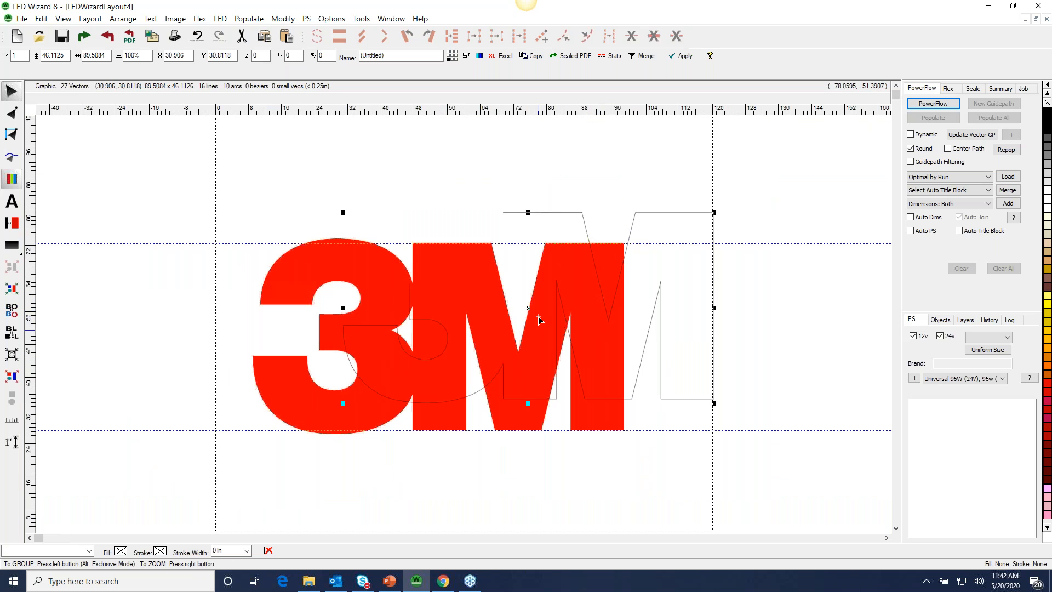
pyautogui.moveTo(528, 308)
pyautogui.mouseDown()
pyautogui.moveTo(491, 219)
pyautogui.moveTo(468, 192)
pyautogui.moveTo(439, 225)
pyautogui.moveTo(578, 351)
pyautogui.moveTo(672, 333)
pyautogui.moveTo(435, 140)
pyautogui.mouseUp()
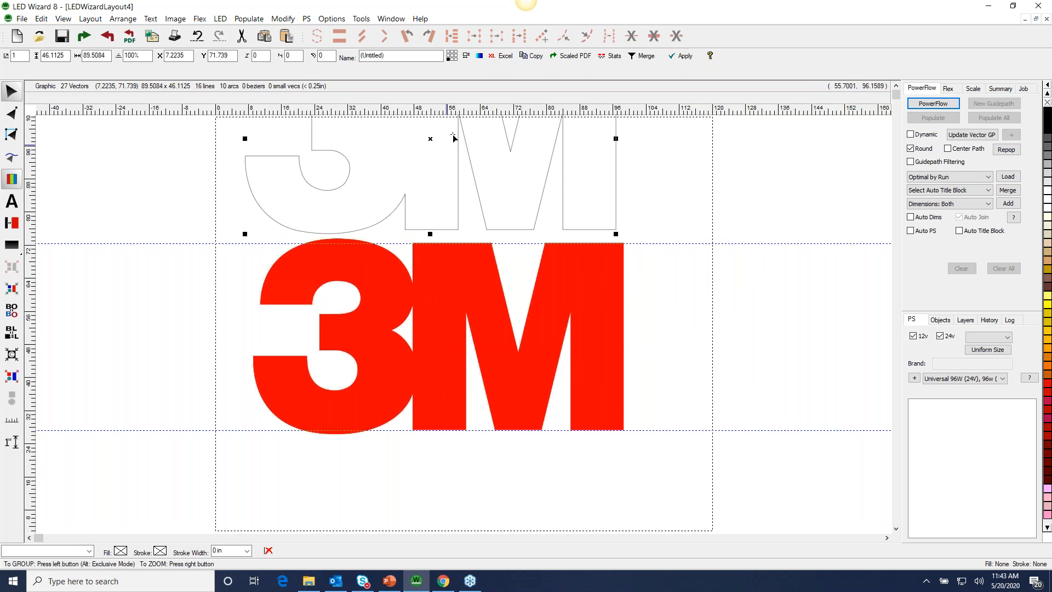
pyautogui.scroll(3, 440, 136)
pyautogui.rightClick(425, 148)
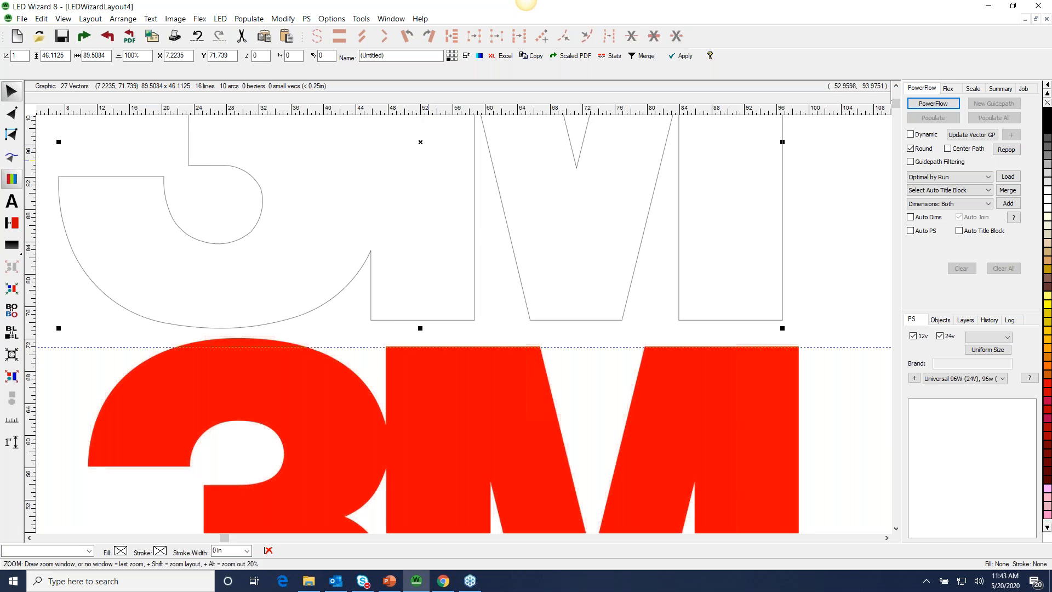
# Move the traced 3M outline to about X 8.00, Y 72.99 above the bitmap and deselect it.
pyautogui.moveTo(422, 406); pyautogui.dragTo(441, 197)
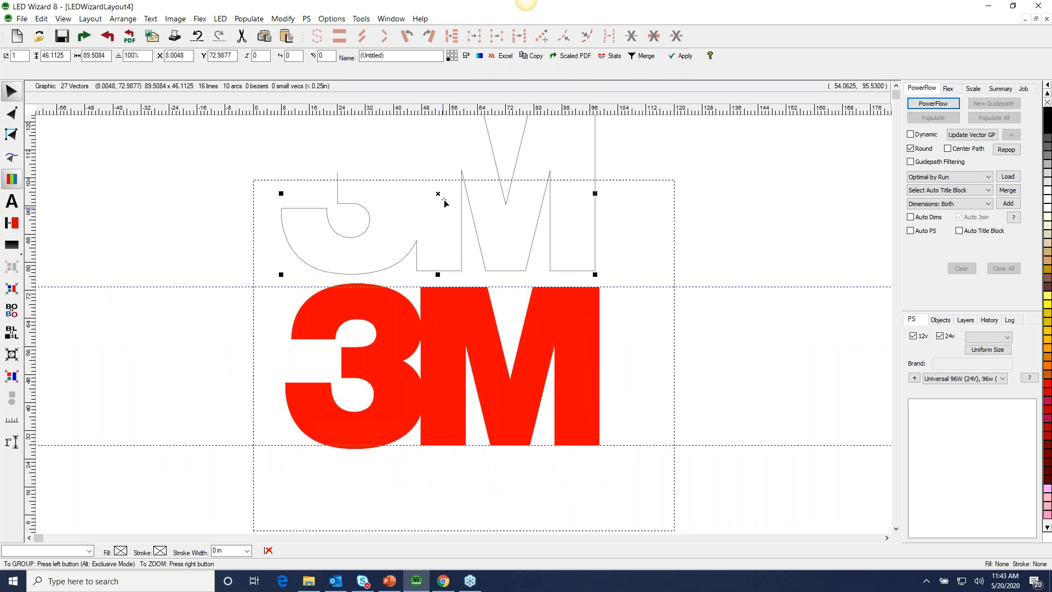
pyautogui.click(634, 374)
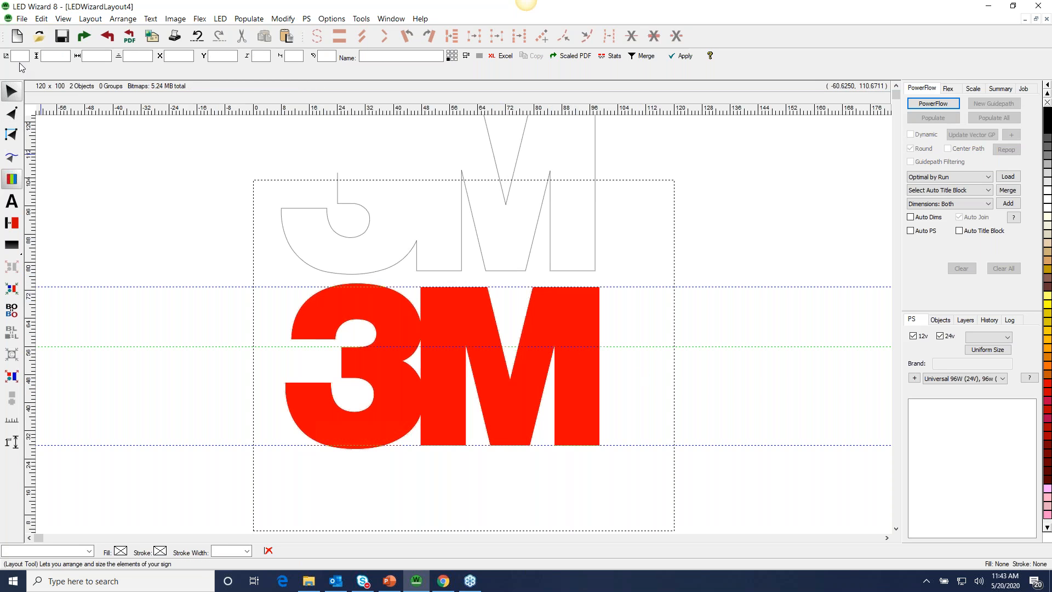
# Create a new layout and import the cleaners.JPG photo from the Raster Images folder.
pyautogui.click(17, 36)
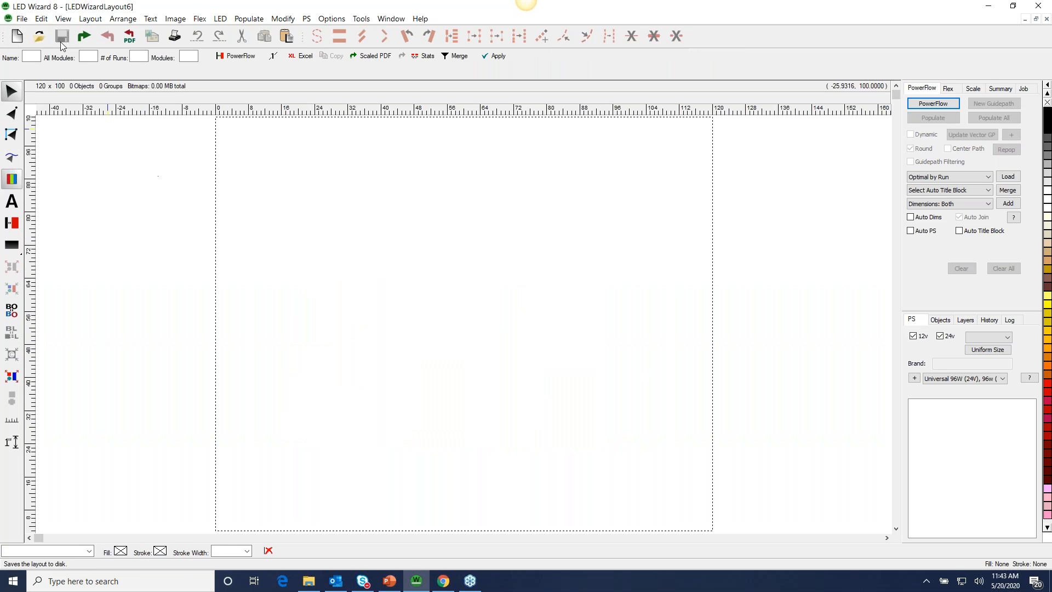
pyautogui.click(83, 36)
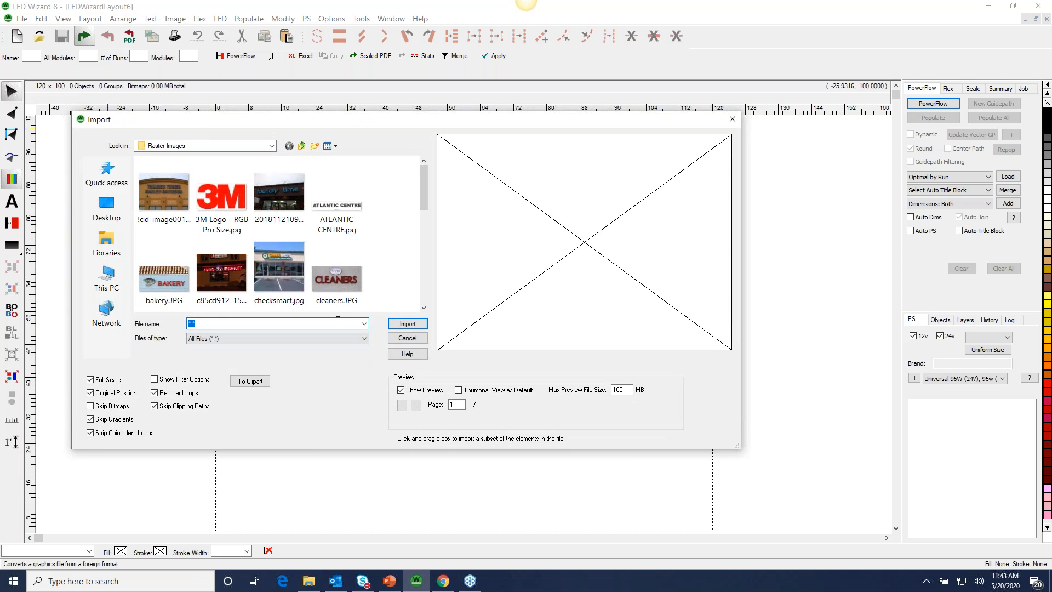
pyautogui.click(331, 279)
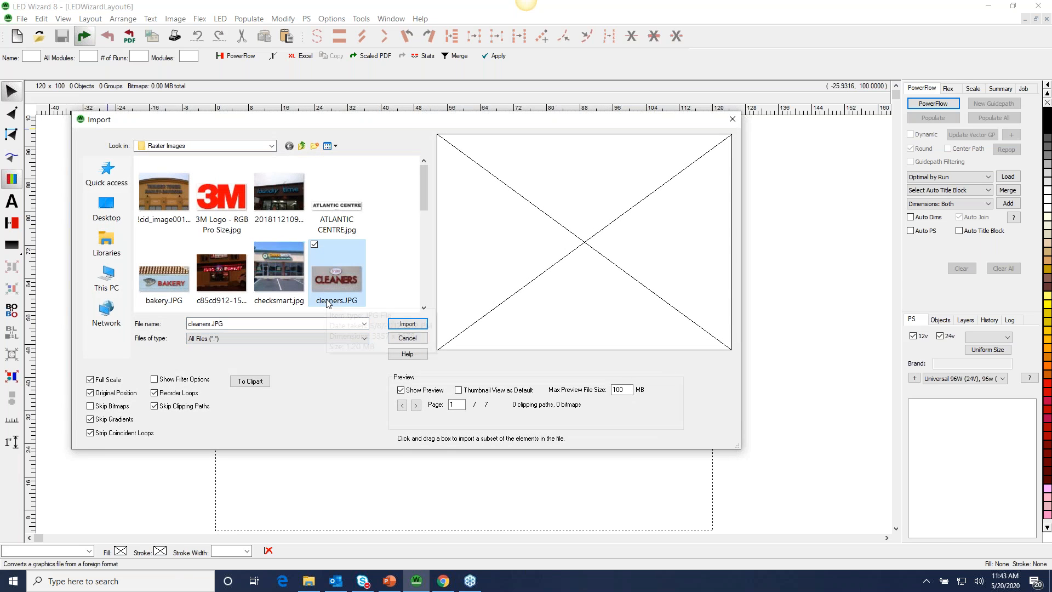
pyautogui.click(408, 324)
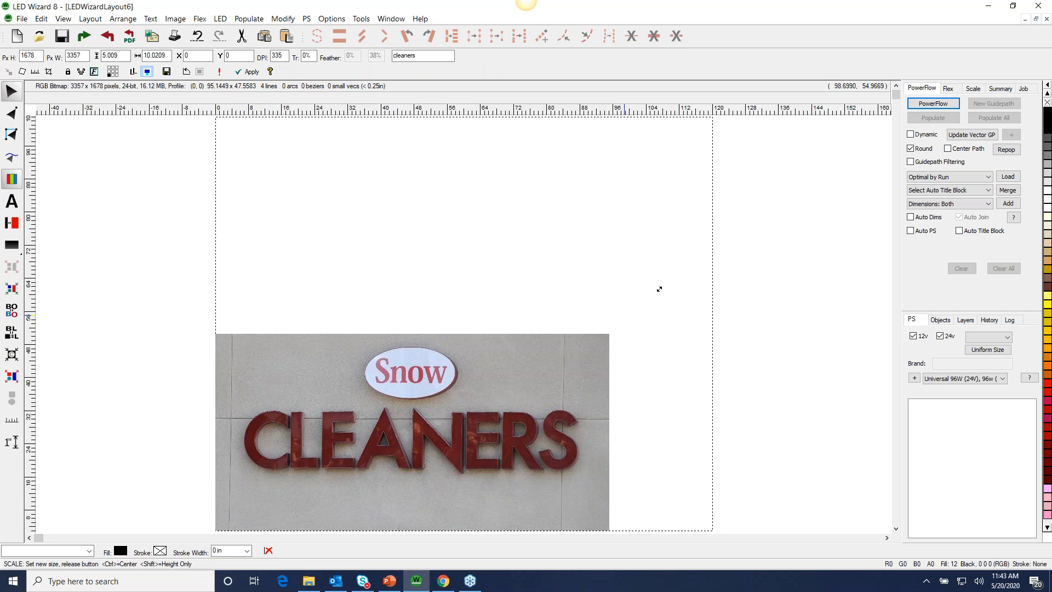
# Enlarge the CLEANERS photo to about 162.89 wide by 81.42 high and reposition it to about X -6.75, Y 17.88.
pyautogui.moveTo(564, 471); pyautogui.dragTo(564, 353)
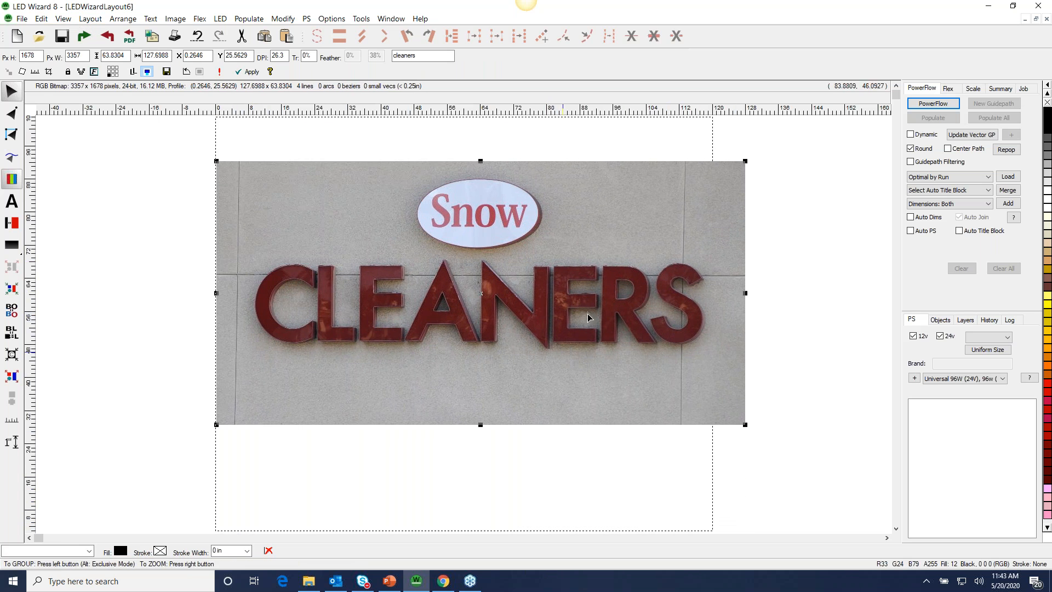
pyautogui.moveTo(746, 162); pyautogui.dragTo(804, 129)
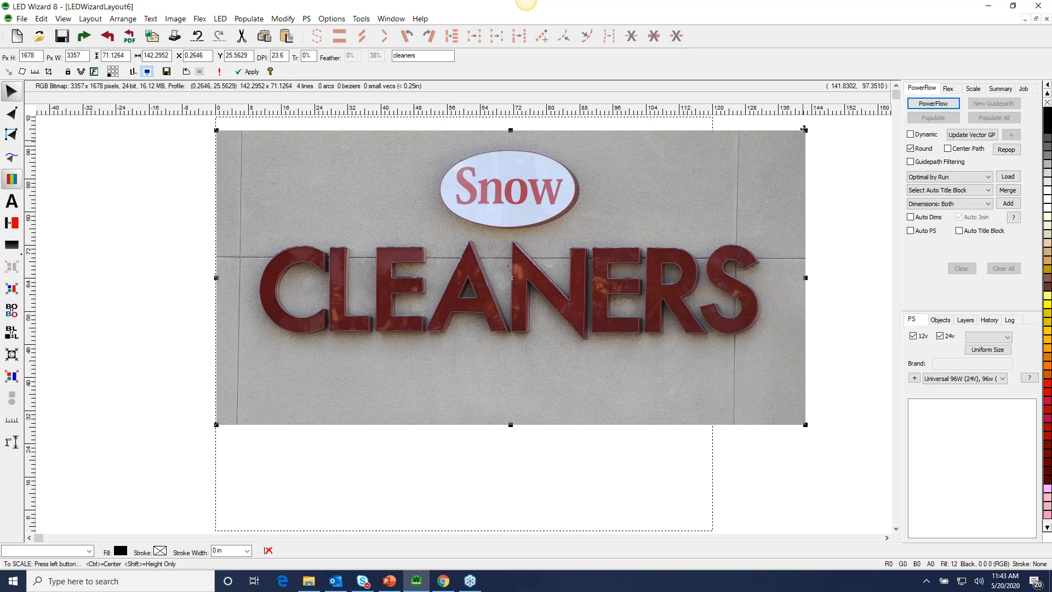
pyautogui.moveTo(592, 322); pyautogui.dragTo(585, 341)
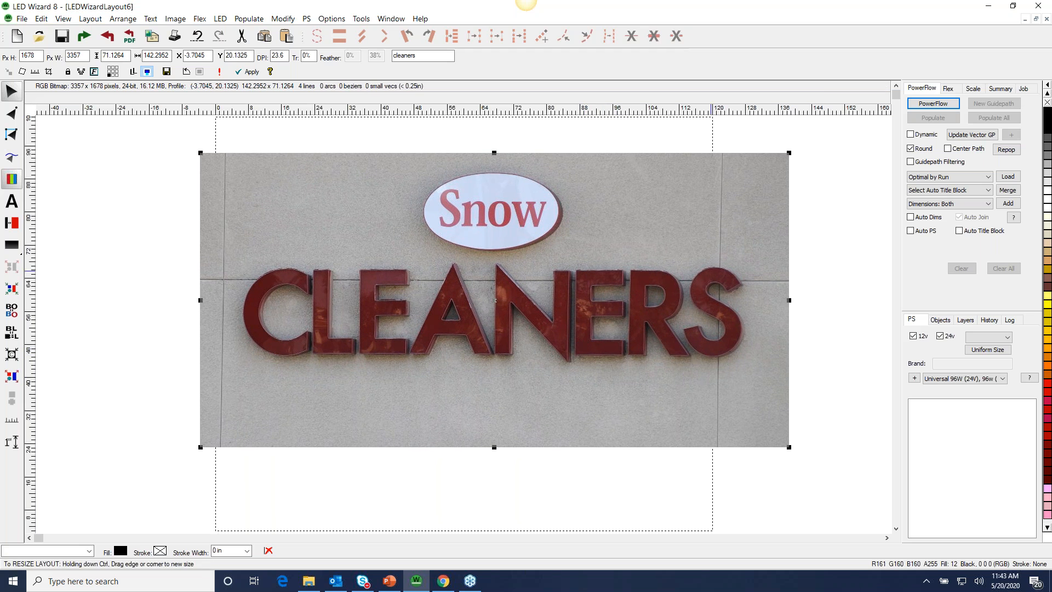
pyautogui.moveTo(789, 153); pyautogui.dragTo(874, 109)
pyautogui.moveTo(459, 323)
pyautogui.mouseDown()
pyautogui.moveTo(427, 323)
pyautogui.moveTo(447, 332)
pyautogui.mouseUp()
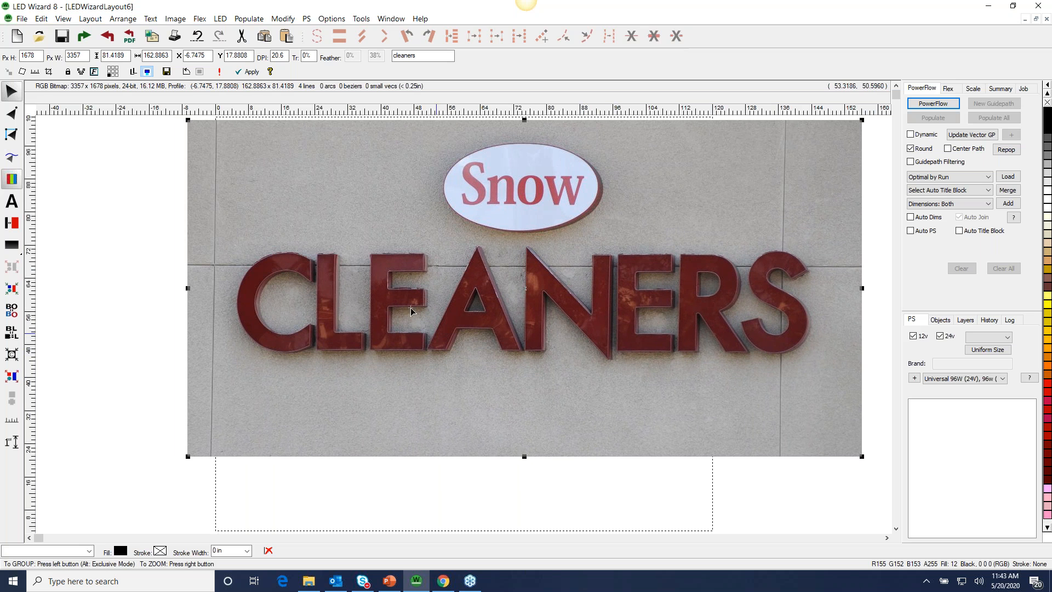
# Measure the height of the first E in CLEANERS from its bottom edge to its top edge.
pyautogui.moveTo(344, 220); pyautogui.dragTo(537, 375)
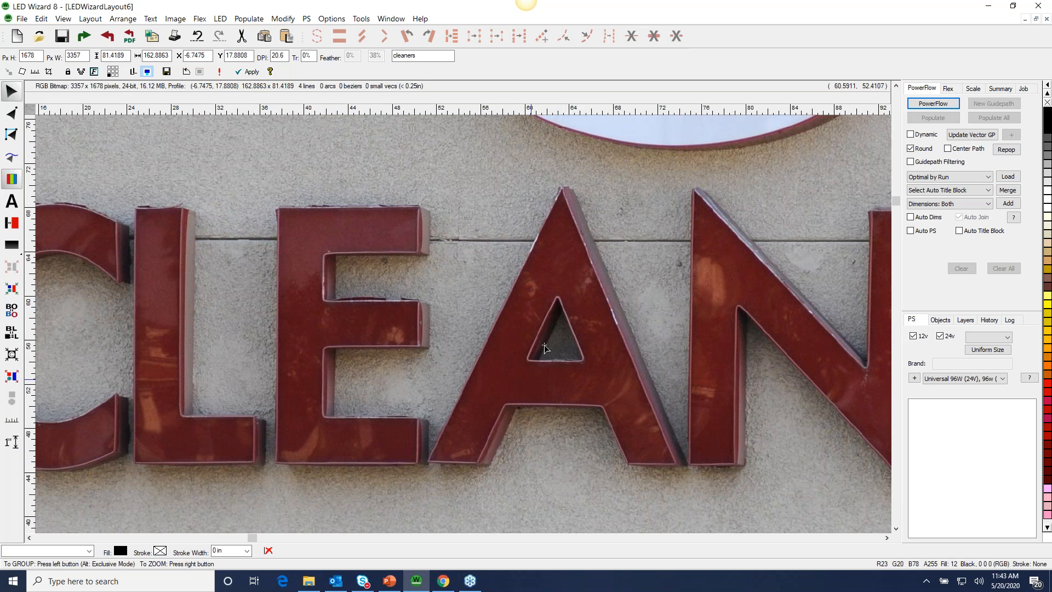
pyautogui.click(12, 420)
pyautogui.moveTo(316, 463); pyautogui.dragTo(315, 209)
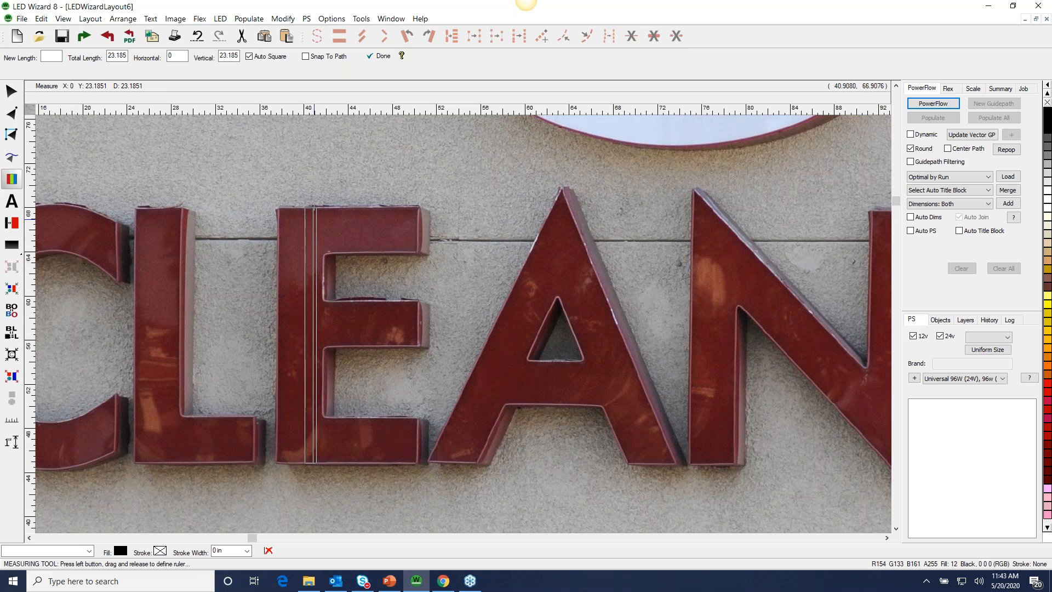
pyautogui.click(12, 92)
pyautogui.rightClick(356, 232)
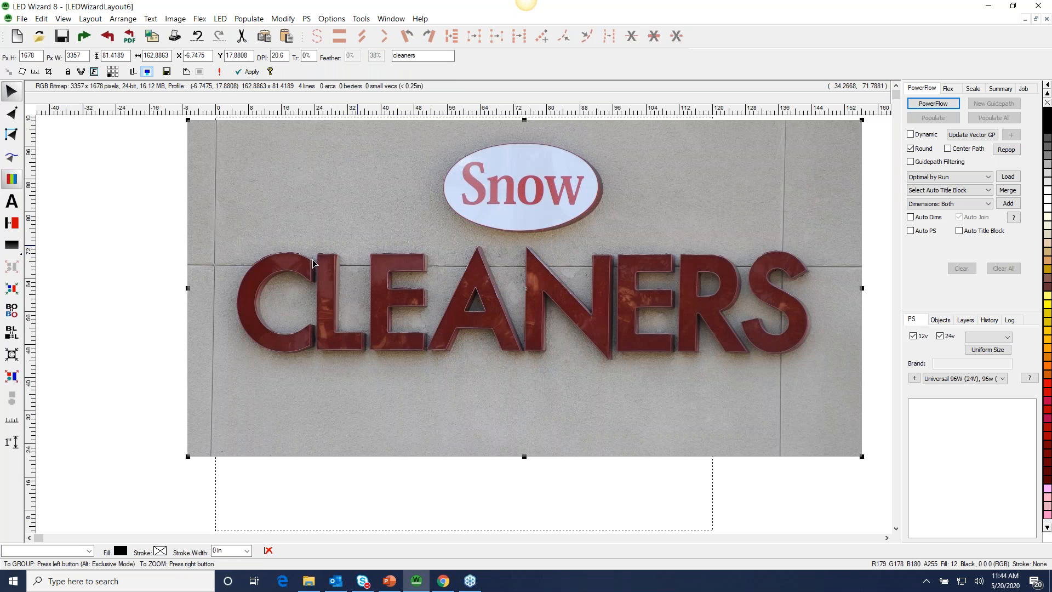
# Enlarge the photo to about 168.44 by 84.20, shift it so the C starts near the page's left border, and deselect it.
pyautogui.moveTo(313, 263); pyautogui.dragTo(221, 327)
pyautogui.moveTo(773, 184); pyautogui.dragTo(795, 173)
pyautogui.moveTo(567, 360); pyautogui.dragTo(609, 327)
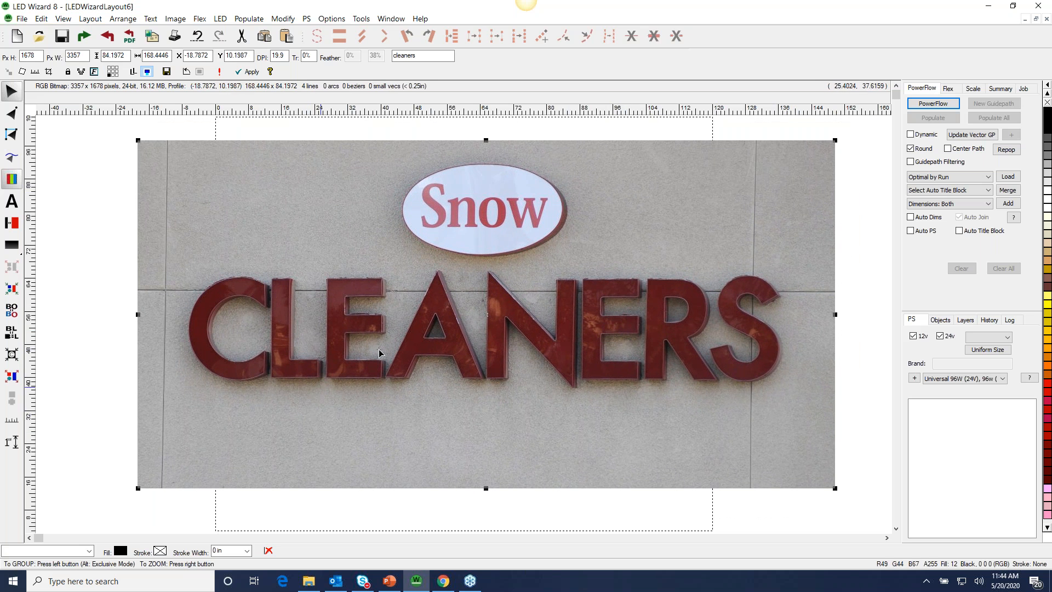
pyautogui.moveTo(451, 392); pyautogui.dragTo(476, 391)
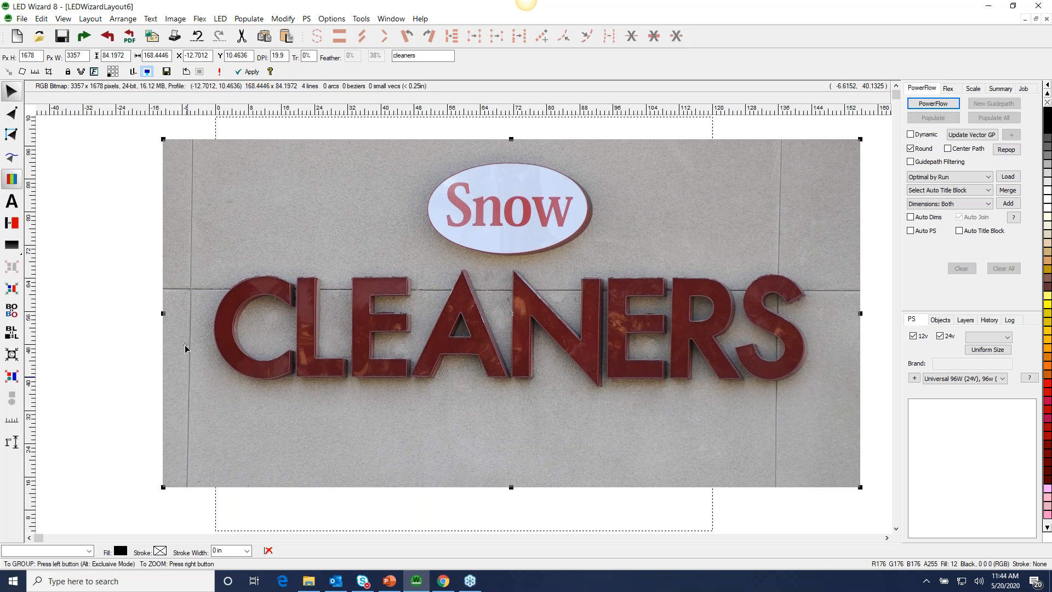
pyautogui.click(124, 367)
pyautogui.moveTo(344, 336); pyautogui.dragTo(341, 336)
pyautogui.click(128, 343)
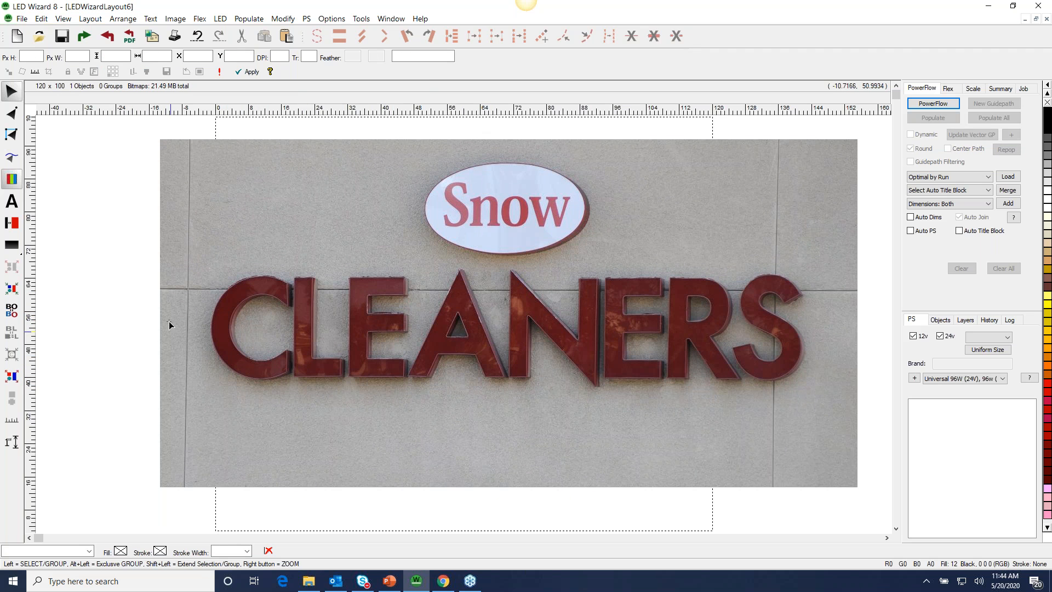
pyautogui.moveTo(277, 320); pyautogui.dragTo(275, 323)
pyautogui.click(104, 271)
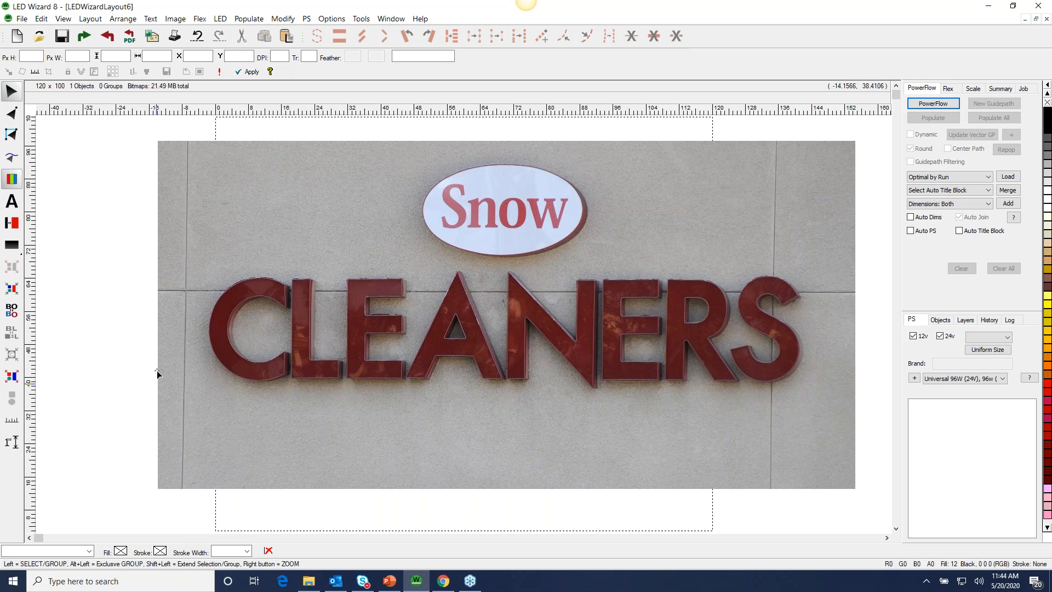
# Draw a freehand centre path through the letter C, from its upper end around to its lower end.
pyautogui.moveTo(197, 251); pyautogui.dragTo(432, 408)
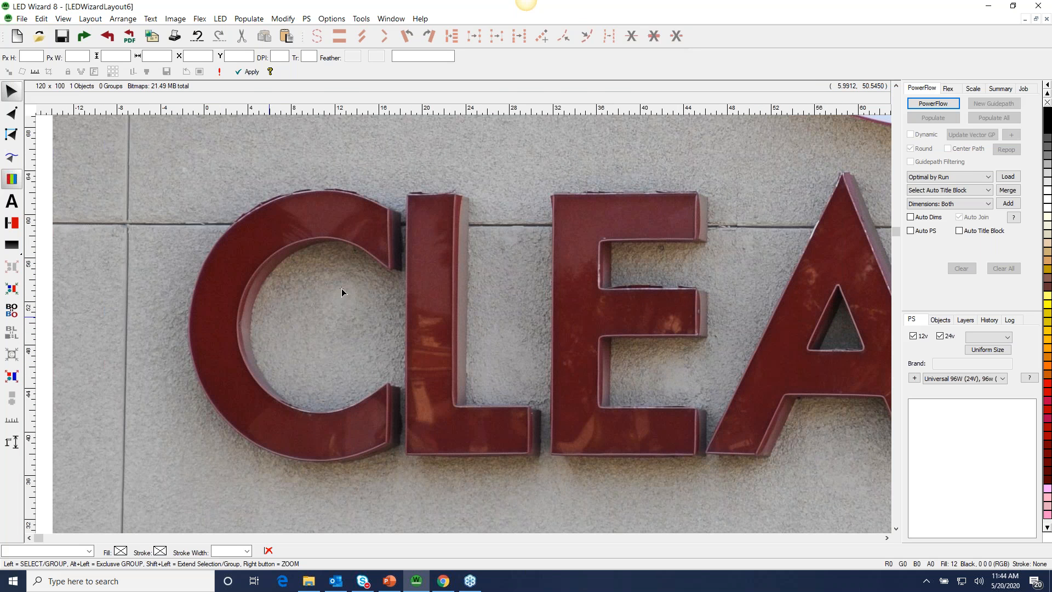
pyautogui.click(362, 18)
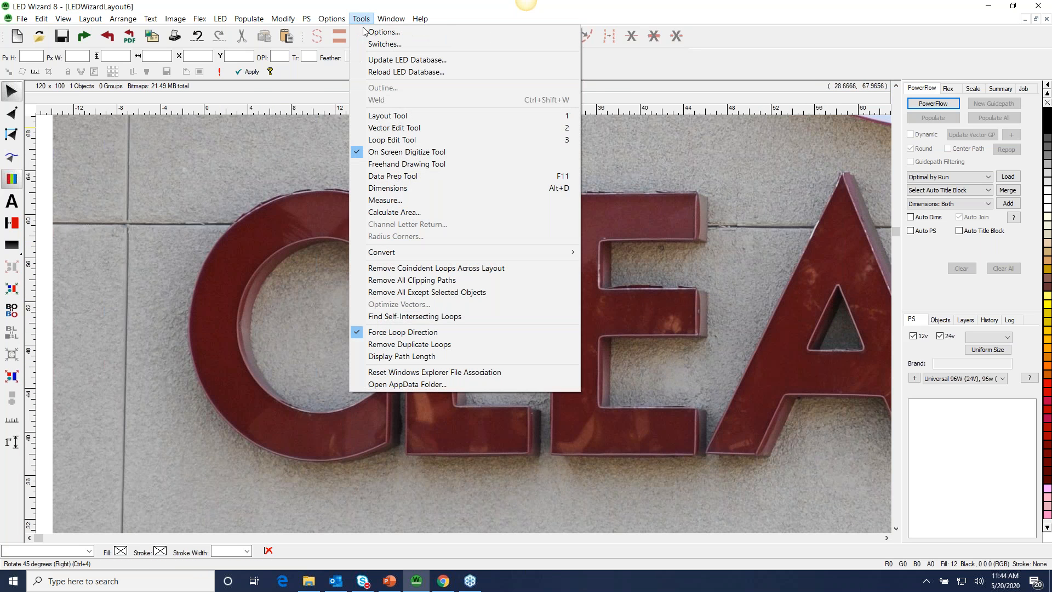
pyautogui.click(446, 164)
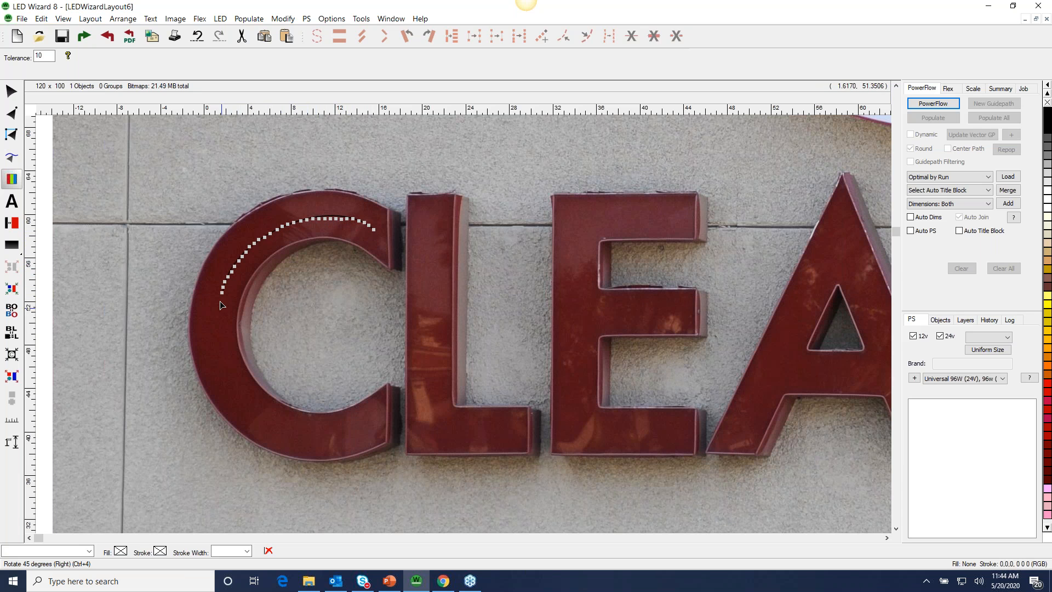
pyautogui.moveTo(219, 343)
pyautogui.mouseDown()
pyautogui.moveTo(226, 387)
pyautogui.moveTo(253, 415)
pyautogui.moveTo(283, 431)
pyautogui.moveTo(371, 427)
pyautogui.mouseUp()
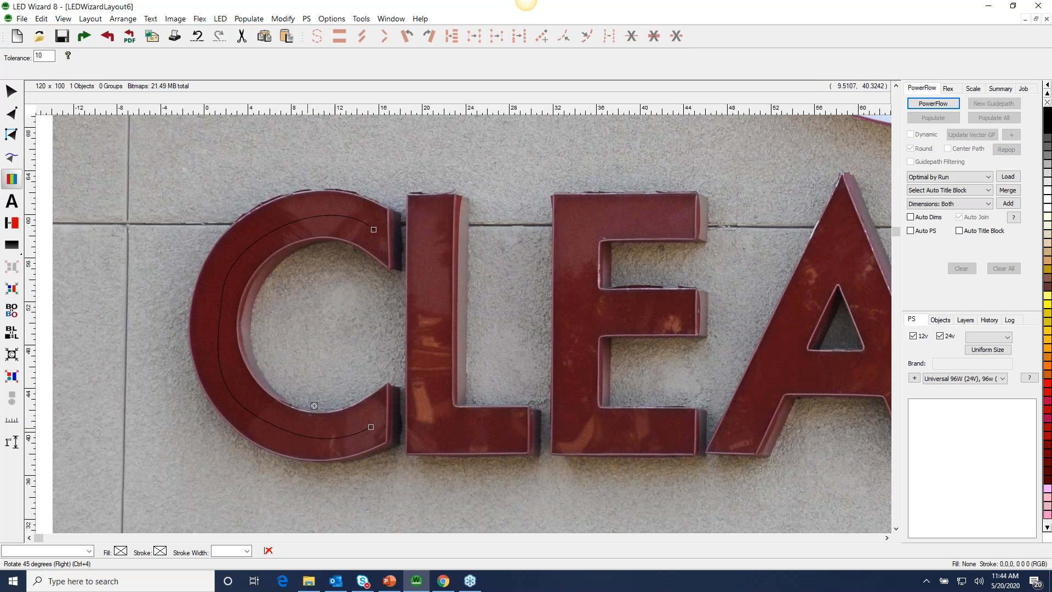
# Edit the C path's upper-left node, its handles and the lower-left node so the curve follows the middle of the stroke.
pyautogui.click(11, 113)
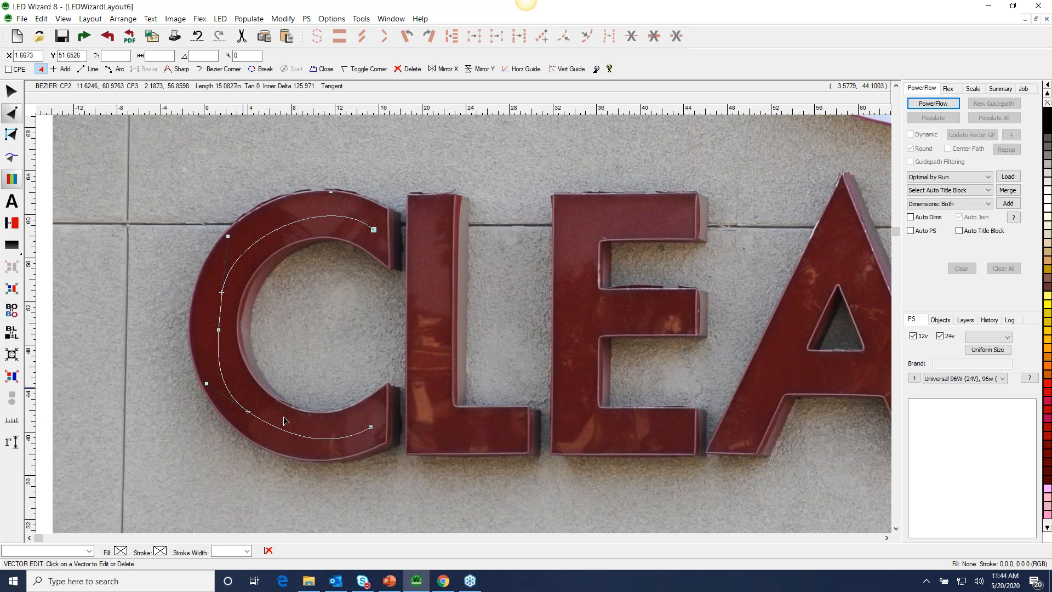
pyautogui.moveTo(221, 294); pyautogui.dragTo(219, 291)
pyautogui.moveTo(225, 234); pyautogui.dragTo(231, 222)
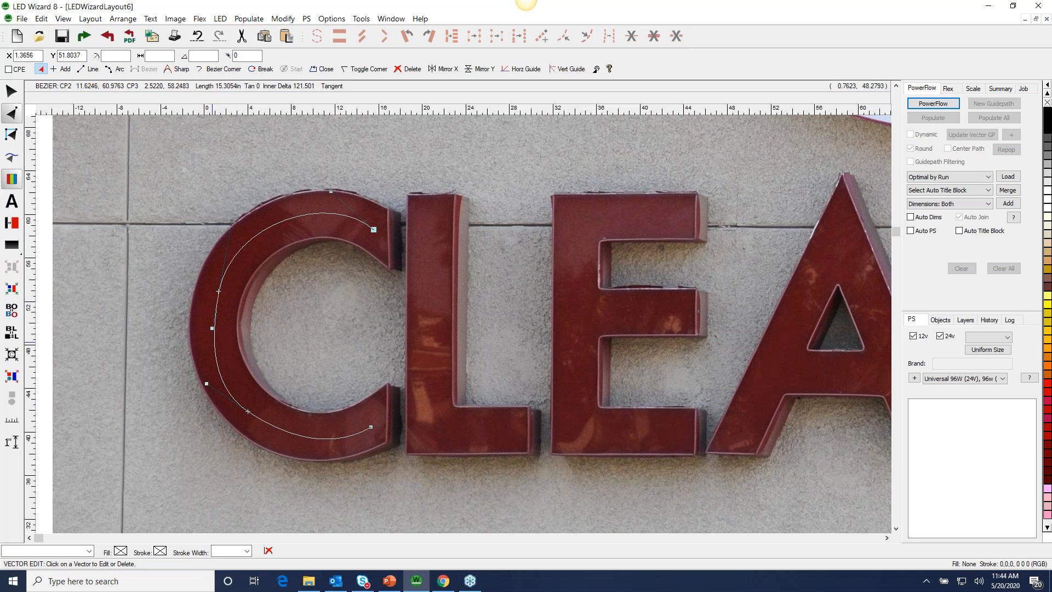
pyautogui.moveTo(217, 291); pyautogui.dragTo(215, 297)
pyautogui.moveTo(208, 334); pyautogui.dragTo(209, 361)
pyautogui.moveTo(248, 411); pyautogui.dragTo(256, 413)
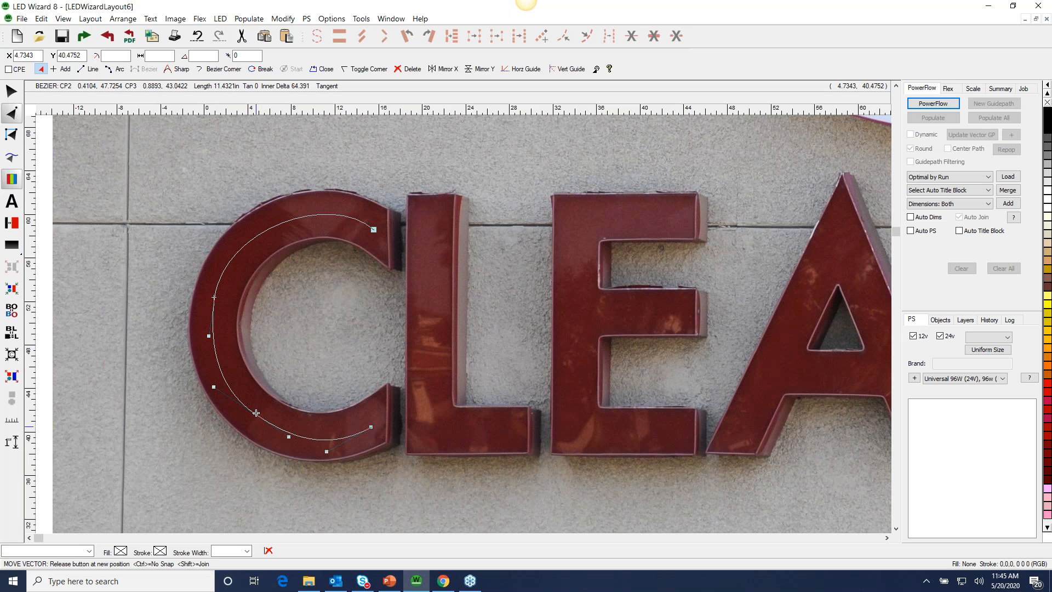
# Refine the C path's two end points, top handle and lower-left curve, placing the start at about X 16.05, Y 57.29, and finish vector editing.
pyautogui.moveTo(371, 427); pyautogui.dragTo(382, 419)
pyautogui.moveTo(373, 229); pyautogui.dragTo(378, 232)
pyautogui.moveTo(328, 193)
pyautogui.mouseDown()
pyautogui.moveTo(307, 167)
pyautogui.moveTo(323, 184)
pyautogui.moveTo(306, 185)
pyautogui.moveTo(406, 331)
pyautogui.moveTo(283, 218)
pyautogui.moveTo(329, 187)
pyautogui.mouseUp()
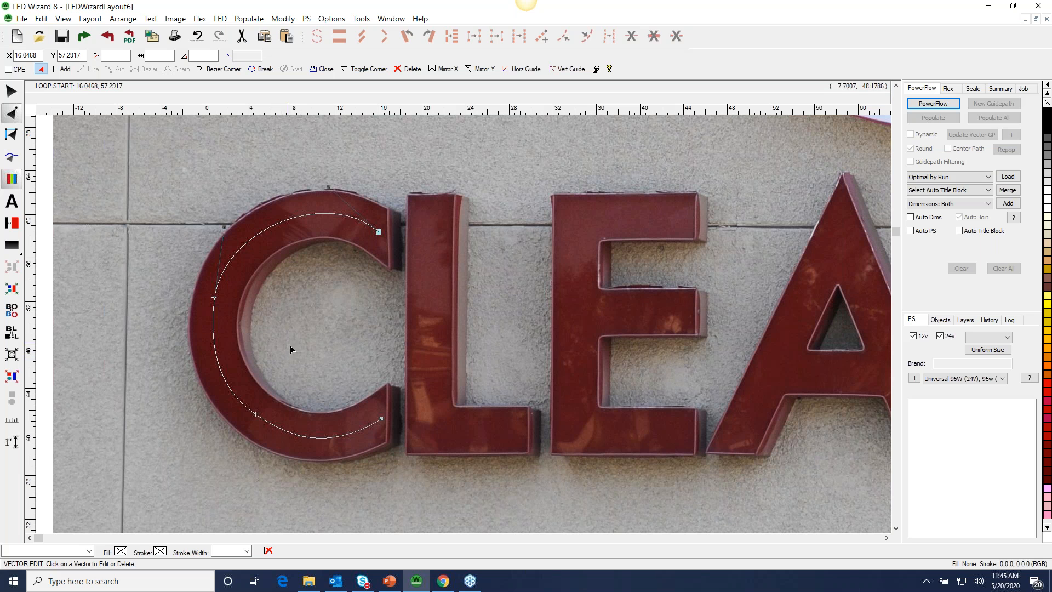
pyautogui.click(273, 427)
pyautogui.moveTo(289, 433); pyautogui.dragTo(252, 414)
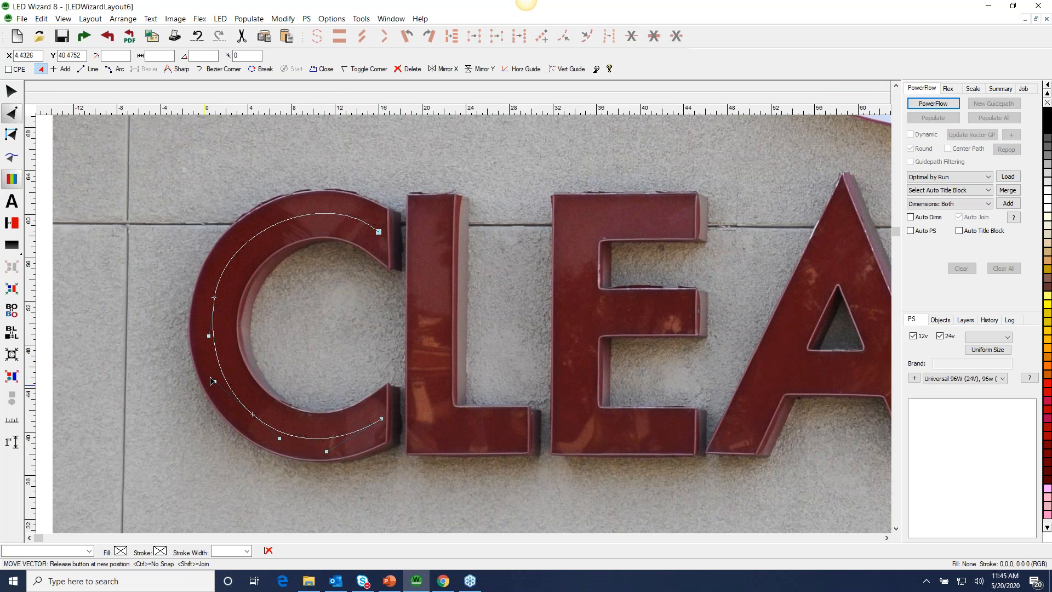
pyautogui.moveTo(215, 381)
pyautogui.mouseDown()
pyautogui.moveTo(211, 391)
pyautogui.moveTo(250, 404)
pyautogui.moveTo(192, 329)
pyautogui.moveTo(215, 390)
pyautogui.mouseUp()
pyautogui.click(11, 90)
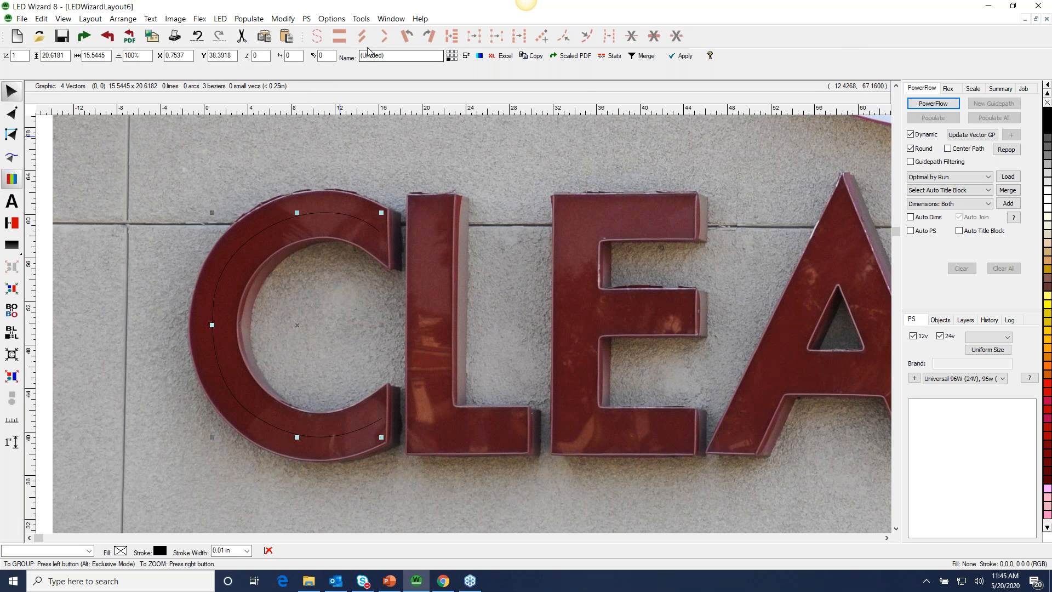
# Draw a freehand centre path down the L's stem and along its foot.
pyautogui.click(362, 18)
pyautogui.click(417, 164)
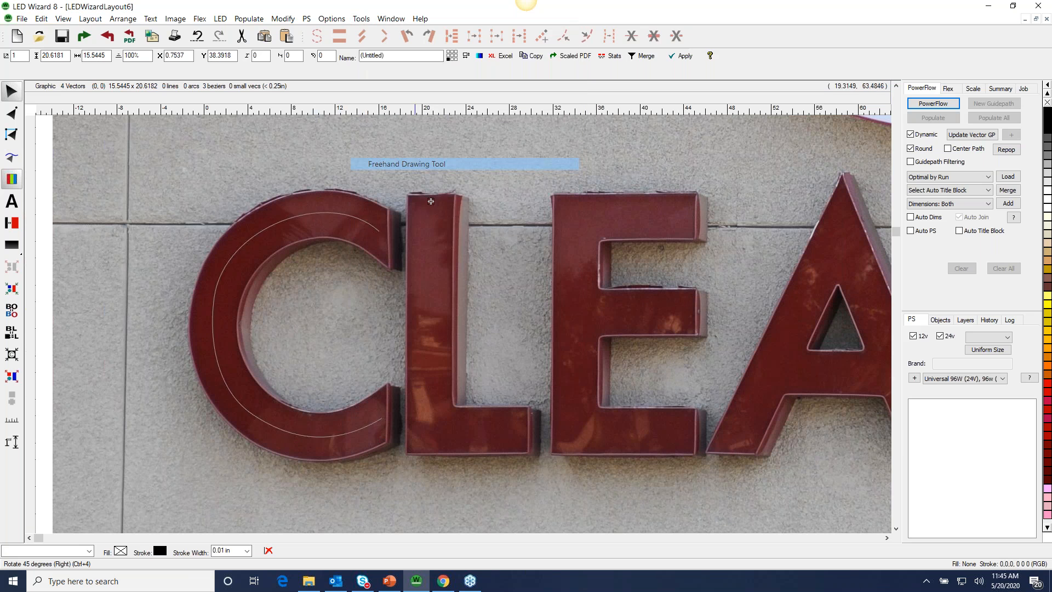
pyautogui.moveTo(430, 208); pyautogui.dragTo(429, 433)
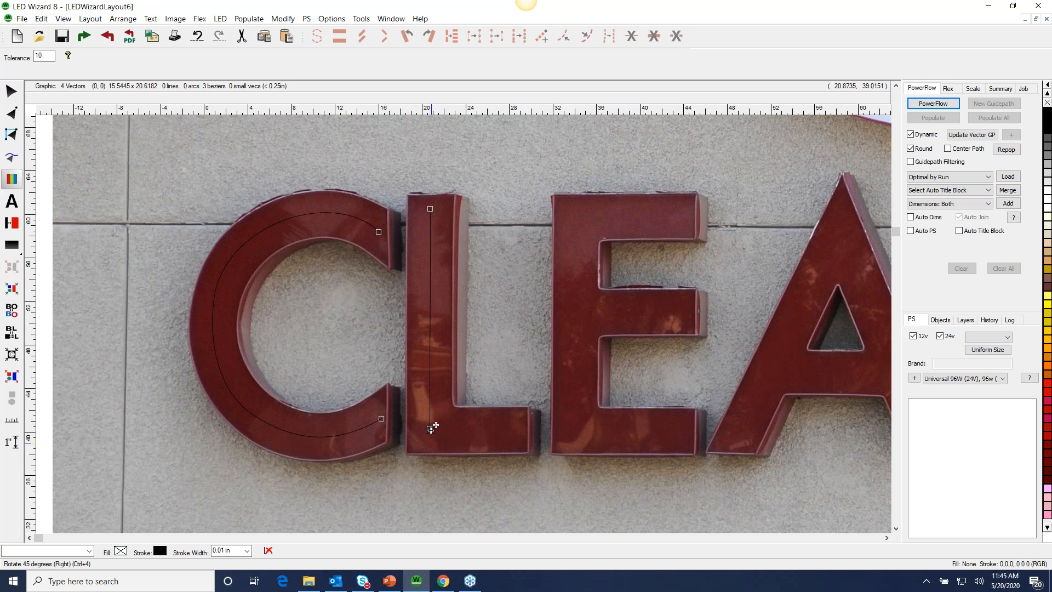
pyautogui.moveTo(431, 430); pyautogui.dragTo(515, 429)
# Draw a connected centre path along the first E's top arm, stem and bottom arm, plus a separate line through its middle arm.
pyautogui.moveTo(686, 217); pyautogui.dragTo(577, 218)
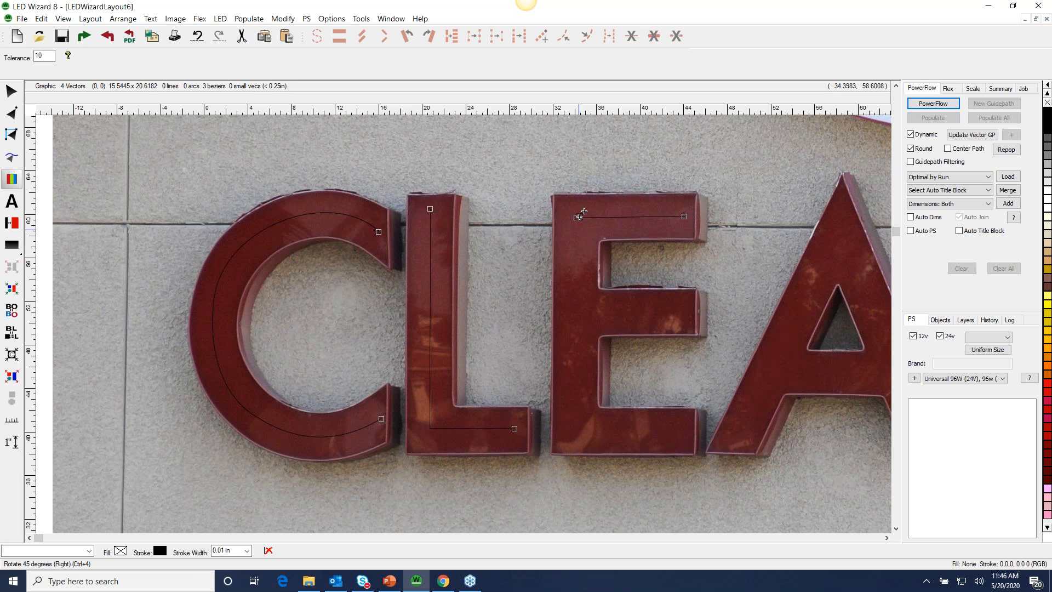
pyautogui.moveTo(576, 217)
pyautogui.mouseDown()
pyautogui.moveTo(576, 437)
pyautogui.moveTo(695, 439)
pyautogui.moveTo(685, 440)
pyautogui.mouseUp()
pyautogui.moveTo(596, 312); pyautogui.dragTo(684, 311)
# Draw separate freehand centre lines along both legs and the crossbar of the A, undoing the misplaced first attempt.
pyautogui.rightClick(727, 376)
pyautogui.click(409, 423)
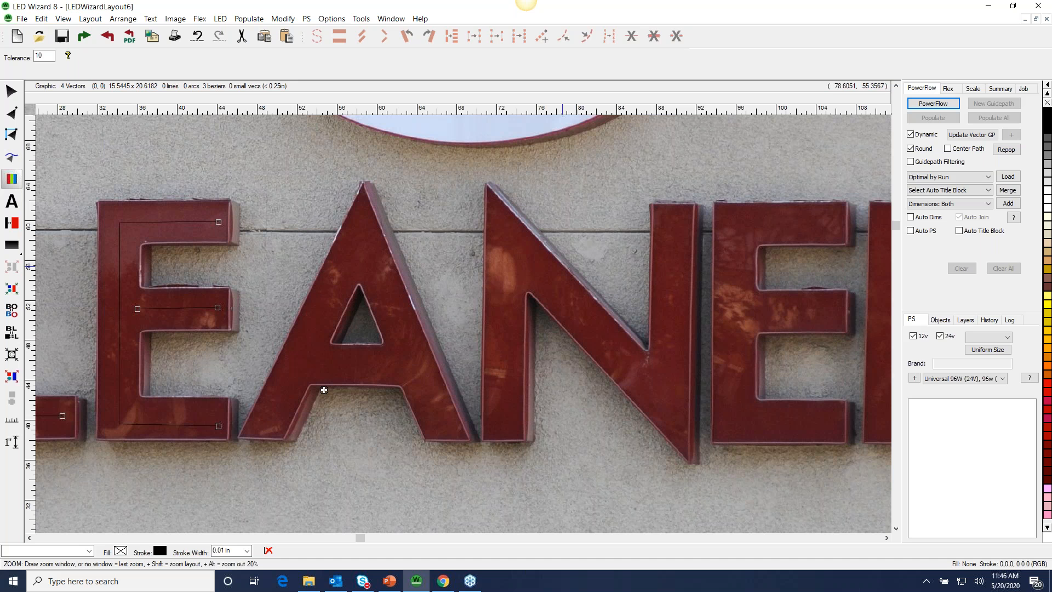
pyautogui.moveTo(294, 375); pyautogui.dragTo(342, 315)
pyautogui.hotkey('ctrl', 'z')
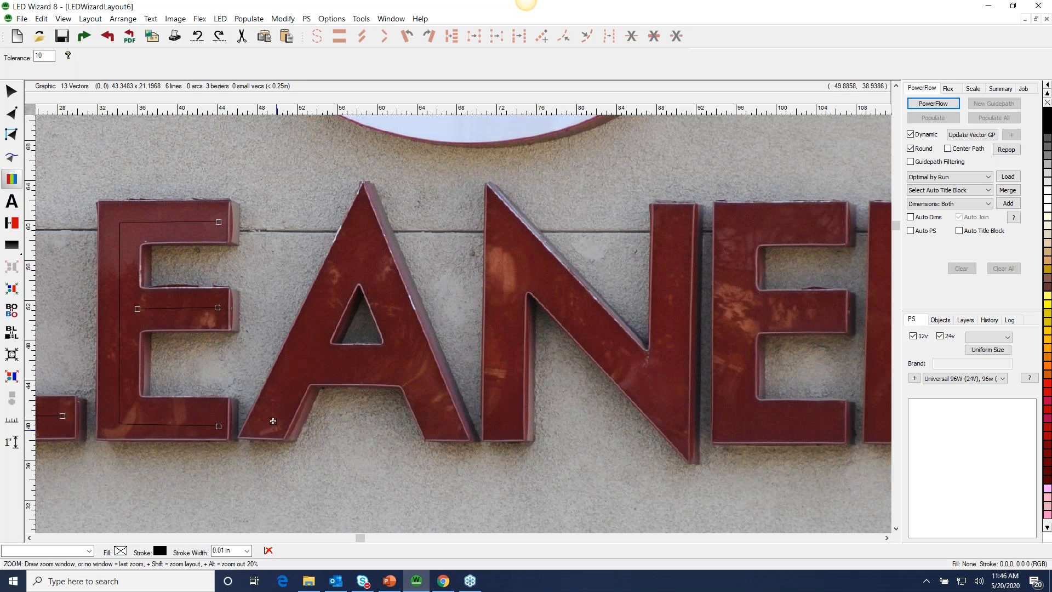
pyautogui.moveTo(268, 425); pyautogui.dragTo(360, 229)
pyautogui.click(366, 250)
pyautogui.click(445, 424)
pyautogui.moveTo(317, 366); pyautogui.dragTo(391, 365)
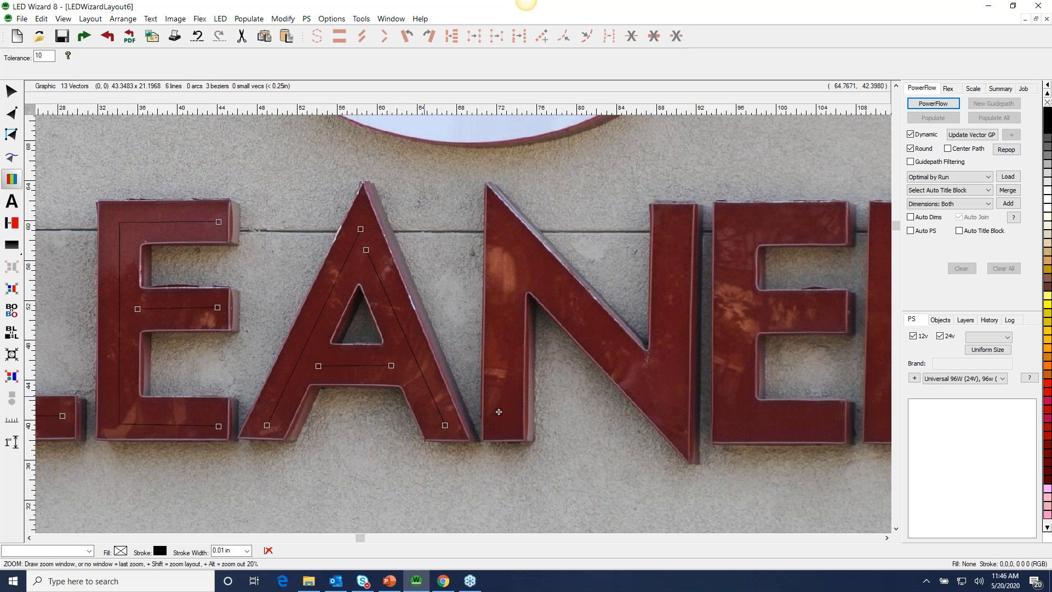
# Draw separate freehand centre lines through the N's left stem, diagonal and right stem.
pyautogui.moveTo(503, 426); pyautogui.dragTo(655, 391)
pyautogui.moveTo(675, 430); pyautogui.dragTo(676, 217)
# Draw a connected centre path along the second E's top arm, stem and bottom arm, plus a separate line through its middle arm.
pyautogui.moveTo(718, 389); pyautogui.dragTo(397, 400)
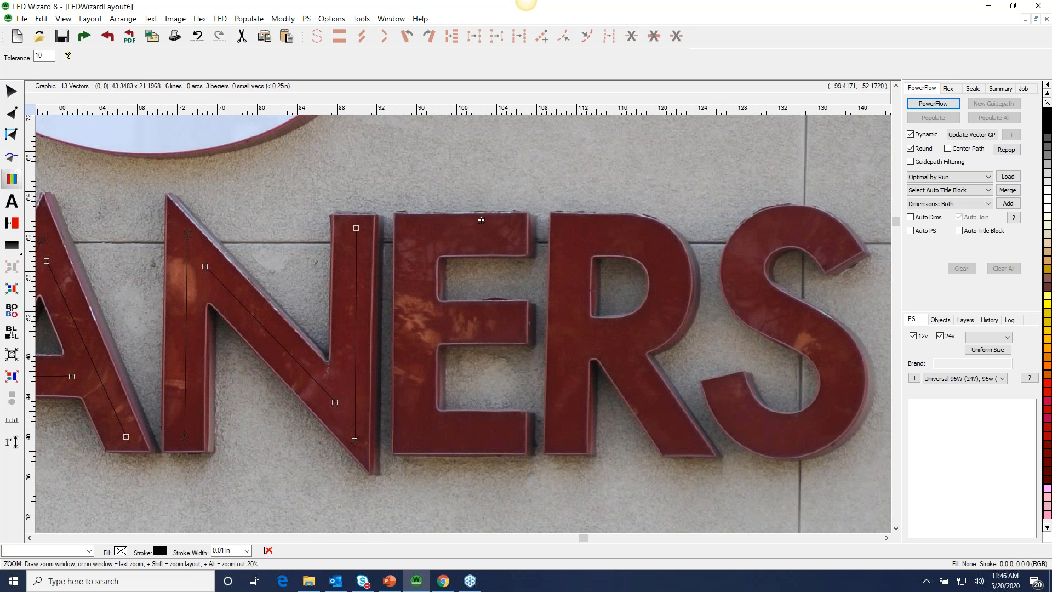
pyautogui.moveTo(514, 233); pyautogui.dragTo(513, 435)
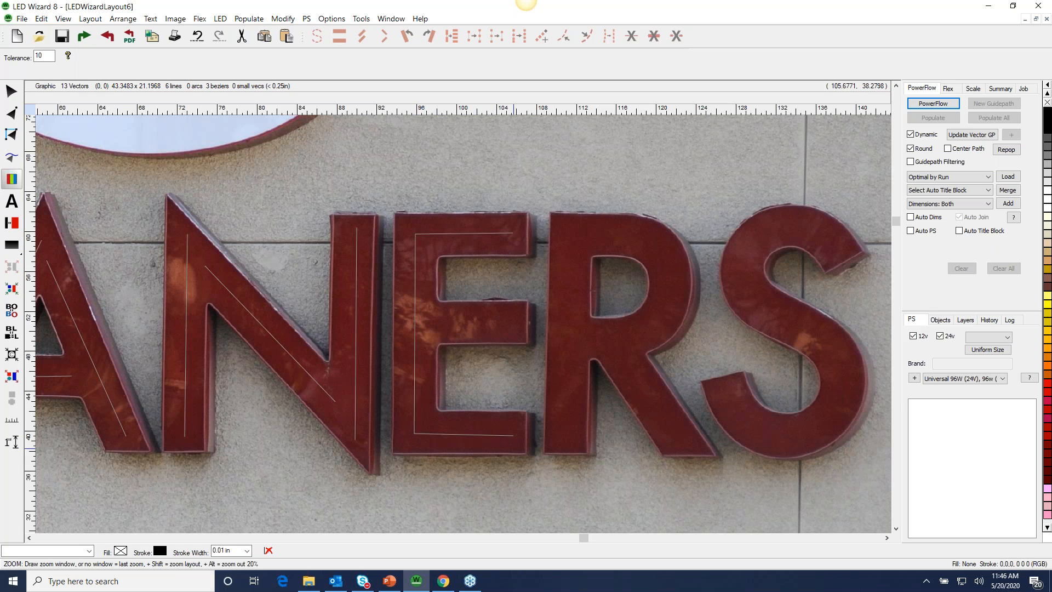
pyautogui.moveTo(430, 325); pyautogui.dragTo(515, 324)
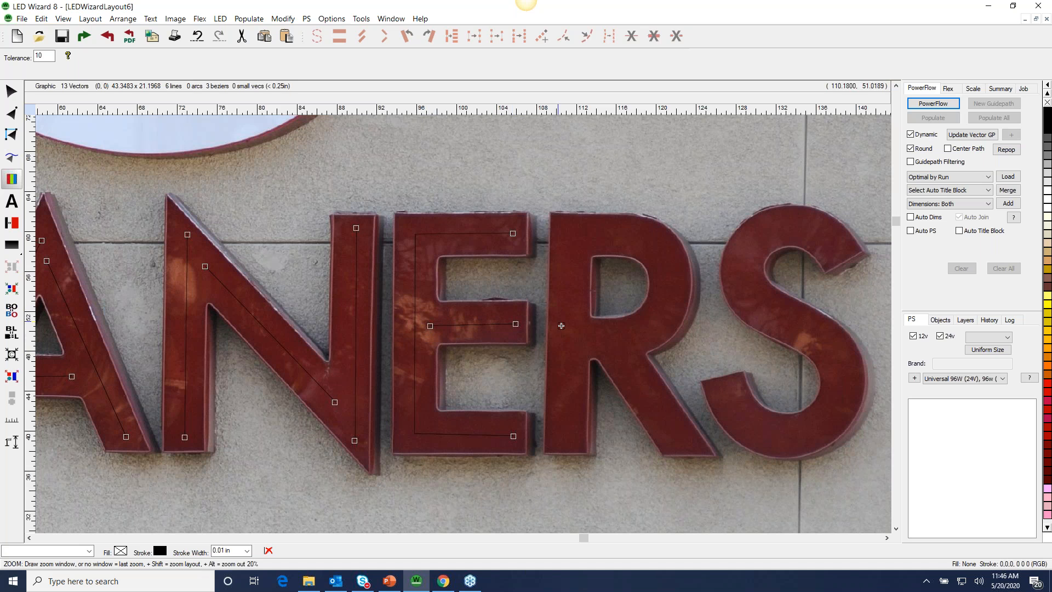
# Draw a freehand centre path up the R's stem and around its bowl, plus a separate line down its leg.
pyautogui.moveTo(561, 442)
pyautogui.mouseDown()
pyautogui.moveTo(604, 273)
pyautogui.moveTo(569, 225)
pyautogui.moveTo(651, 237)
pyautogui.moveTo(633, 238)
pyautogui.moveTo(670, 278)
pyautogui.moveTo(665, 326)
pyautogui.moveTo(590, 347)
pyautogui.mouseUp()
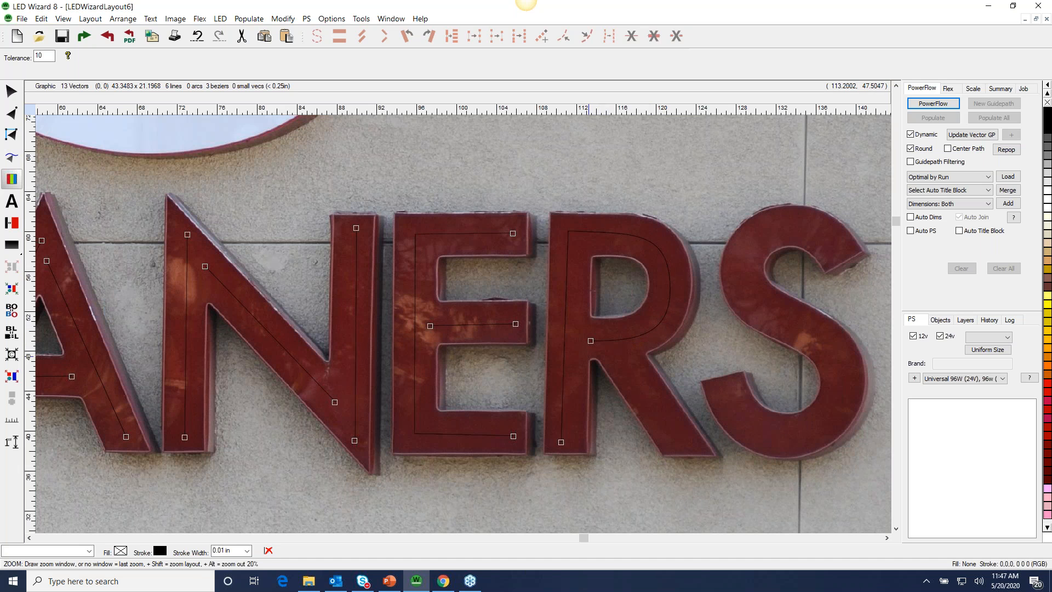
pyautogui.click(619, 361)
pyautogui.moveTo(647, 406); pyautogui.dragTo(683, 443)
# Draw a freehand centre path along the S and adjust its curve nodes and handles to follow the middle of the stroke.
pyautogui.click(836, 246)
pyautogui.moveTo(776, 225)
pyautogui.mouseDown()
pyautogui.moveTo(754, 246)
pyautogui.moveTo(751, 282)
pyautogui.moveTo(783, 323)
pyautogui.moveTo(820, 338)
pyautogui.moveTo(844, 393)
pyautogui.moveTo(800, 444)
pyautogui.moveTo(781, 446)
pyautogui.moveTo(736, 423)
pyautogui.moveTo(726, 400)
pyautogui.mouseUp()
pyautogui.click(11, 113)
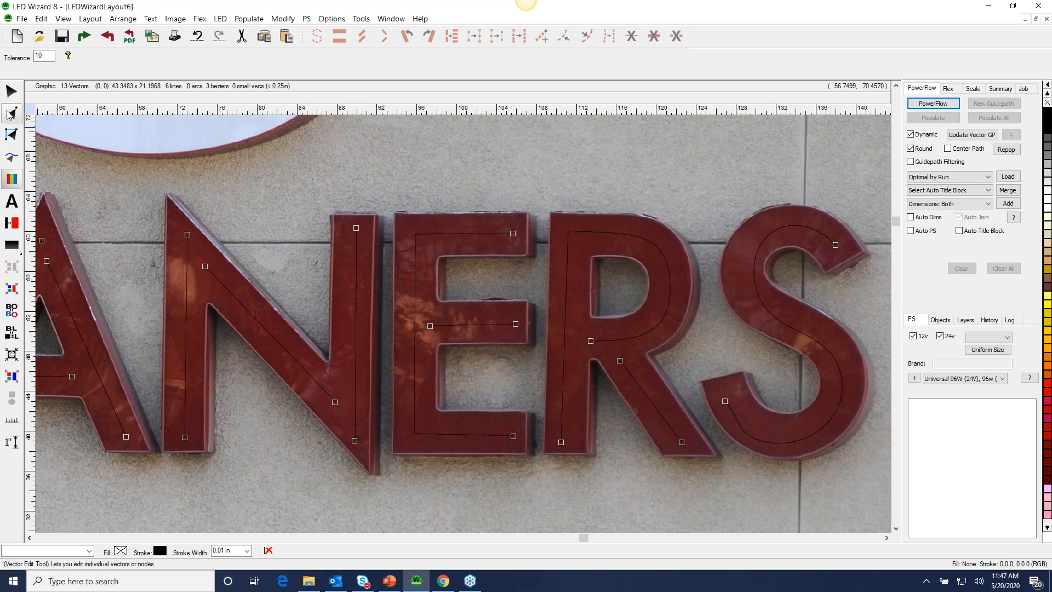
pyautogui.click(757, 298)
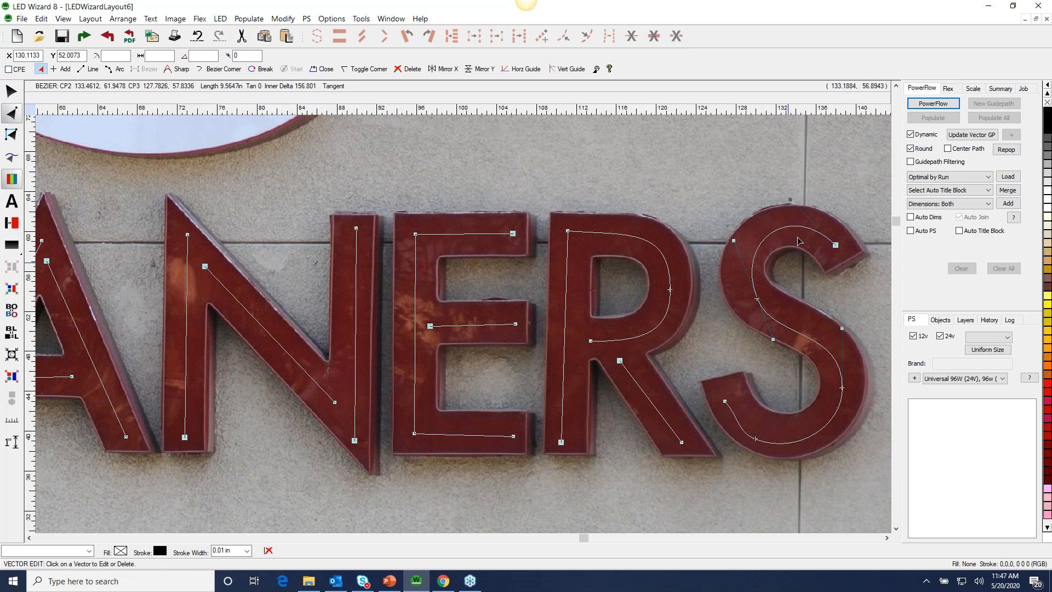
pyautogui.moveTo(732, 241); pyautogui.dragTo(722, 239)
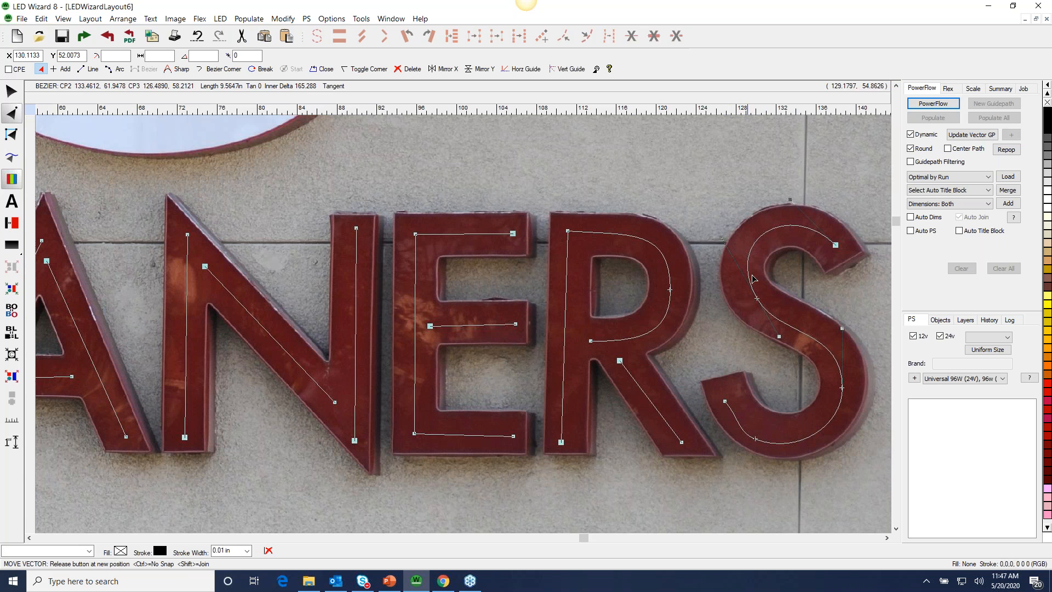
pyautogui.moveTo(758, 299); pyautogui.dragTo(756, 299)
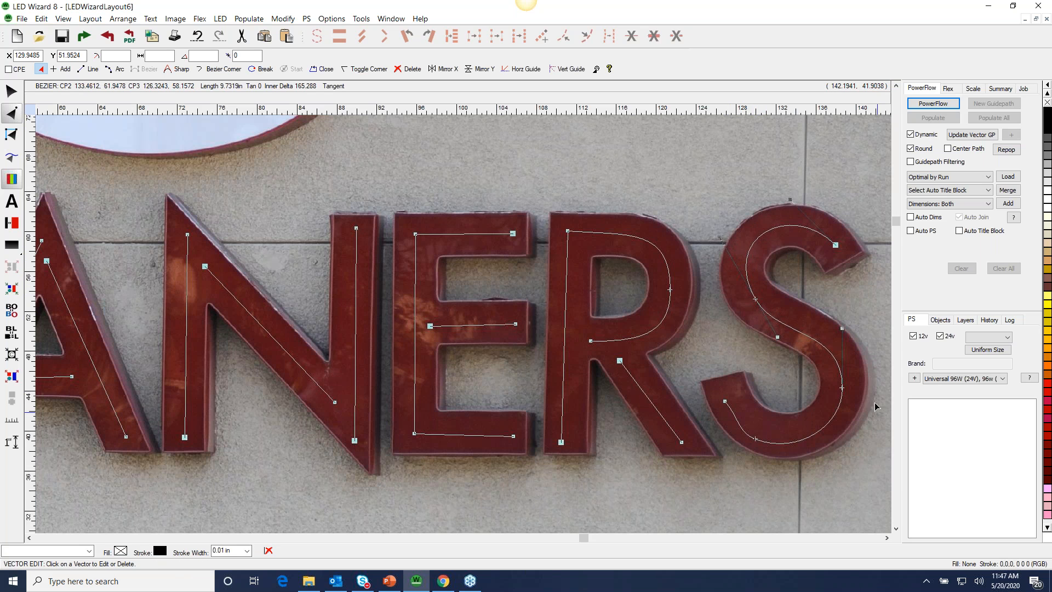
pyautogui.moveTo(844, 389); pyautogui.dragTo(848, 385)
pyautogui.moveTo(757, 438); pyautogui.dragTo(766, 433)
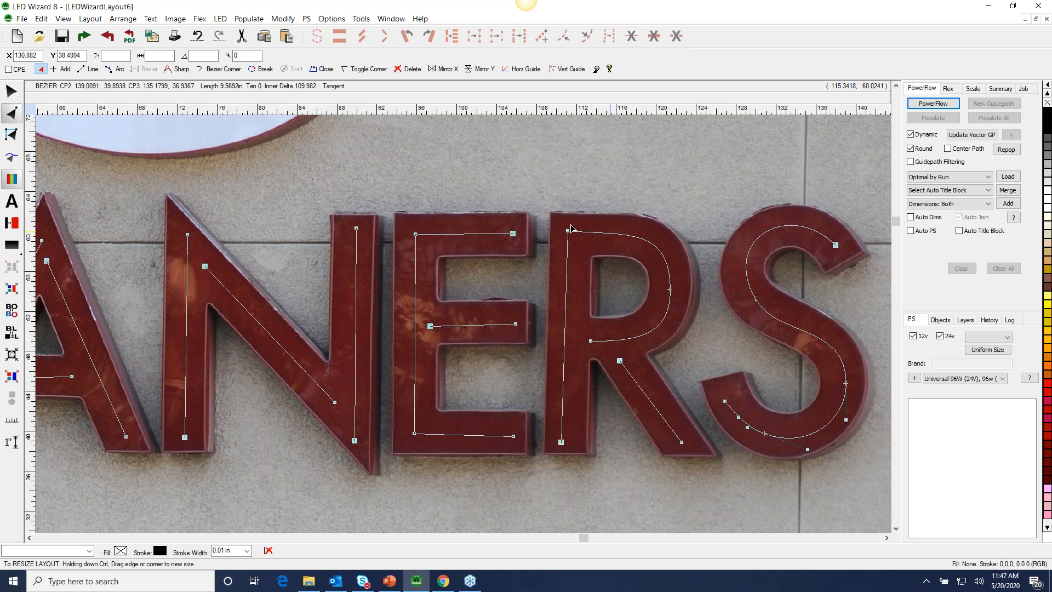
# Move the R's stem line and reposition its upper corner node within the stroke.
pyautogui.moveTo(565, 269); pyautogui.dragTo(564, 235)
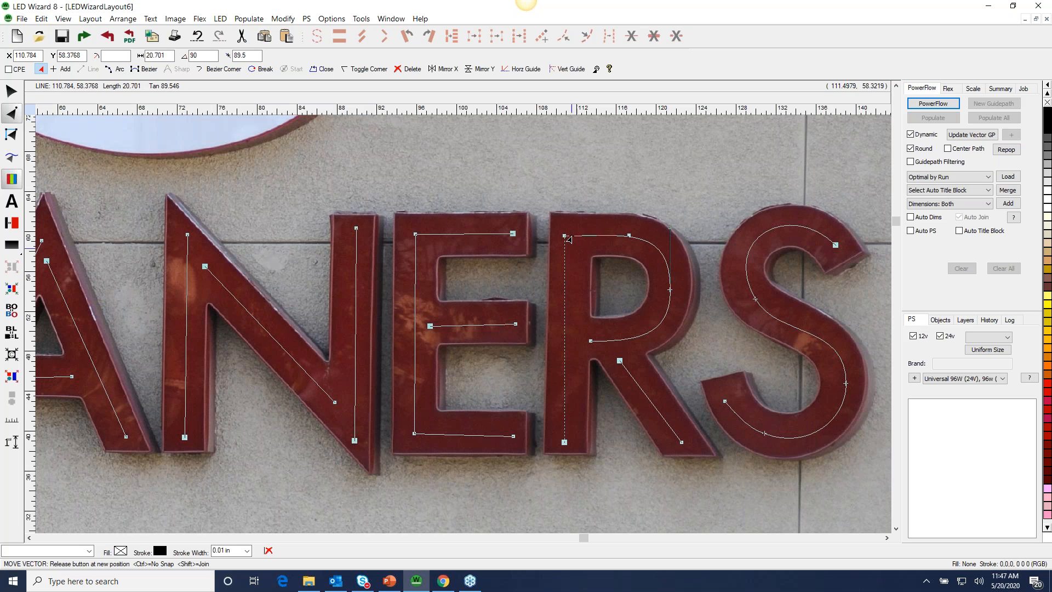
pyautogui.moveTo(565, 236); pyautogui.dragTo(564, 235)
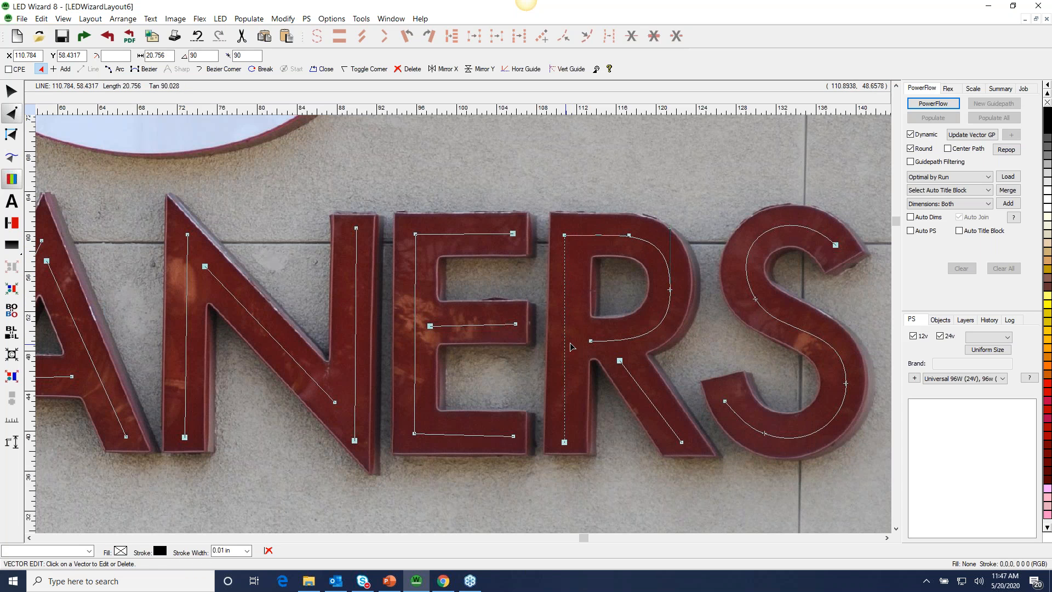
pyautogui.moveTo(564, 237); pyautogui.dragTo(570, 235)
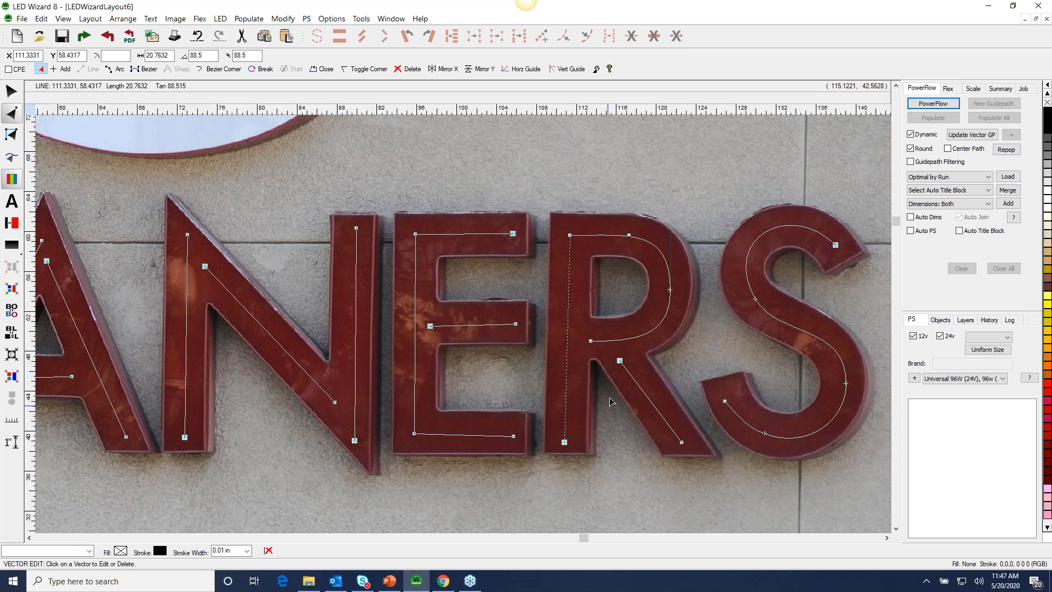
# Fade the sign photo behind the centre paths, trying 100% transparency and settling on 55%.
pyautogui.click(11, 92)
pyautogui.rightClick(467, 230)
pyautogui.click(470, 216)
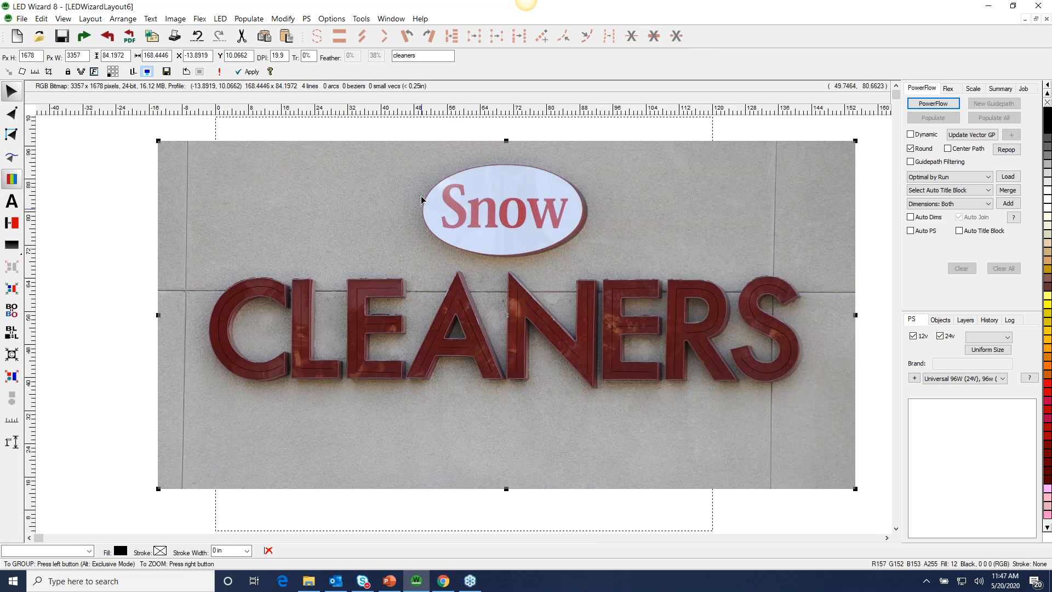
pyautogui.write('50')
pyautogui.press('Return')
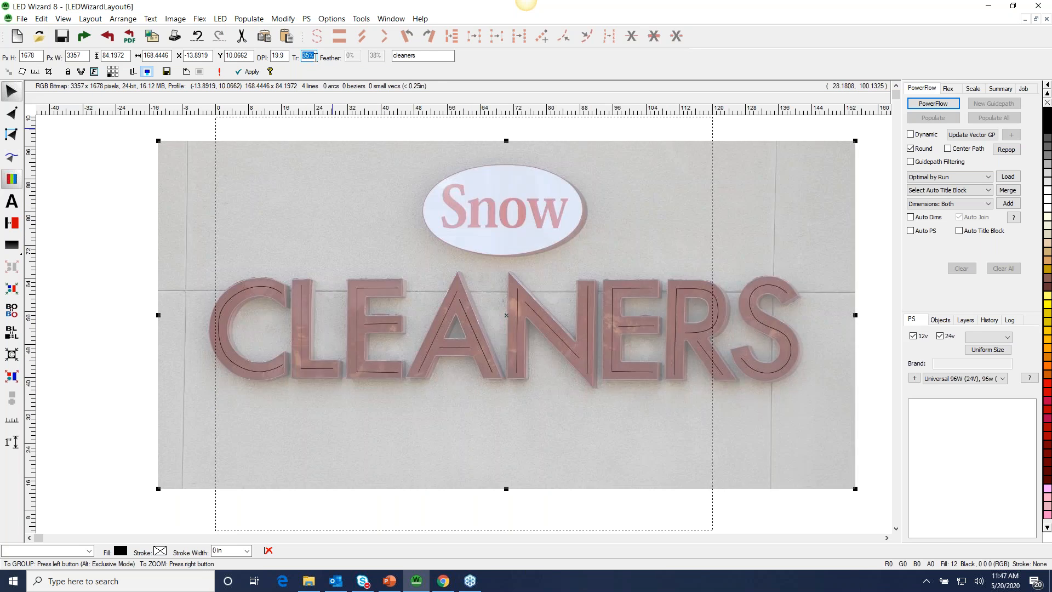
pyautogui.write('100')
pyautogui.press('Return')
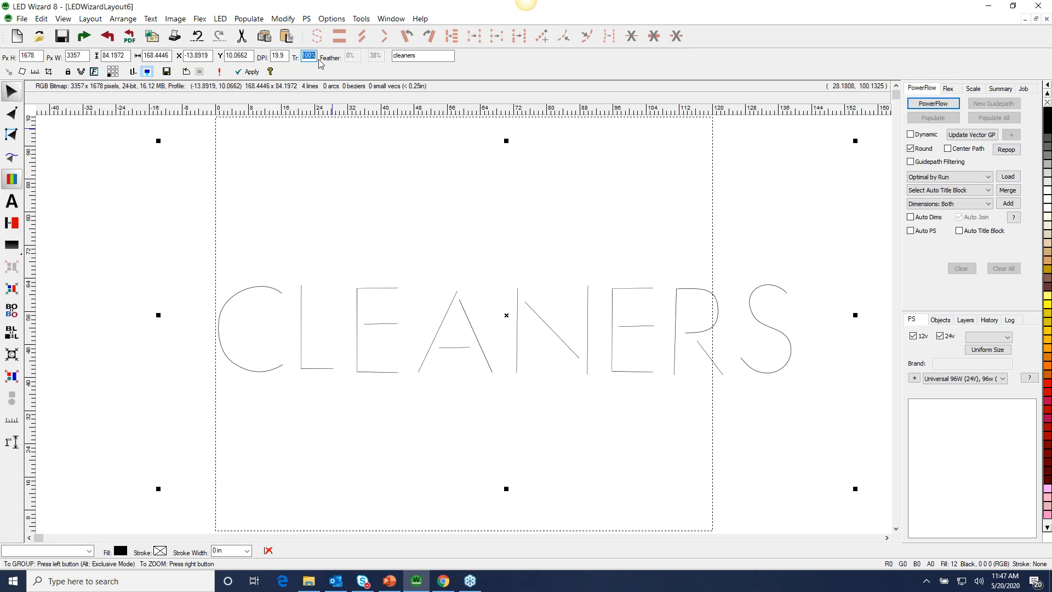
pyautogui.write('60')
pyautogui.press('Return')
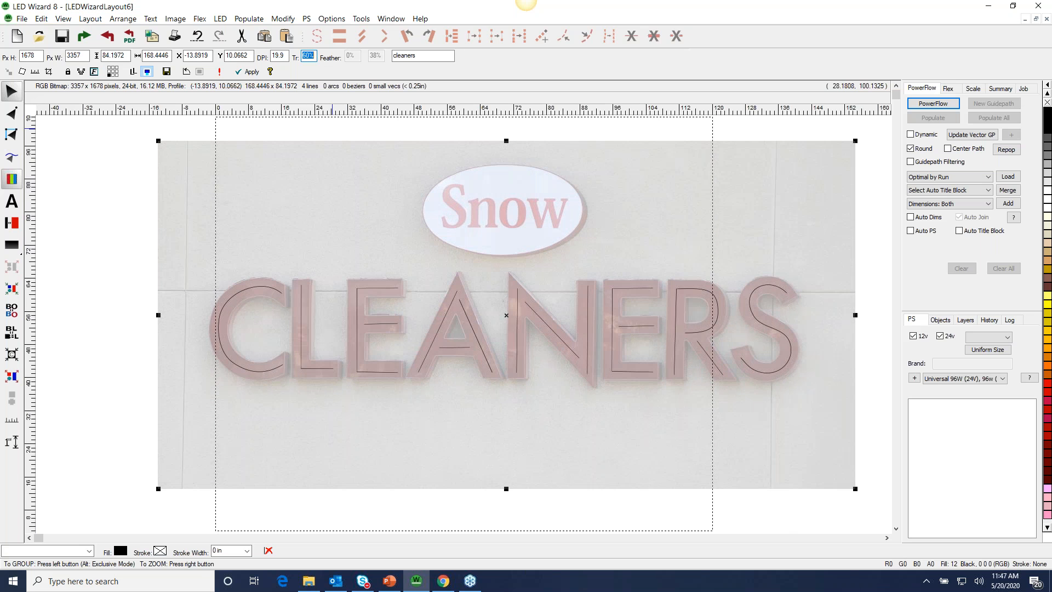
# Move the centre line in the first E's bottom arm slightly upward.
pyautogui.click(11, 113)
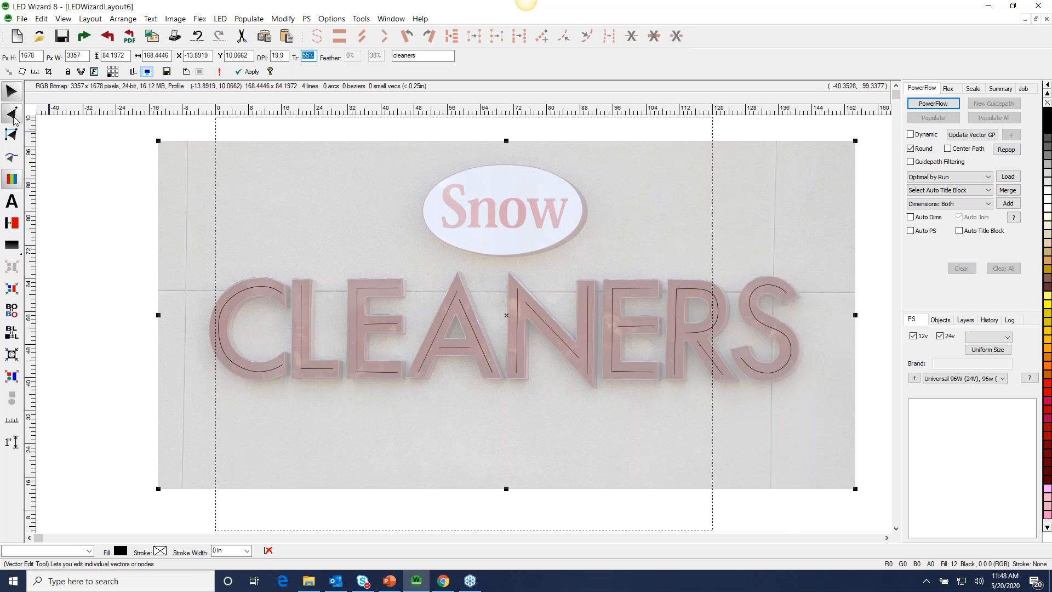
pyautogui.moveTo(199, 276); pyautogui.dragTo(449, 438)
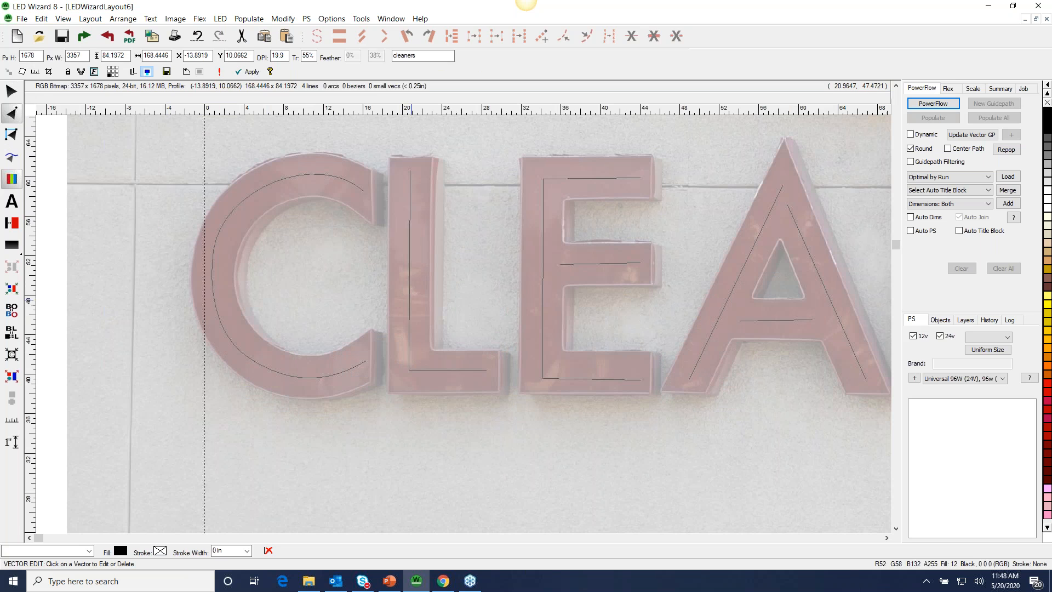
pyautogui.click(411, 288)
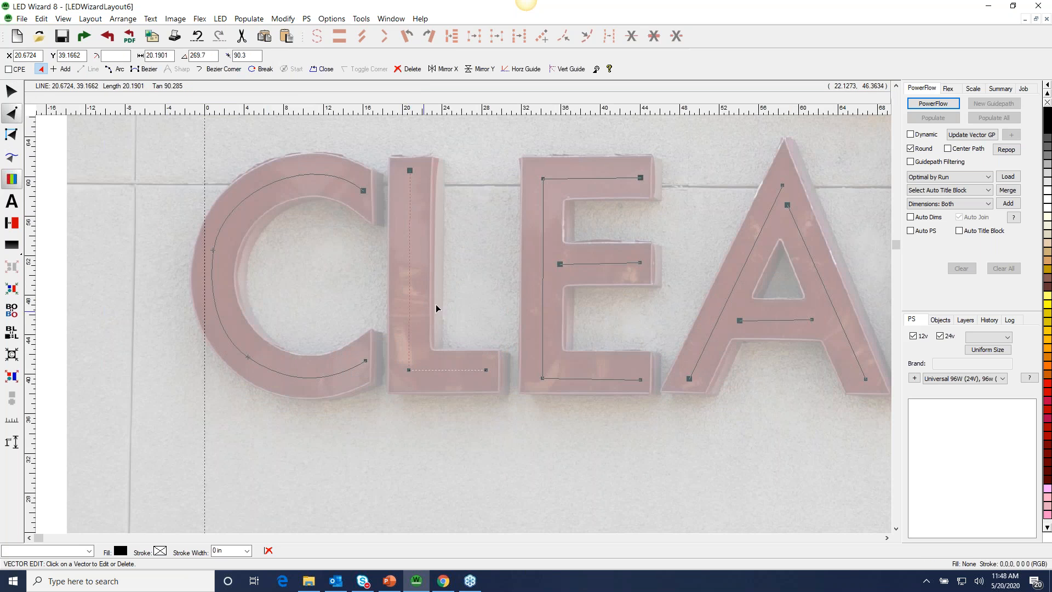
pyautogui.click(603, 379)
pyautogui.moveTo(592, 379); pyautogui.dragTo(593, 373)
pyautogui.press('z')
pyautogui.press('a')
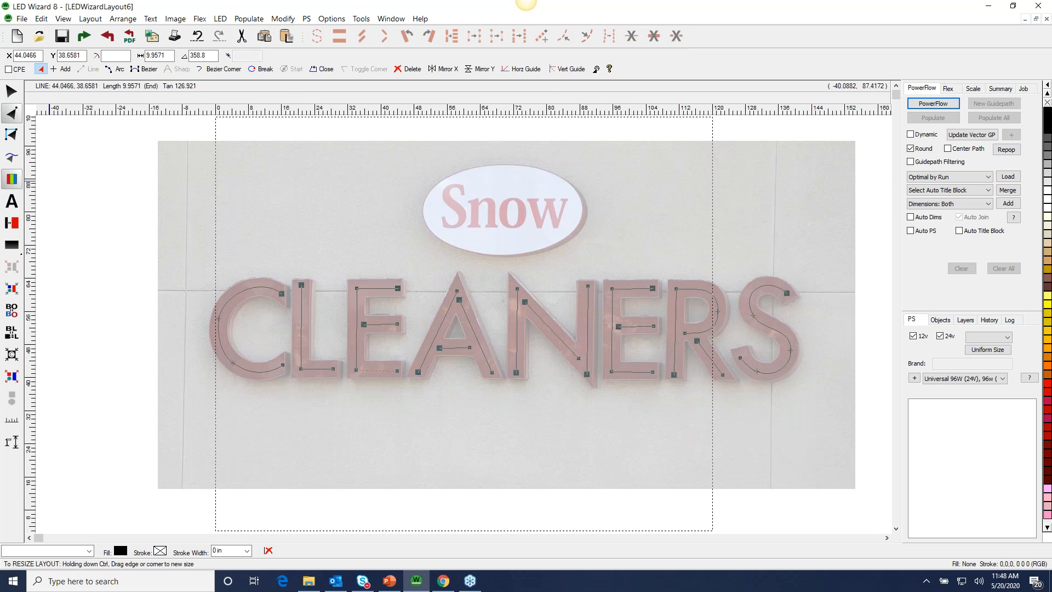
# Populate the CLEANERS centre paths with Principal LED Qwik Mod 2 PL-QM2-TW150-P modules using PowerFlow.
pyautogui.click(11, 93)
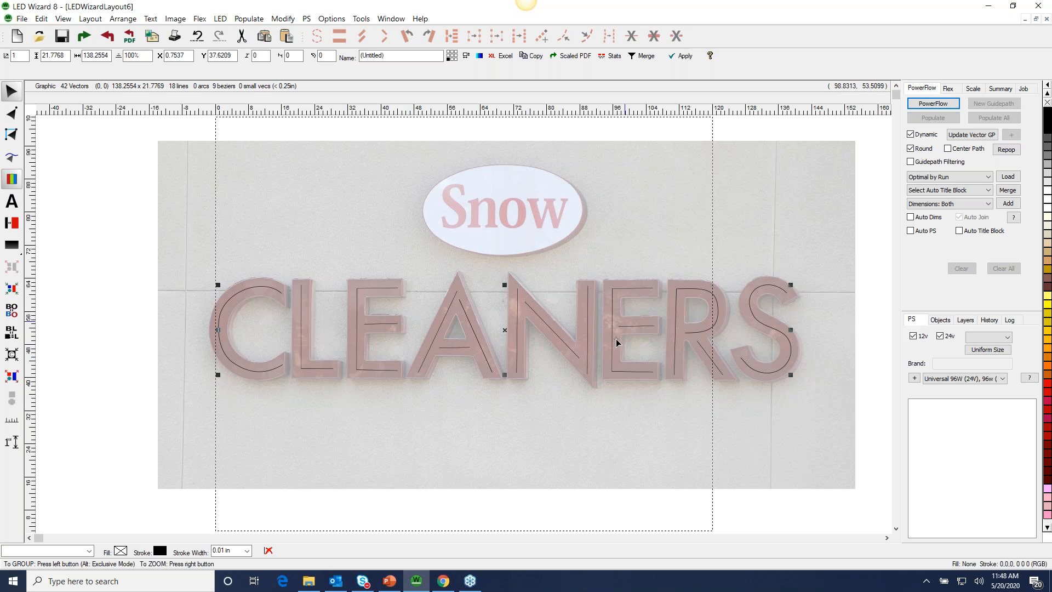
pyautogui.click(929, 105)
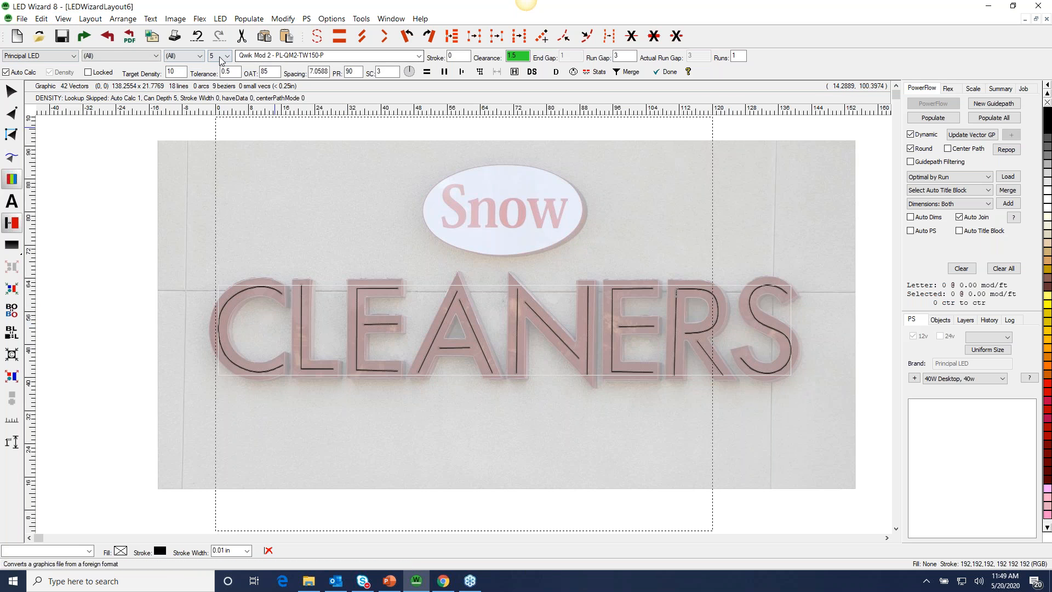
pyautogui.click(938, 123)
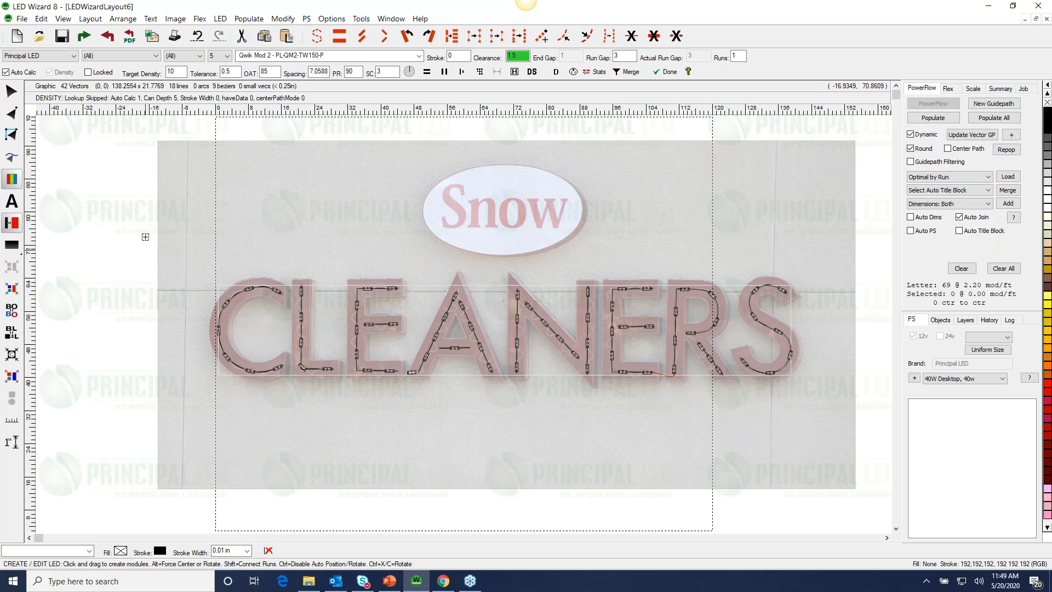
# Examine the LED module placement along the CLEANERS letters up close.
pyautogui.click(11, 91)
pyautogui.click(161, 330)
pyautogui.moveTo(212, 230); pyautogui.dragTo(563, 387)
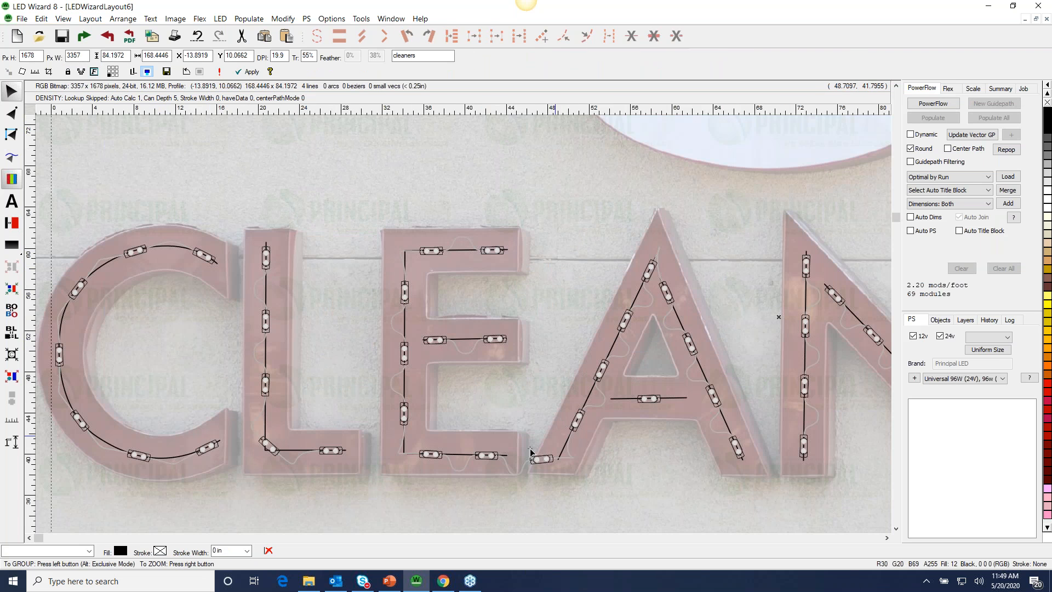
pyautogui.rightClick(567, 431)
pyautogui.moveTo(561, 236); pyautogui.dragTo(822, 410)
pyautogui.rightClick(792, 421)
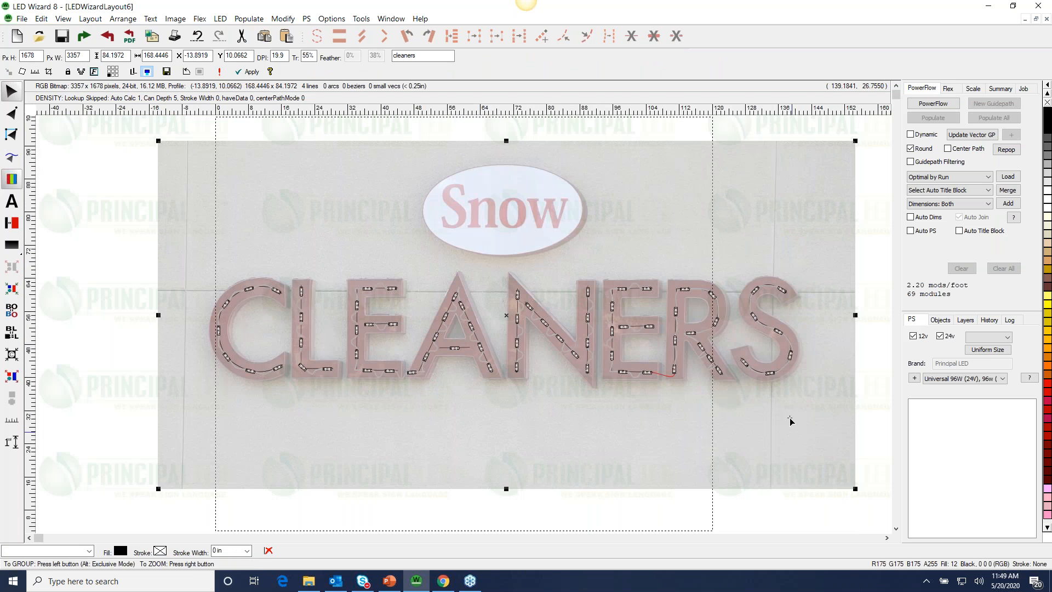
pyautogui.click(140, 395)
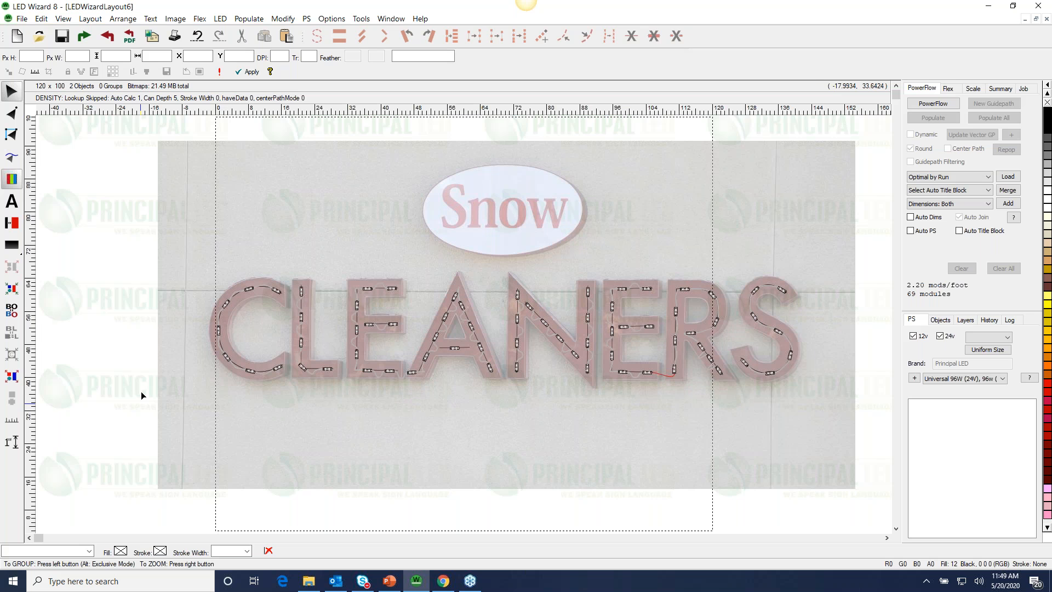
pyautogui.moveTo(206, 240); pyautogui.dragTo(462, 406)
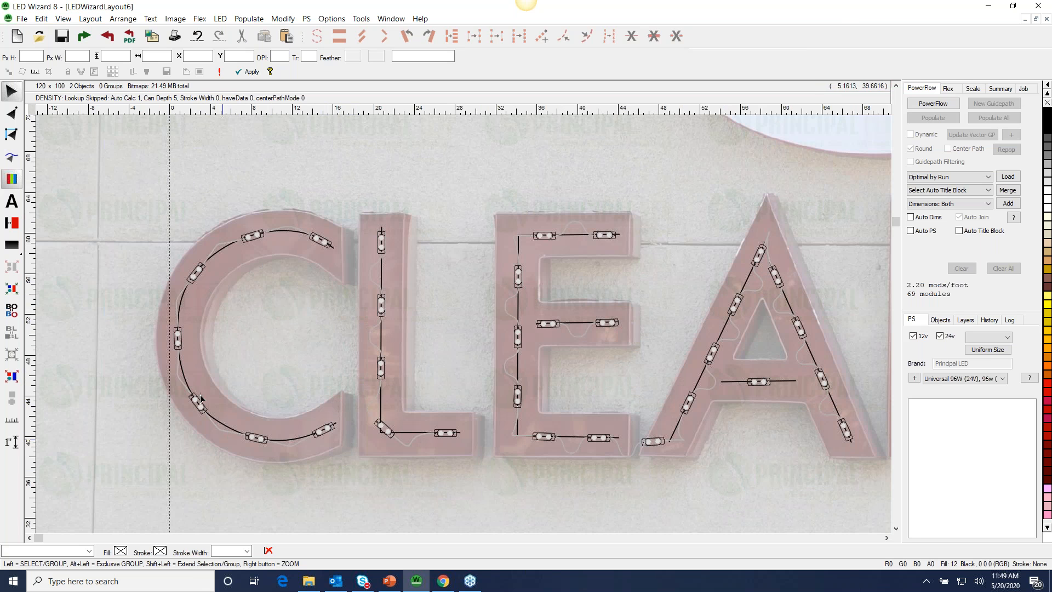
pyautogui.rightClick(329, 407)
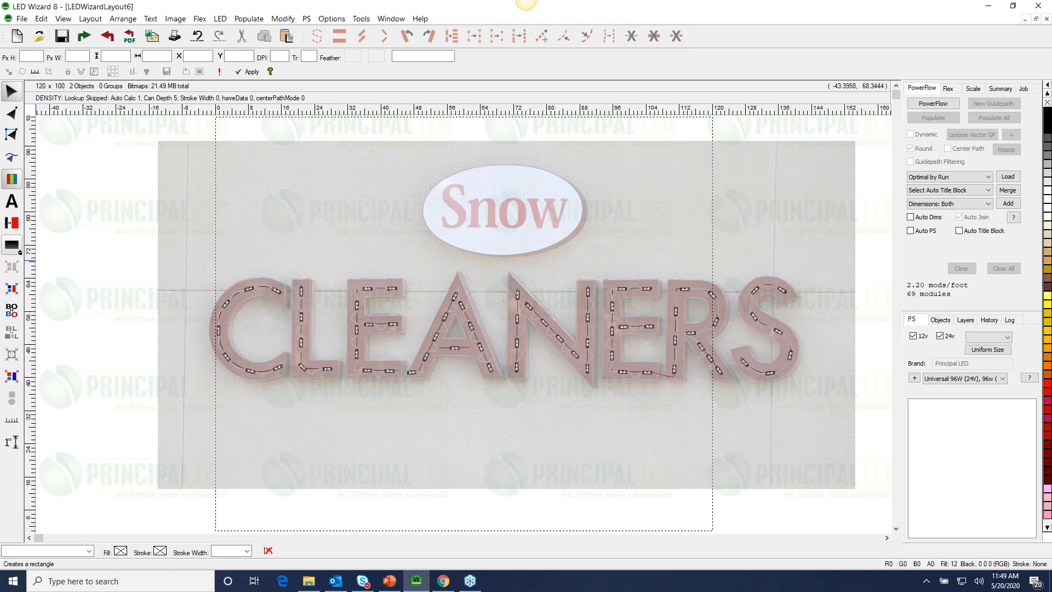
# Draw an ellipse about 43.4 by 25.4 in around the Snow oval and shift it over the photo's oval.
pyautogui.click(12, 245)
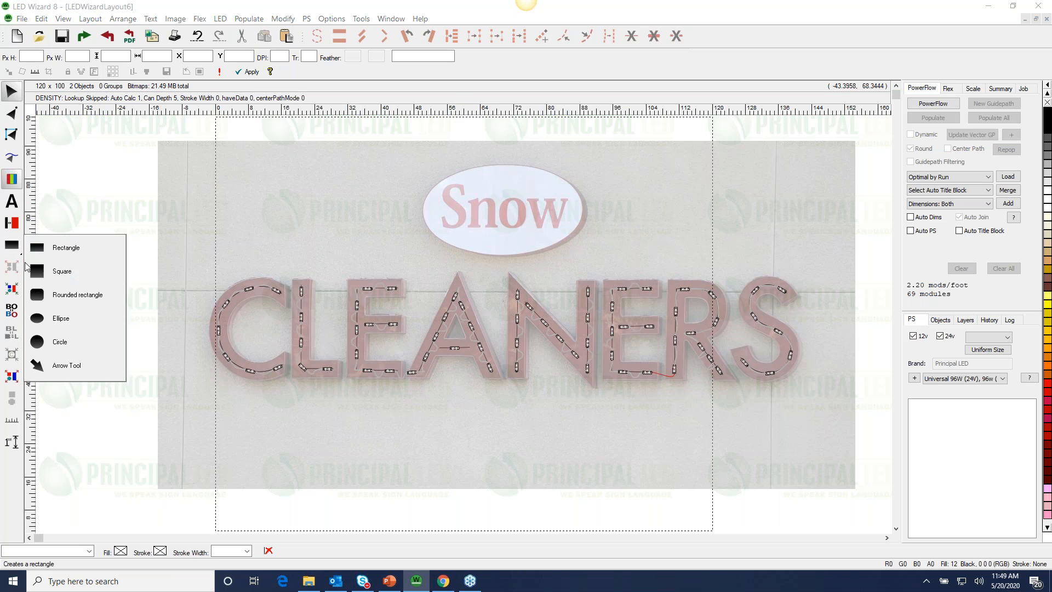
pyautogui.click(74, 319)
pyautogui.moveTo(406, 156); pyautogui.dragTo(478, 202)
pyautogui.moveTo(566, 247); pyautogui.dragTo(584, 259)
pyautogui.moveTo(494, 207); pyautogui.dragTo(511, 205)
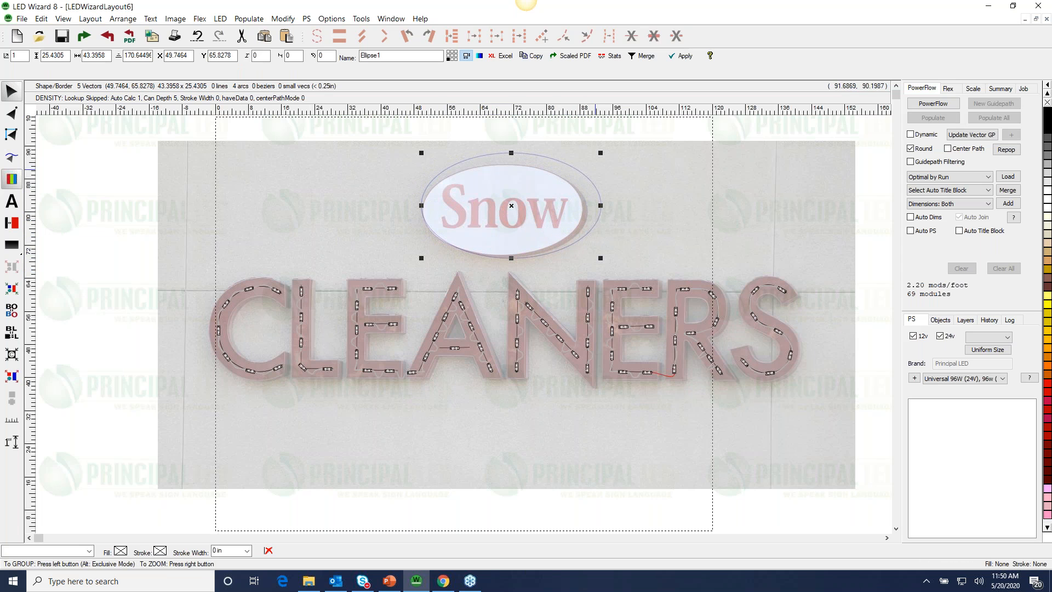
# Resize the ellipse to about 38.9 by 22.2 in and position it to match the edge of the Snow oval.
pyautogui.moveTo(600, 153); pyautogui.dragTo(584, 163)
pyautogui.moveTo(406, 144); pyautogui.dragTo(617, 284)
pyautogui.moveTo(440, 314)
pyautogui.mouseDown()
pyautogui.moveTo(445, 305)
pyautogui.moveTo(440, 313)
pyautogui.mouseUp()
pyautogui.moveTo(686, 170); pyautogui.dragTo(678, 175)
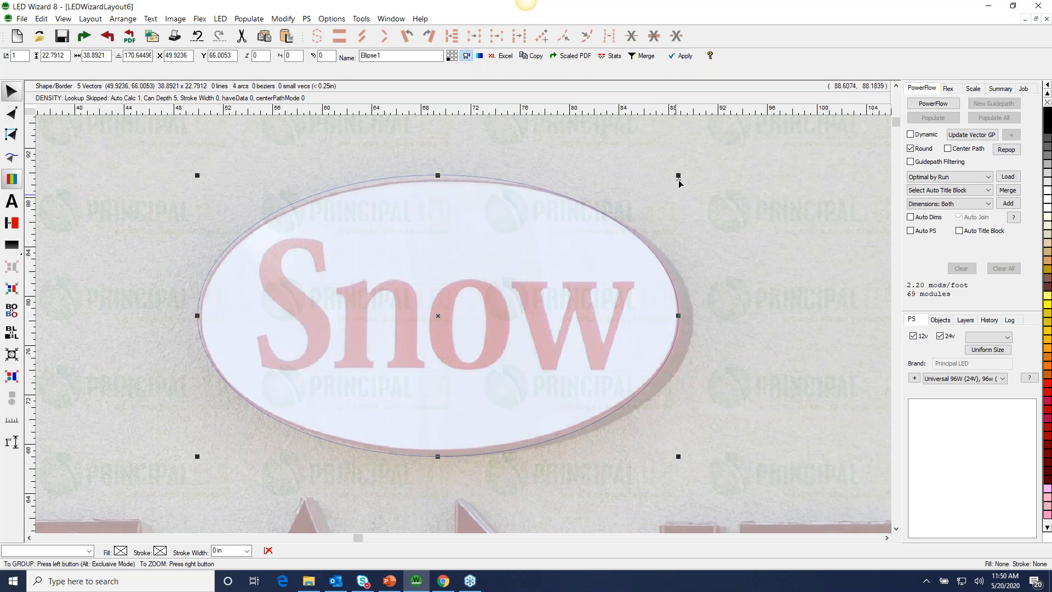
pyautogui.moveTo(679, 176); pyautogui.dragTo(680, 178)
pyautogui.moveTo(418, 301); pyautogui.dragTo(440, 316)
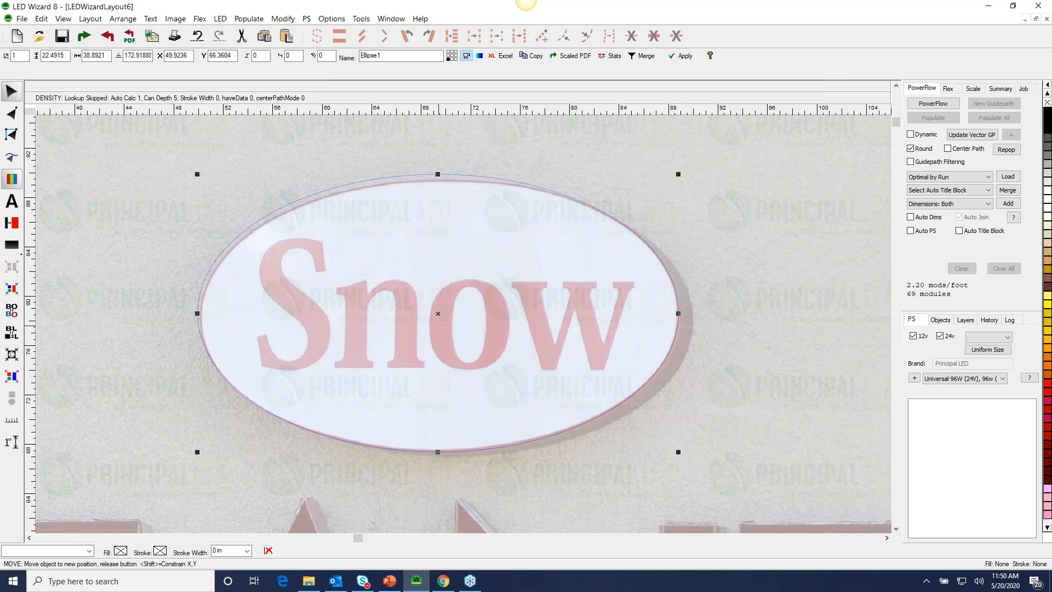
pyautogui.moveTo(680, 172); pyautogui.dragTo(686, 178)
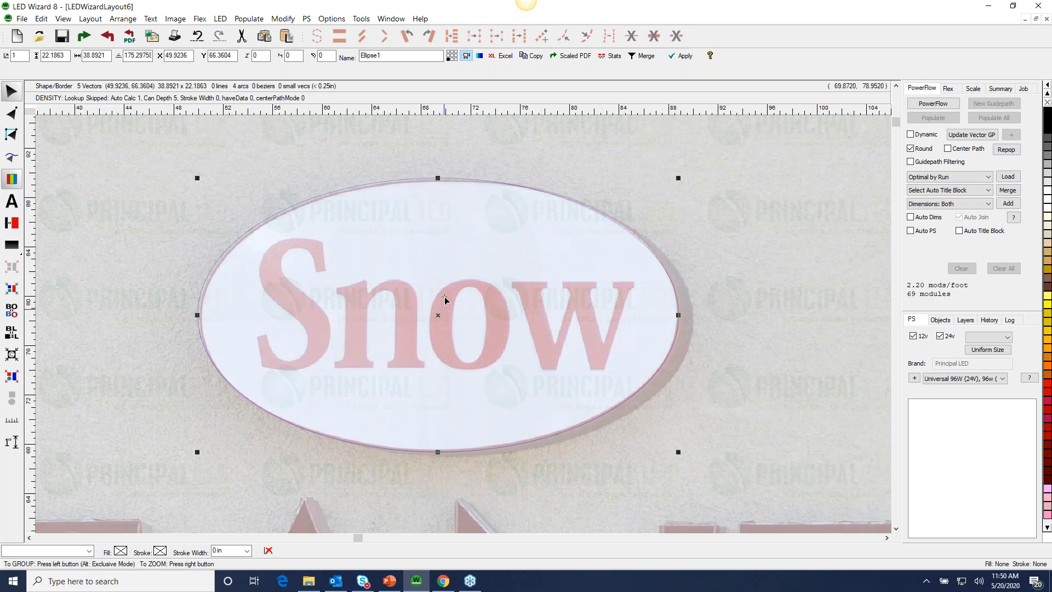
# Edit the ellipse's vectors, moving its left and top nodes onto the edge of the Snow oval.
pyautogui.click(11, 113)
pyautogui.click(274, 214)
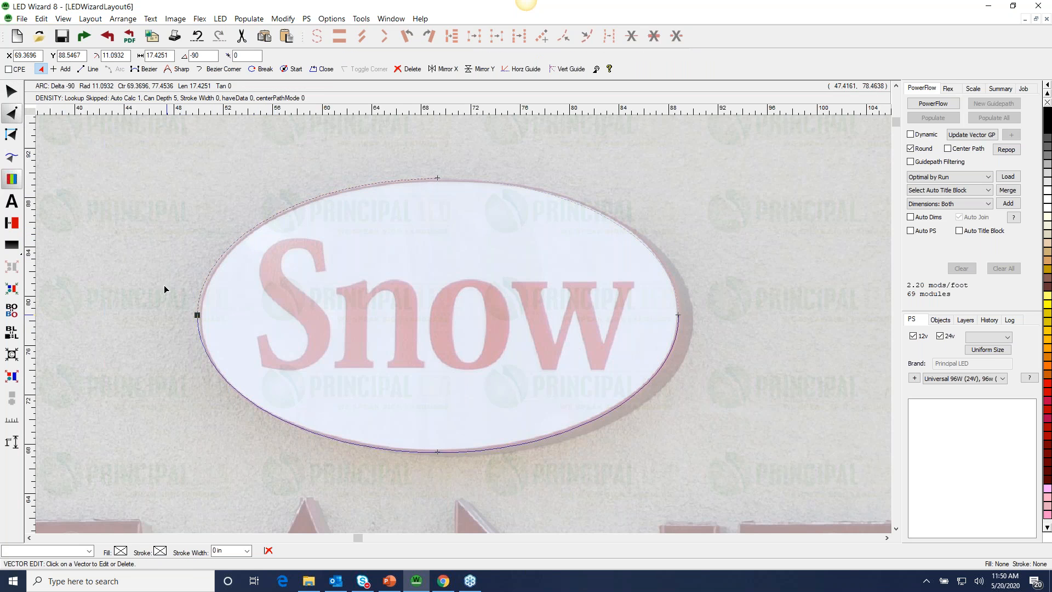
pyautogui.moveTo(159, 267); pyautogui.dragTo(330, 399)
pyautogui.moveTo(316, 269); pyautogui.dragTo(327, 268)
pyautogui.moveTo(372, 231); pyautogui.dragTo(539, 145)
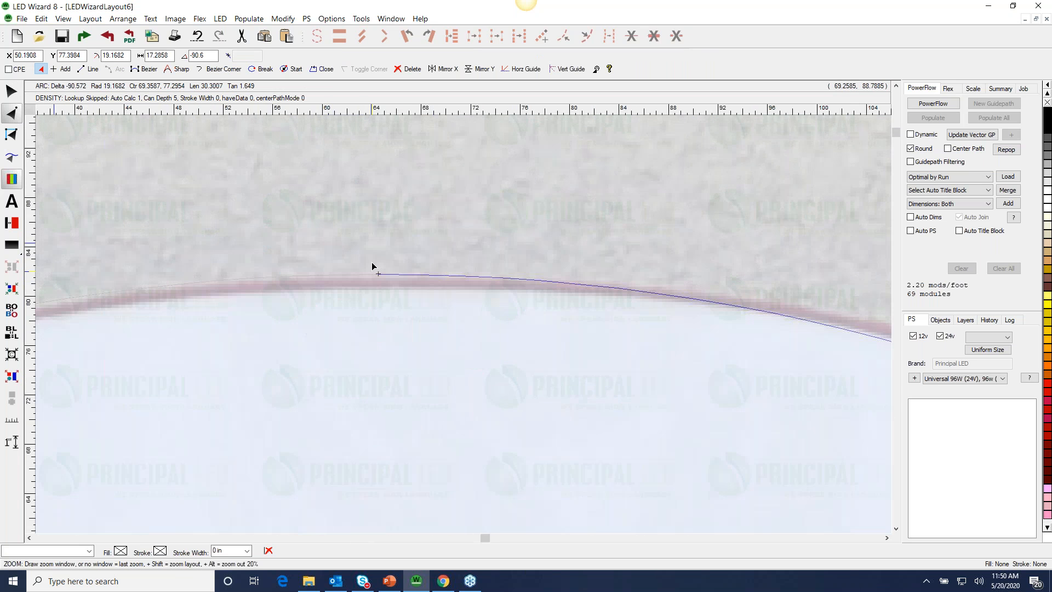
pyautogui.moveTo(377, 274); pyautogui.dragTo(696, 174)
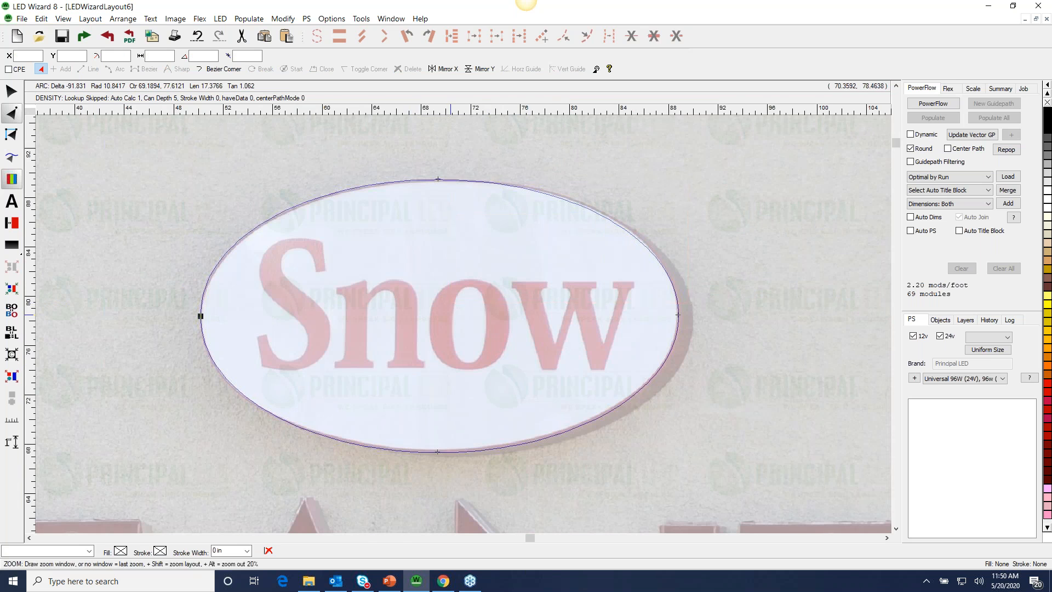
# Convert the ellipse's upper-right arc to a Bezier and adjust its handles to follow the oval's edge.
pyautogui.click(581, 260)
pyautogui.press('F3')
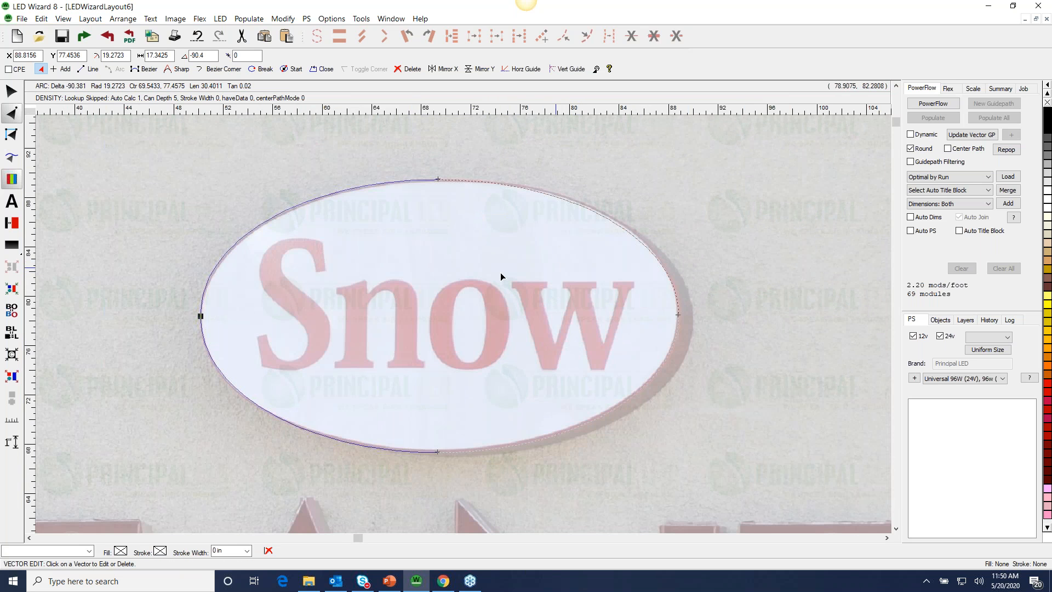
pyautogui.moveTo(387, 366); pyautogui.dragTo(778, 150)
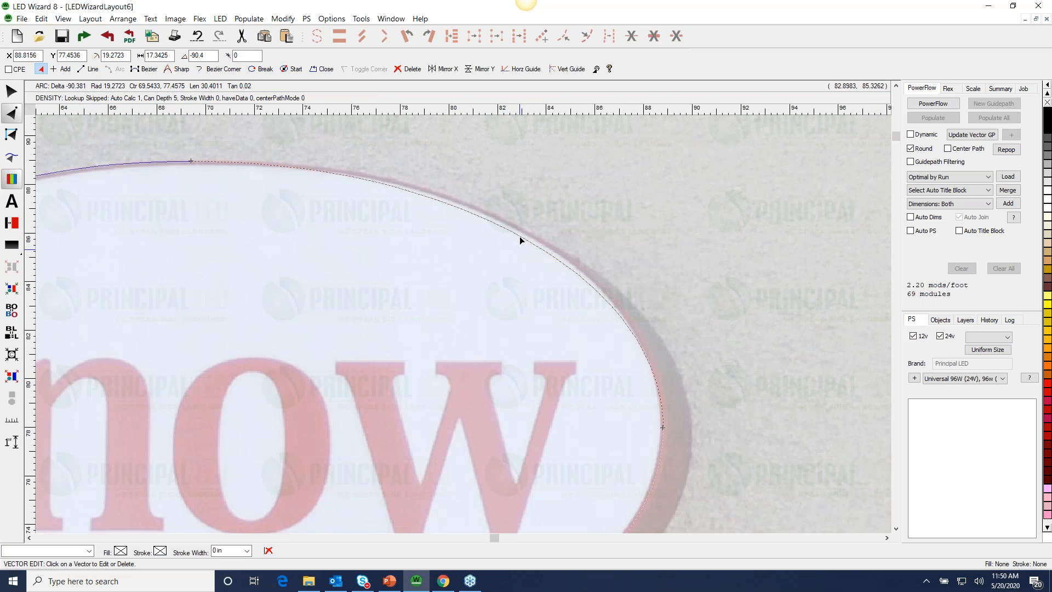
pyautogui.rightClick(521, 237)
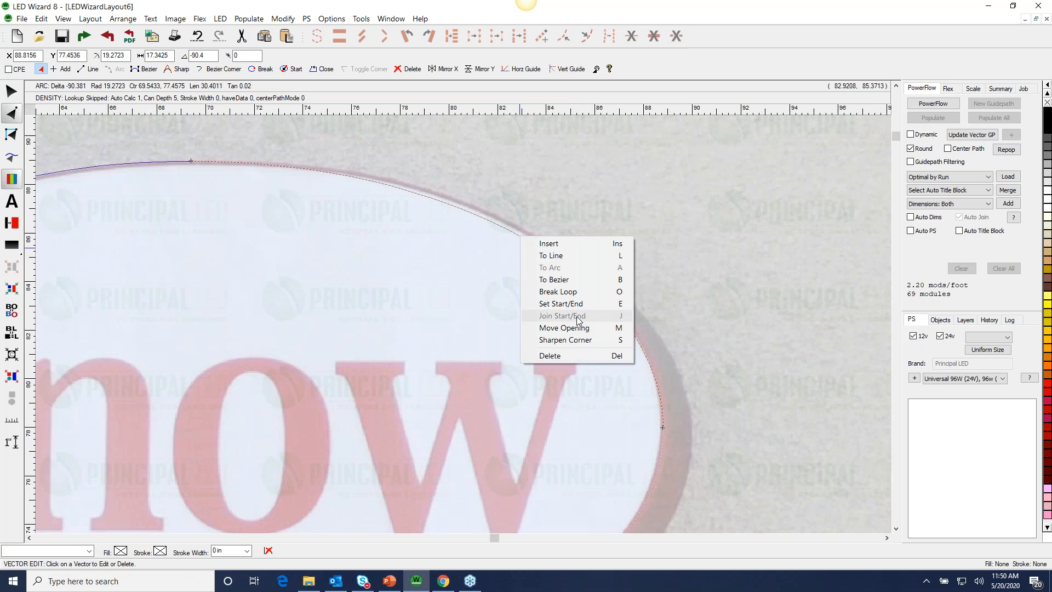
pyautogui.click(571, 277)
pyautogui.moveTo(446, 161); pyautogui.dragTo(478, 174)
pyautogui.moveTo(663, 283); pyautogui.dragTo(660, 277)
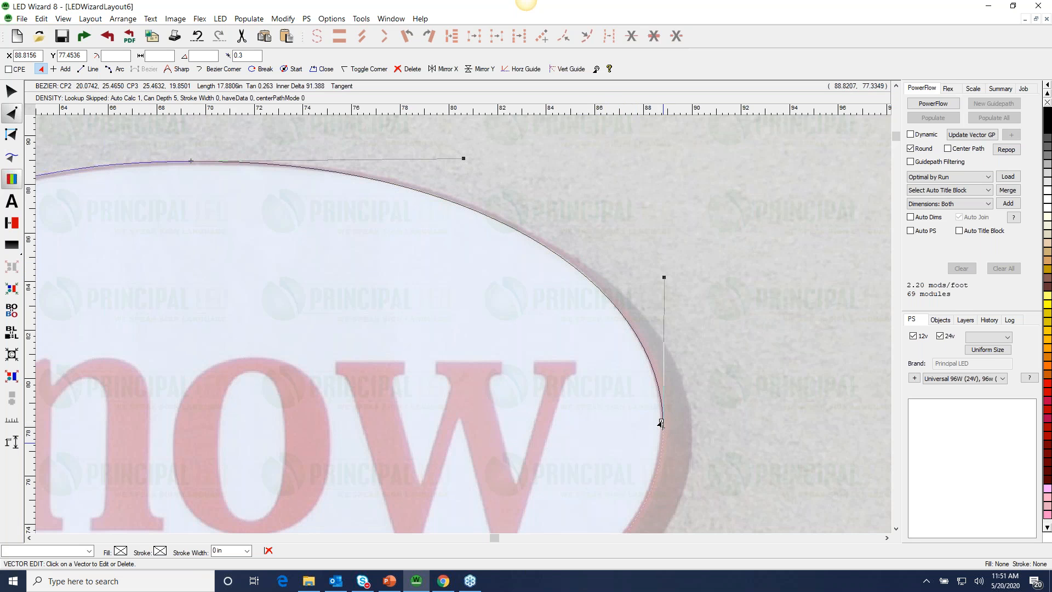
pyautogui.scroll(-2, 615, 239)
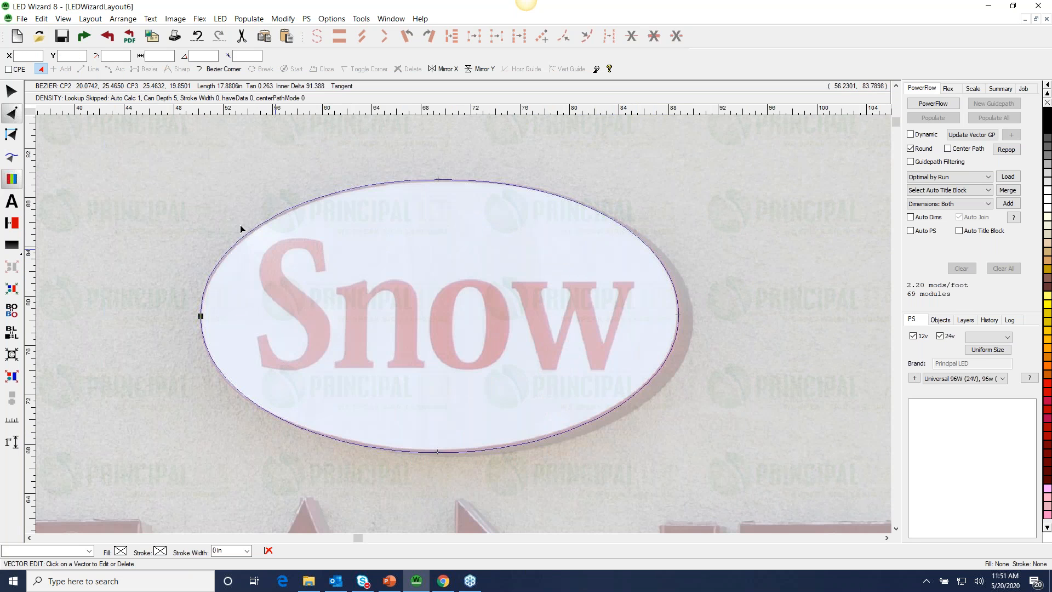
# Move the ellipse's bottom node up onto the lower edge of the Snow oval.
pyautogui.press('z')
pyautogui.moveTo(162, 187); pyautogui.dragTo(580, 321)
pyautogui.press('z')
pyautogui.click(580, 320)
pyautogui.press('z')
pyautogui.moveTo(233, 345); pyautogui.dragTo(516, 485)
pyautogui.click(651, 433)
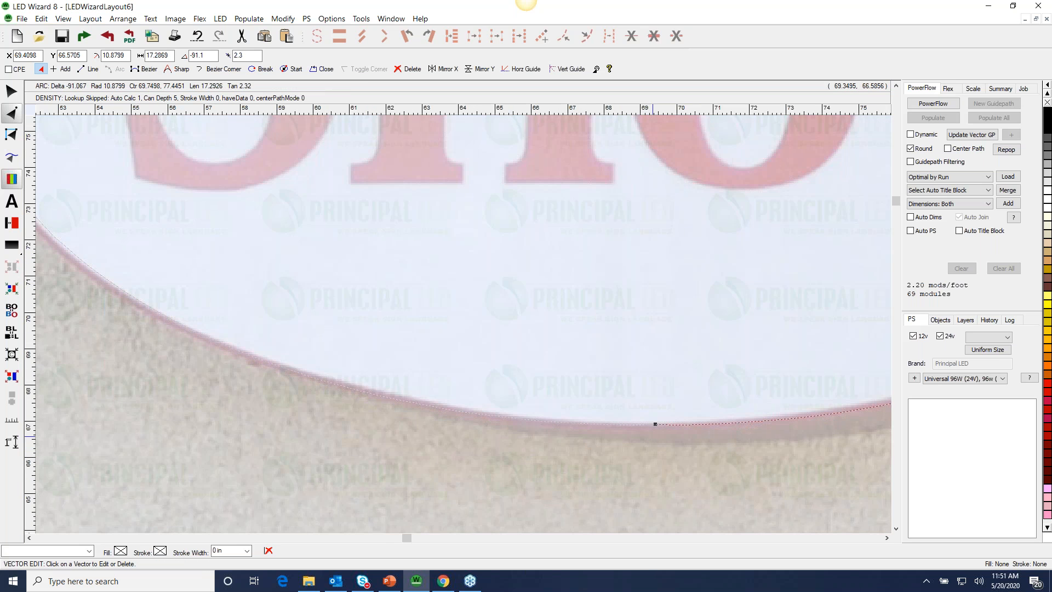
# Convert the ellipse's lower-left arc to a Bezier and shape its handles along the oval's edge.
pyautogui.rightClick(571, 426)
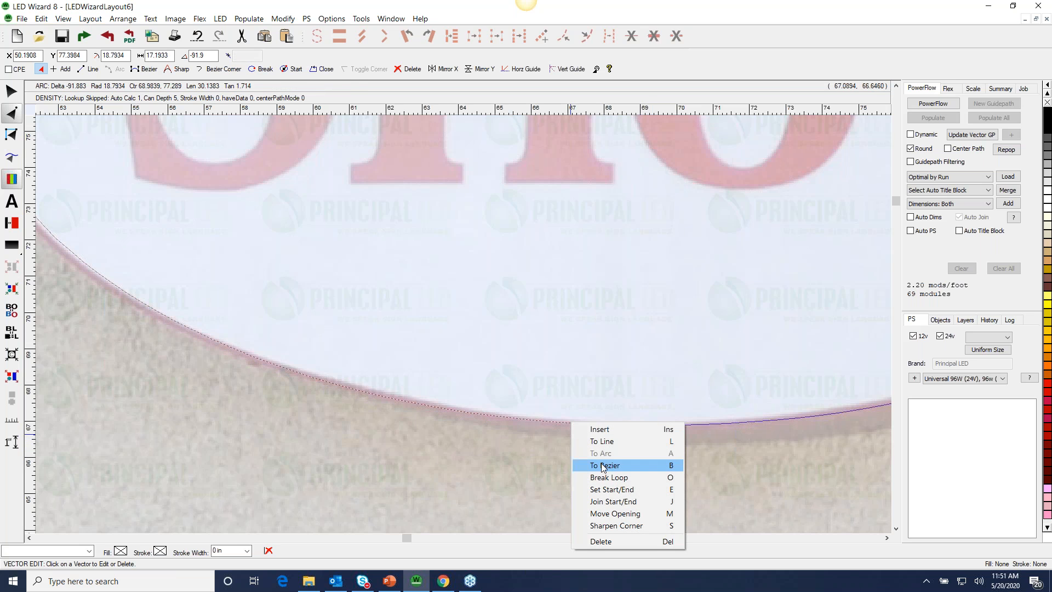
pyautogui.click(605, 465)
pyautogui.middleClick(268, 433)
pyautogui.moveTo(124, 297); pyautogui.dragTo(462, 551)
pyautogui.moveTo(313, 267); pyautogui.dragTo(310, 272)
pyautogui.middleClick(563, 403)
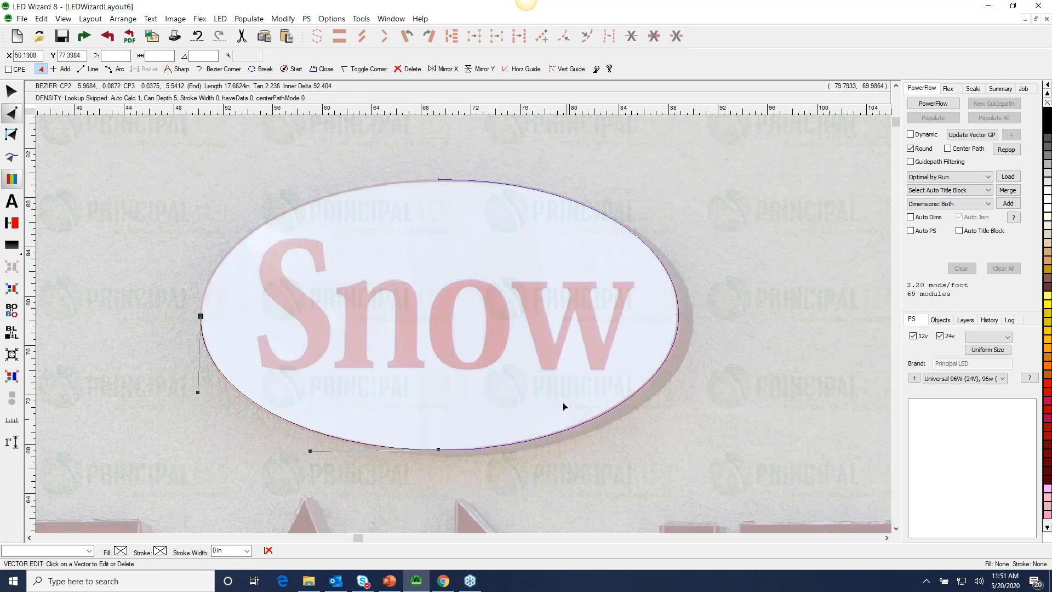
# Nudge the reshaped ellipse over the Snow oval to about X 49.79, Y 66.44 and deselect it.
pyautogui.moveTo(404, 321); pyautogui.dragTo(744, 527)
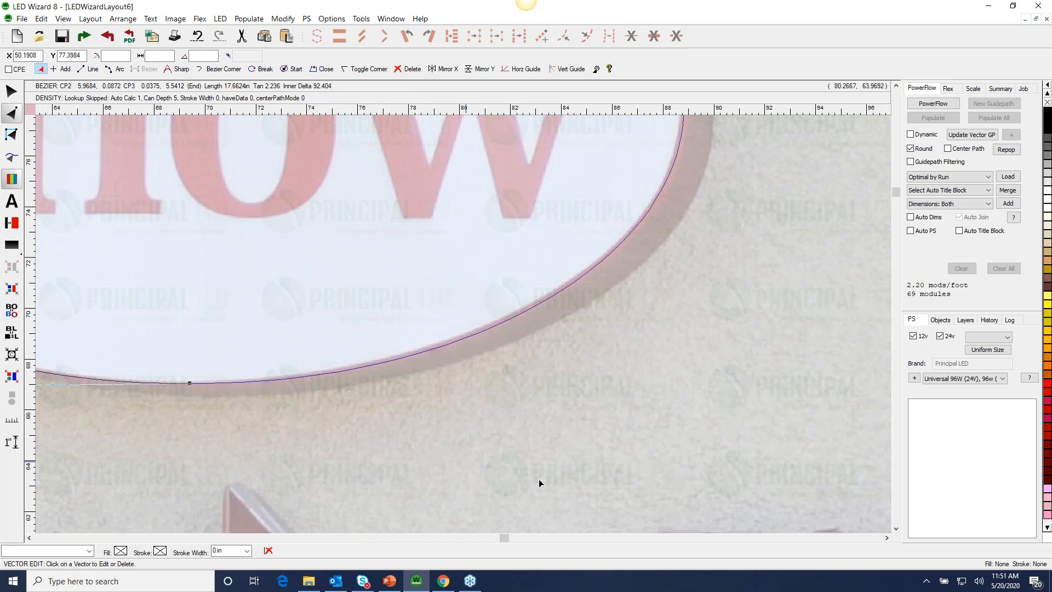
pyautogui.middleClick(639, 334)
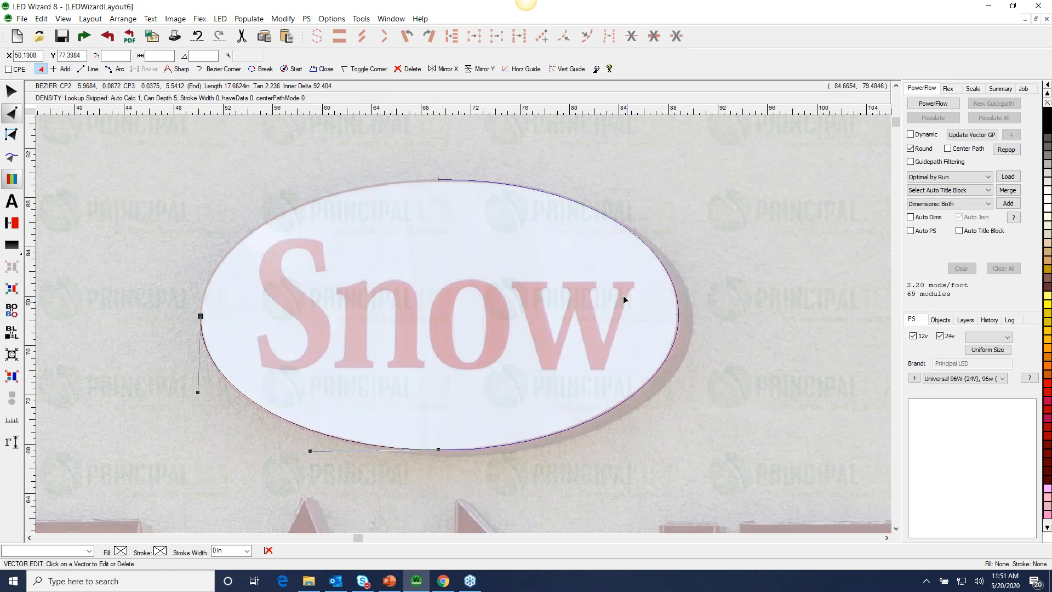
pyautogui.click(12, 91)
pyautogui.rightClick(437, 279)
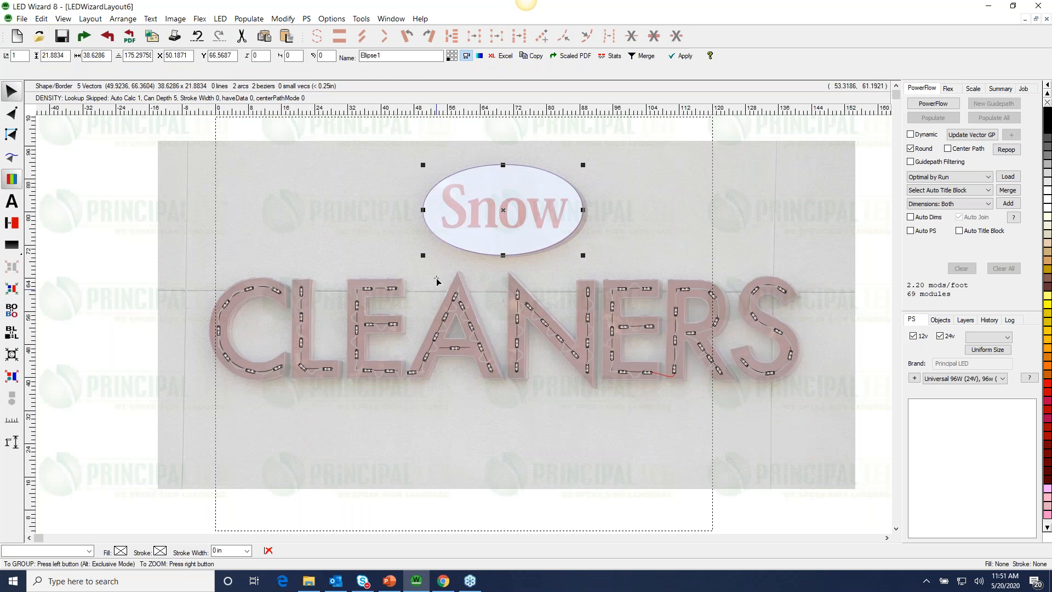
pyautogui.moveTo(499, 211)
pyautogui.mouseDown()
pyautogui.moveTo(500, 285)
pyautogui.moveTo(509, 219)
pyautogui.moveTo(531, 197)
pyautogui.moveTo(502, 210)
pyautogui.mouseUp()
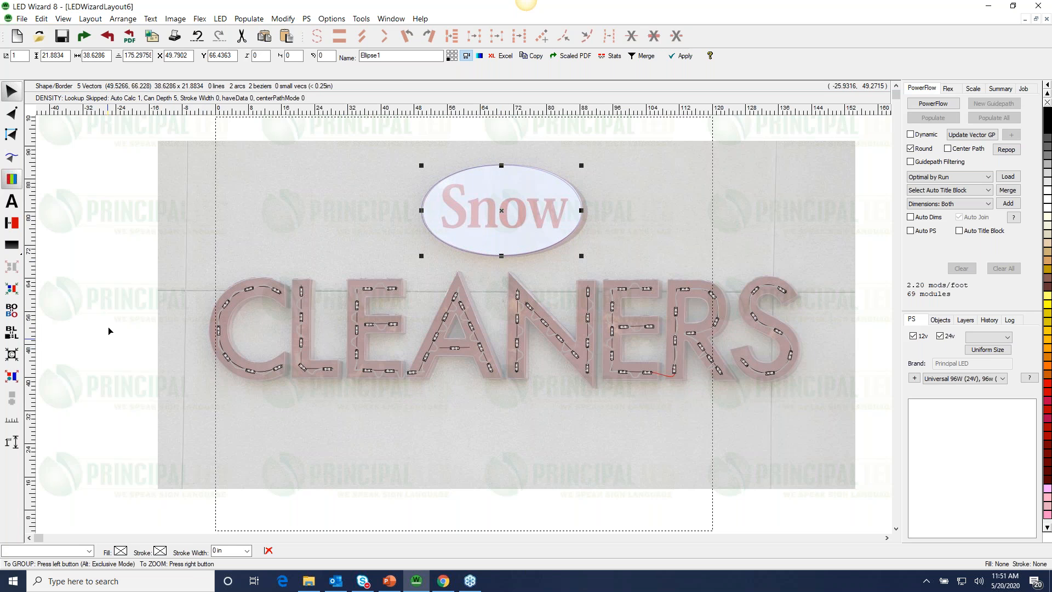
pyautogui.click(141, 213)
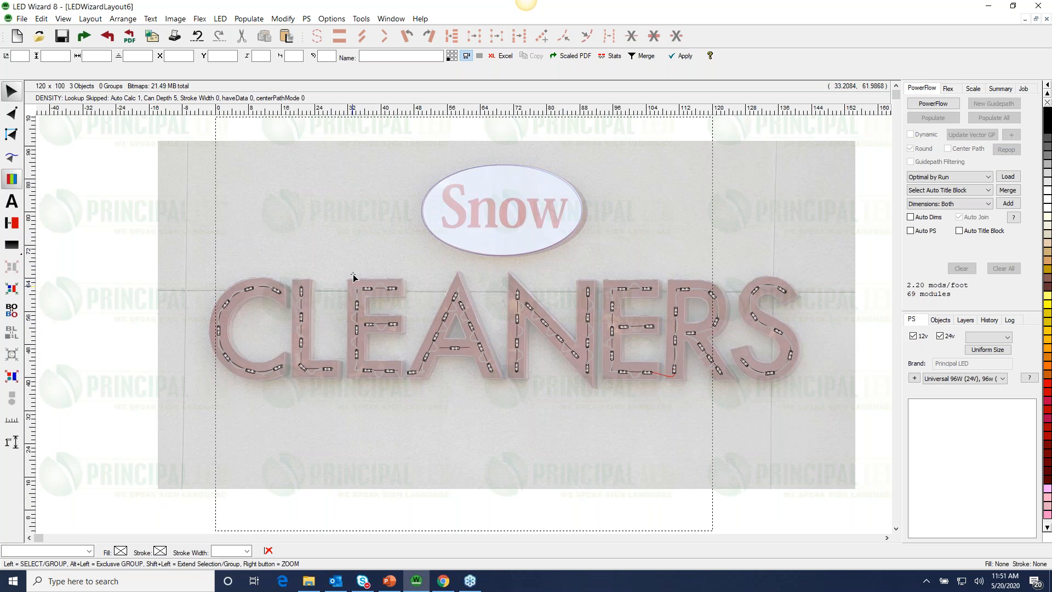
pyautogui.keyDown('ctrl'); pyautogui.rightClick(129, 213); pyautogui.keyUp('ctrl')
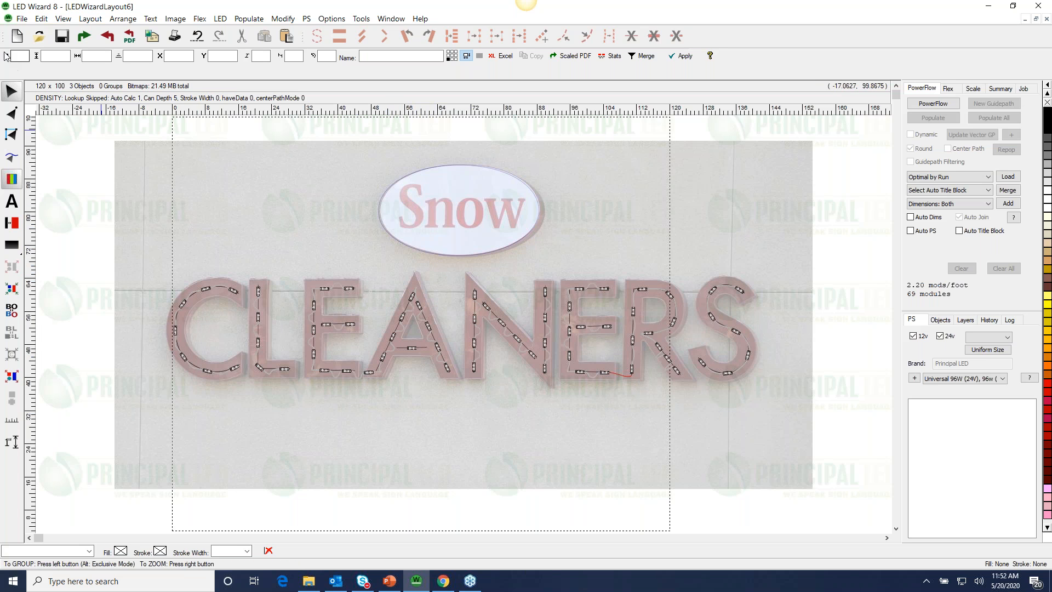
# Start a new layout and preview the storefront photos in the Raster Images folder for import.
pyautogui.click(17, 37)
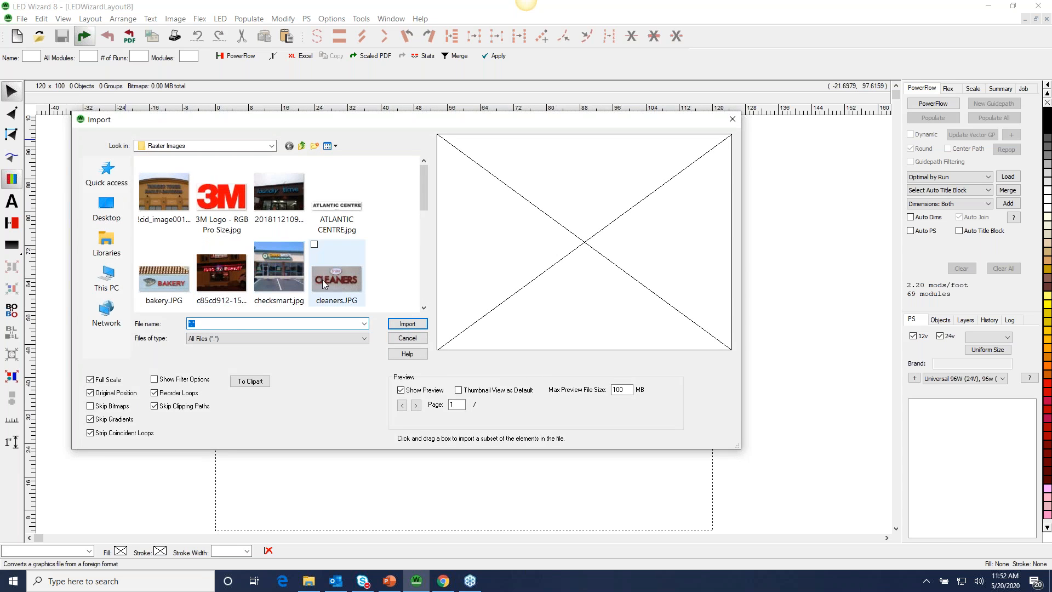
pyautogui.click(290, 203)
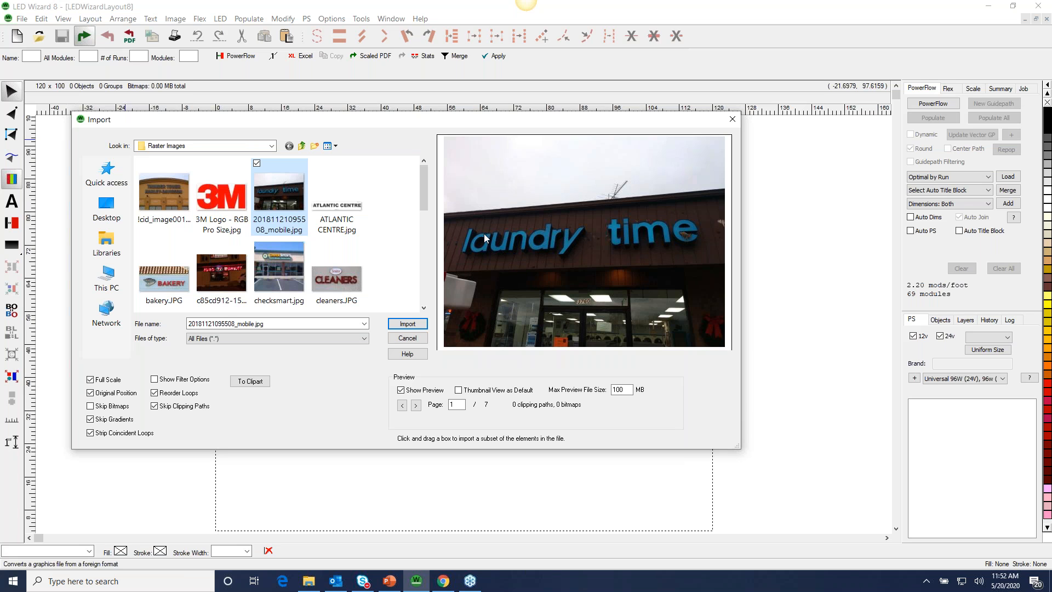
pyautogui.click(229, 270)
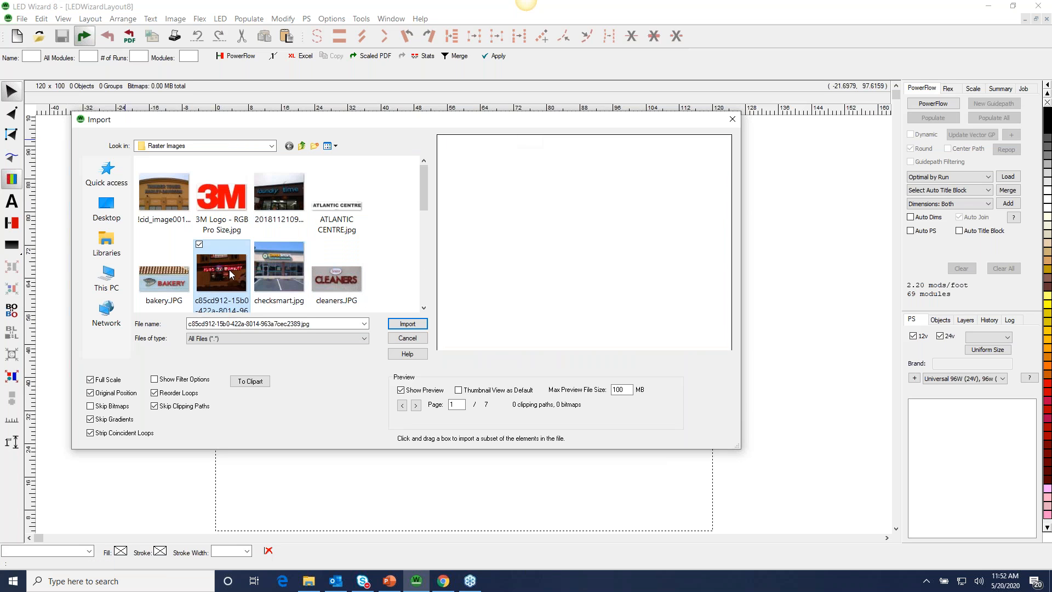
pyautogui.click(283, 269)
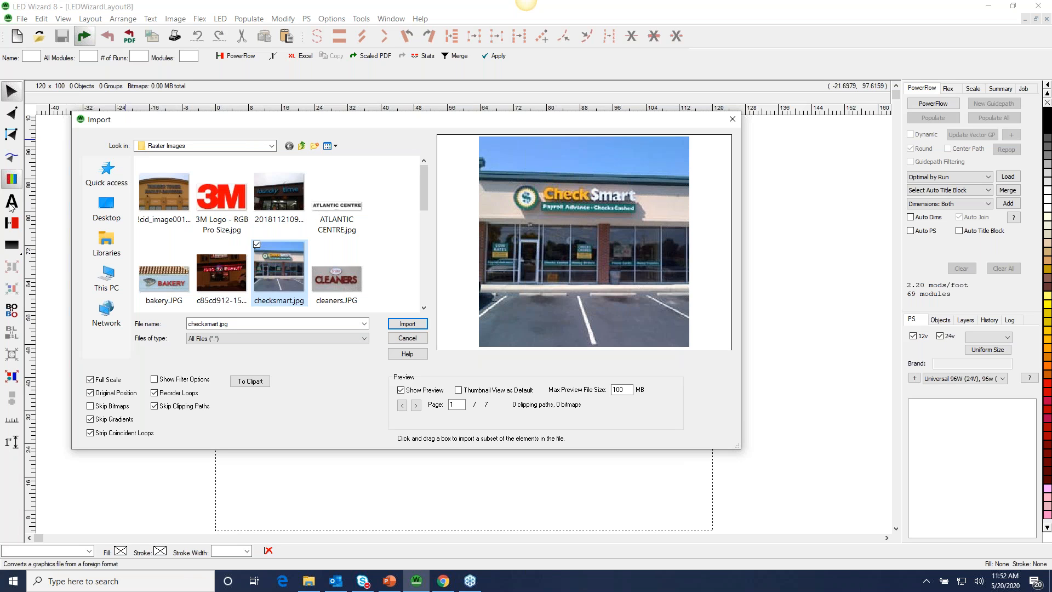
pyautogui.click(177, 195)
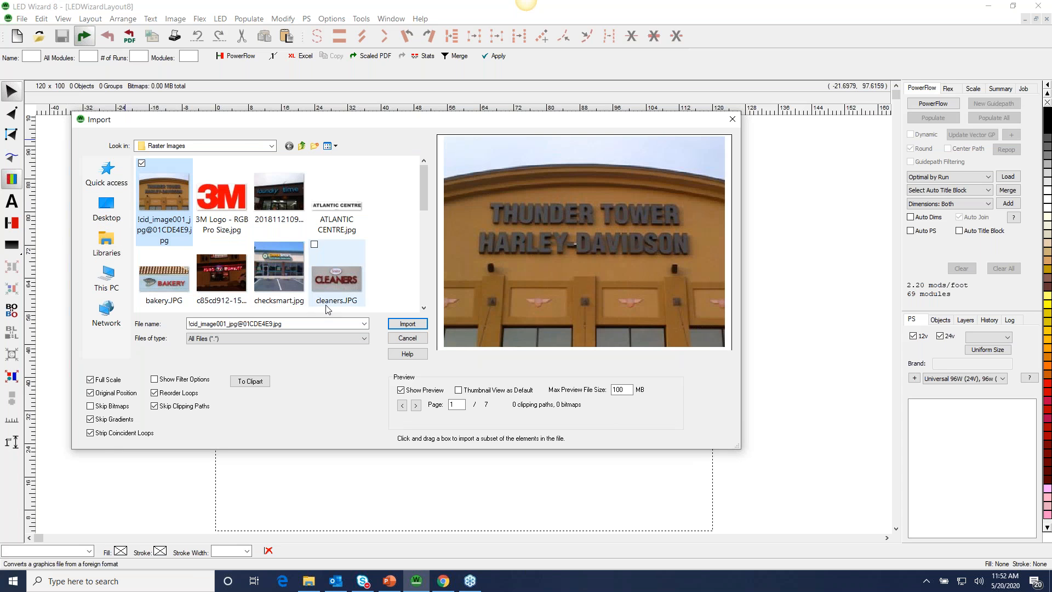
pyautogui.moveTo(423, 192); pyautogui.dragTo(422, 227)
pyautogui.click(237, 215)
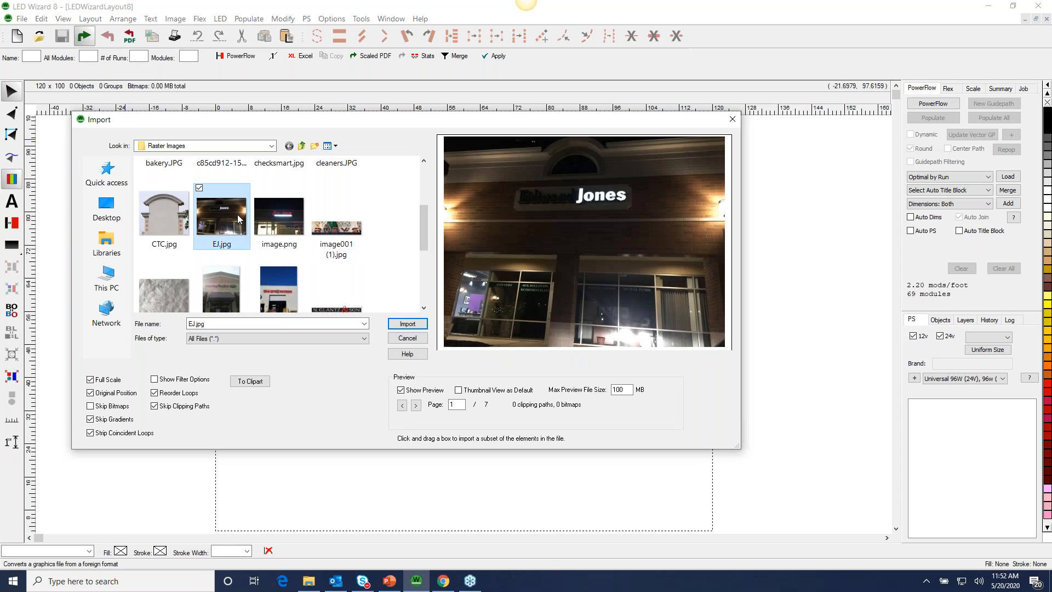
pyautogui.click(284, 218)
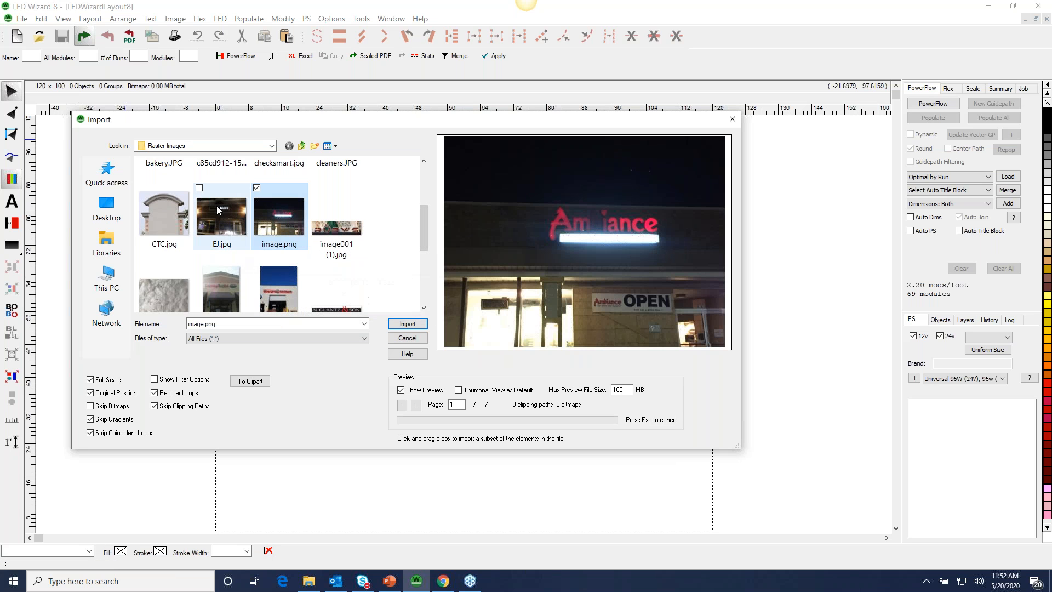
pyautogui.click(222, 209)
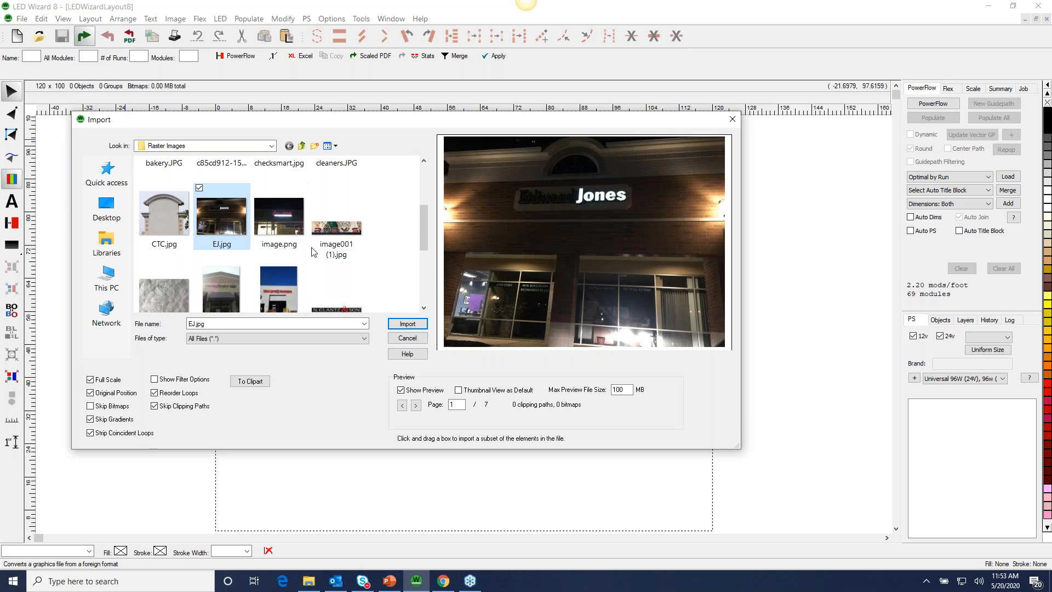
pyautogui.scroll(3, 423, 210)
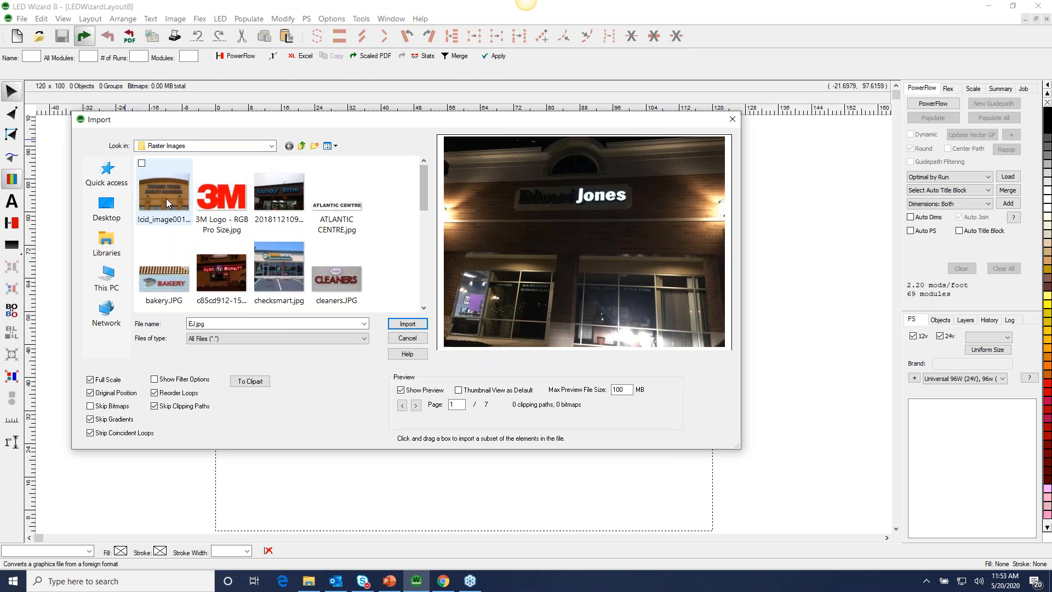
# Import the Thunder Tower Harley-Davidson photo and enlarge it to about 121.5 by 91.1 in across the layout.
pyautogui.click(166, 199)
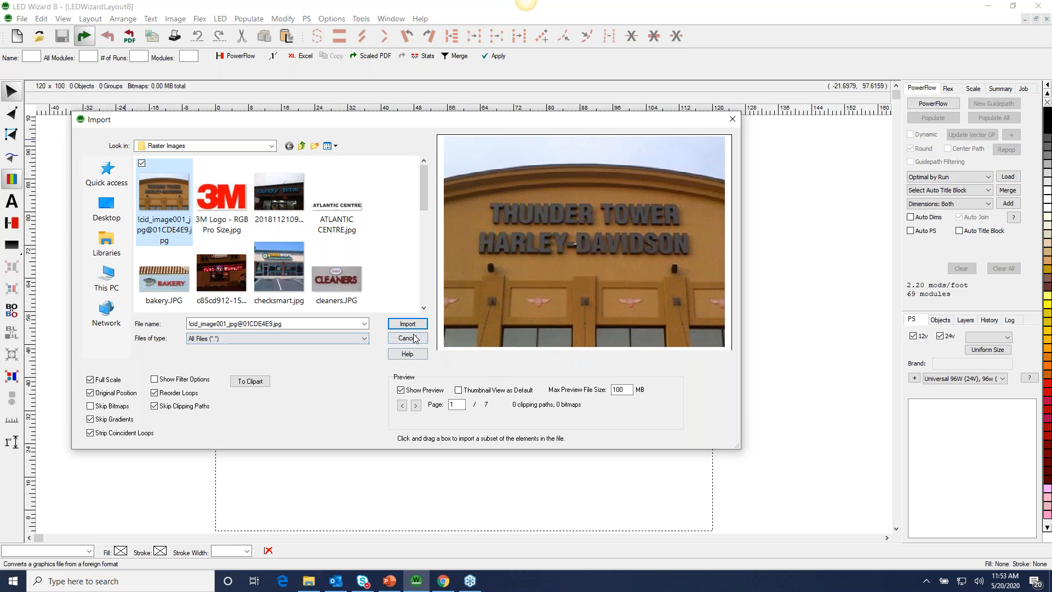
pyautogui.press('Tab')
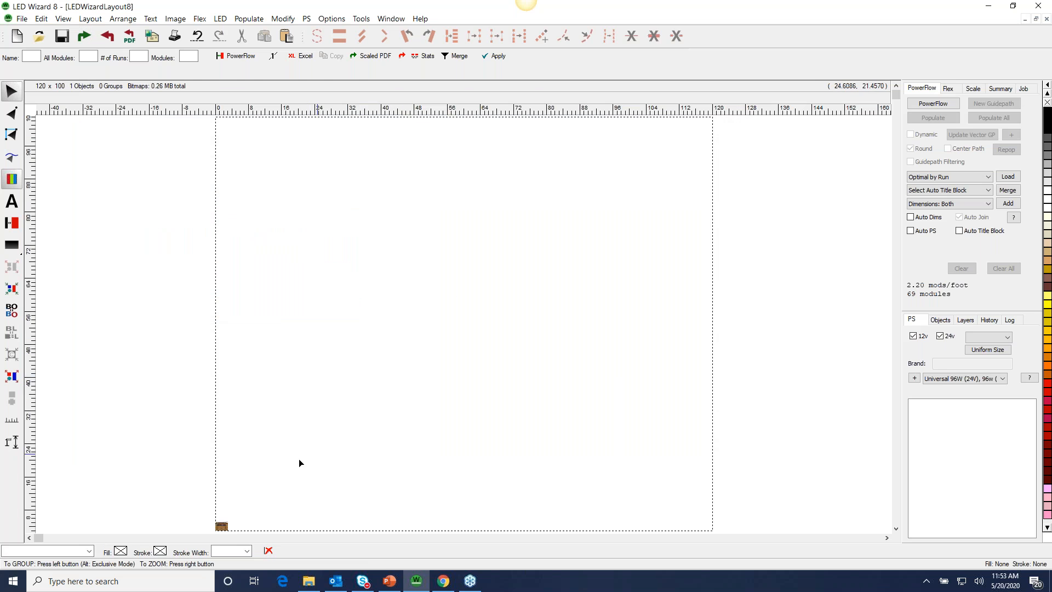
pyautogui.click(222, 526)
pyautogui.moveTo(227, 522); pyautogui.dragTo(747, 202)
pyautogui.moveTo(587, 376)
pyautogui.mouseDown()
pyautogui.moveTo(590, 363)
pyautogui.moveTo(581, 368)
pyautogui.mouseUp()
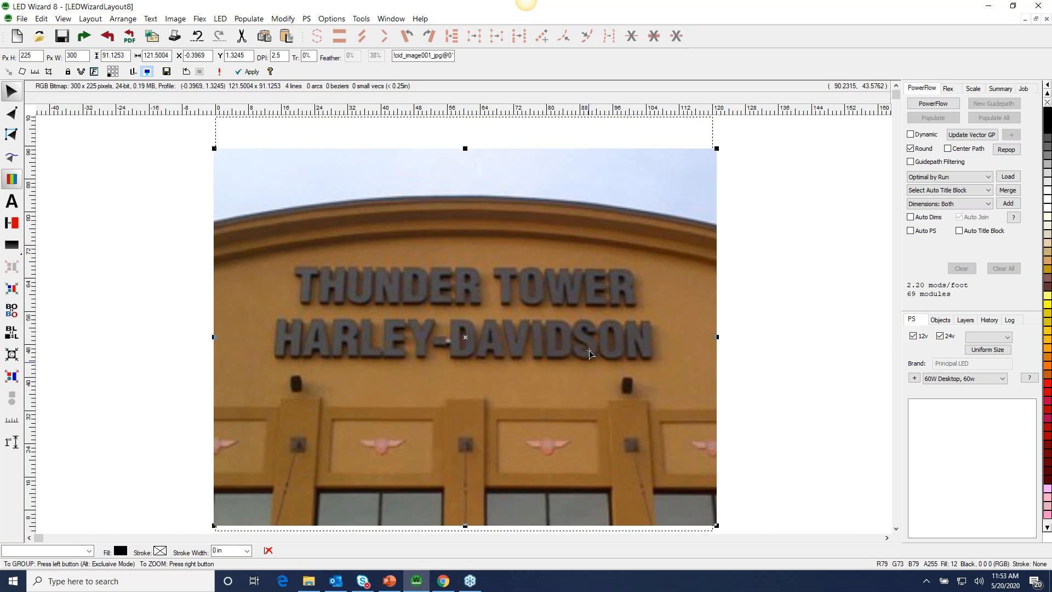
# Inspect the sign lettering up close and move the photo down about 14 in to clear space above it.
pyautogui.moveTo(263, 251); pyautogui.dragTo(685, 371)
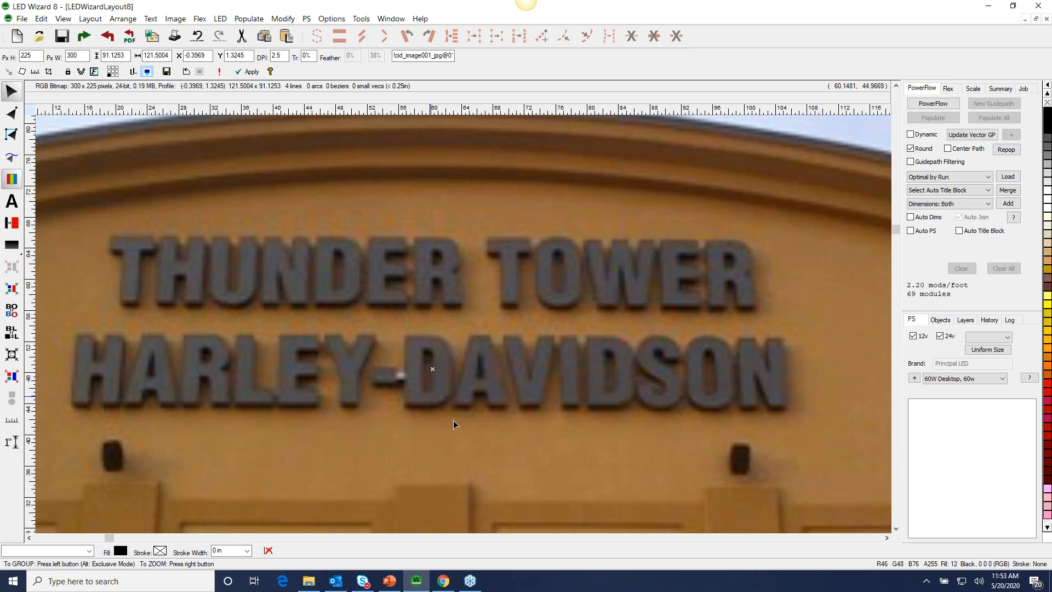
pyautogui.rightClick(220, 331)
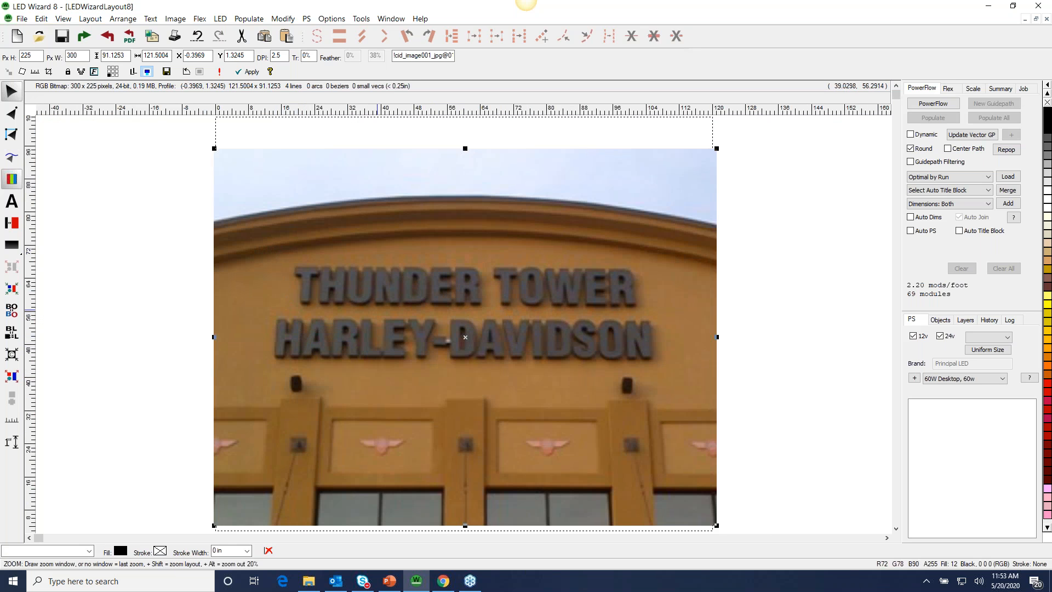
pyautogui.moveTo(377, 298); pyautogui.dragTo(376, 357)
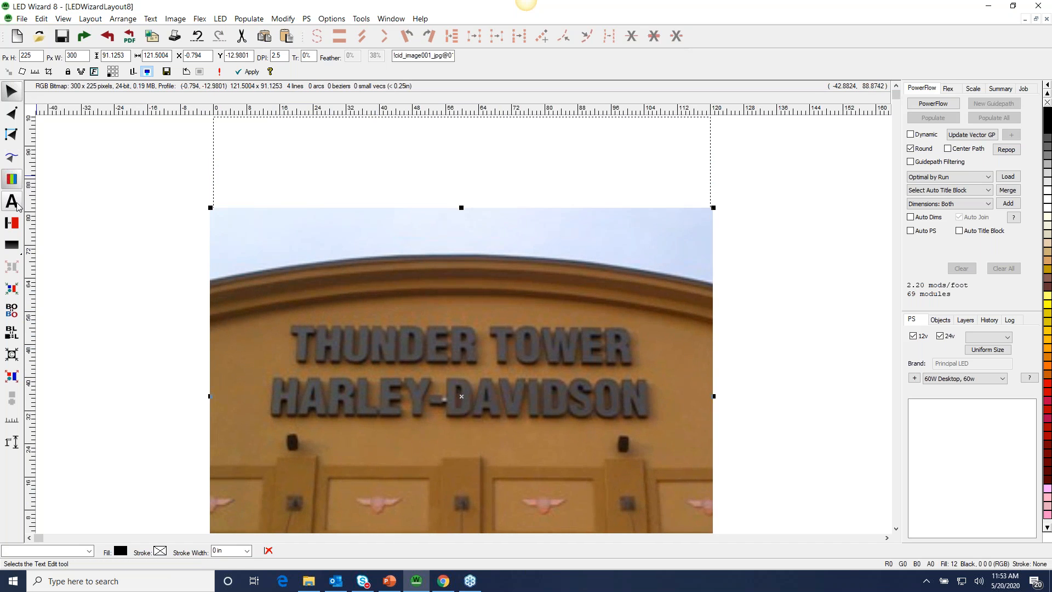
# Start a text object in the blank space above the photo and choose the Arial Narrow Bold font.
pyautogui.click(11, 202)
pyautogui.click(239, 233)
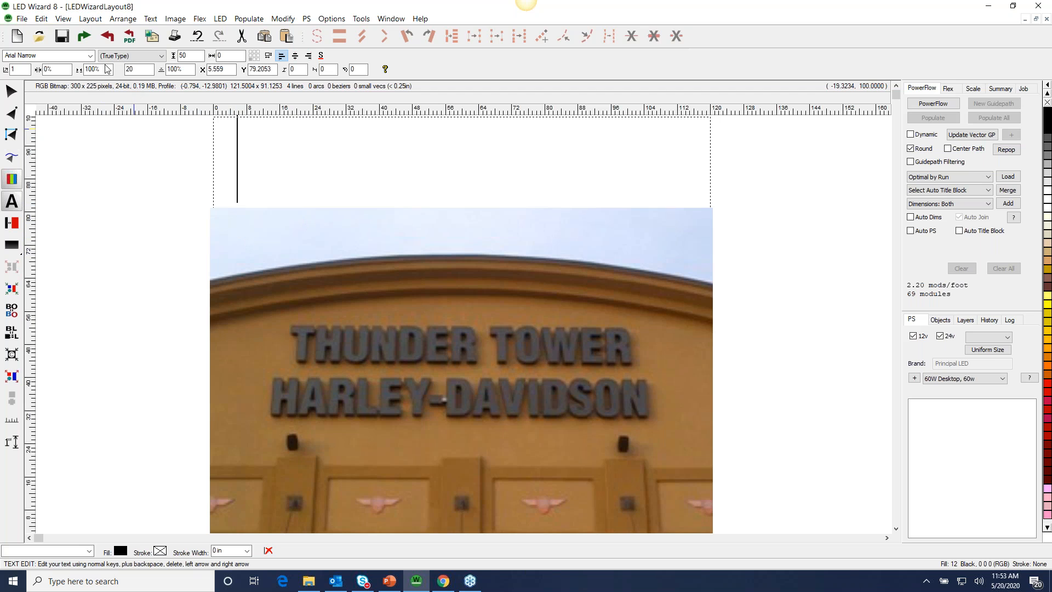
pyautogui.click(90, 55)
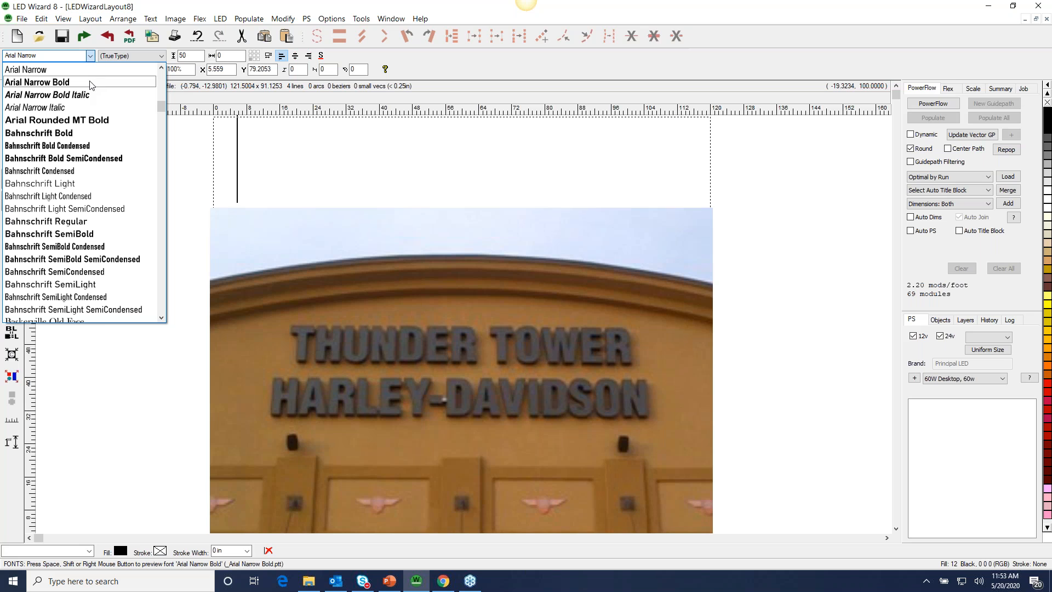
pyautogui.scroll(1, 91, 101)
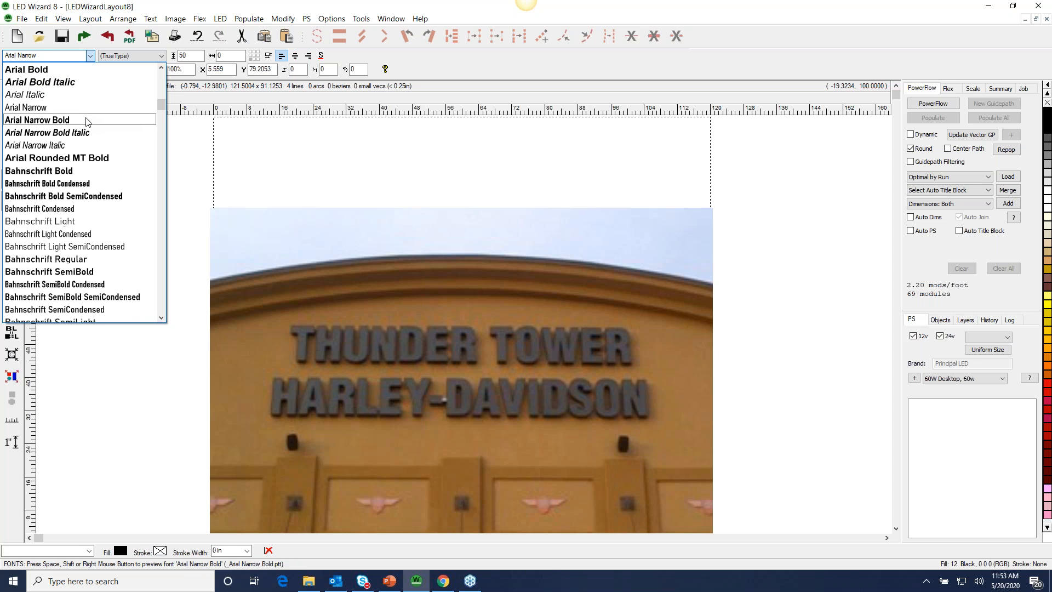
pyautogui.moveTo(162, 103)
pyautogui.mouseDown()
pyautogui.moveTo(164, 125)
pyautogui.moveTo(171, 99)
pyautogui.mouseUp()
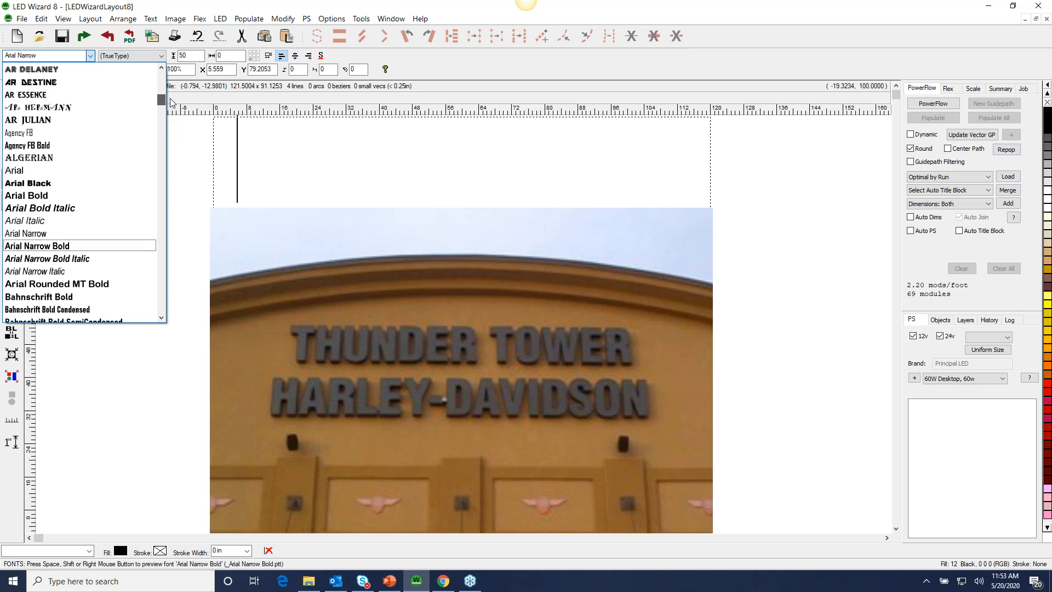
pyautogui.scroll(-3, 170, 102)
pyautogui.click(104, 147)
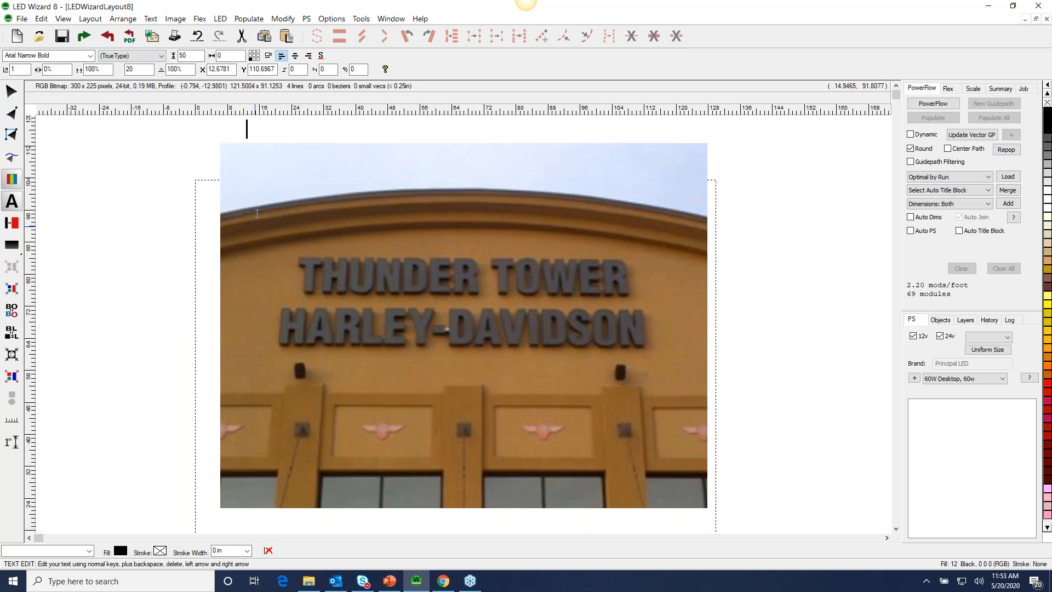
# Place the text insertion point at about X 27.25, Y 87.43 and set the text height to 10 in.
pyautogui.click(306, 232)
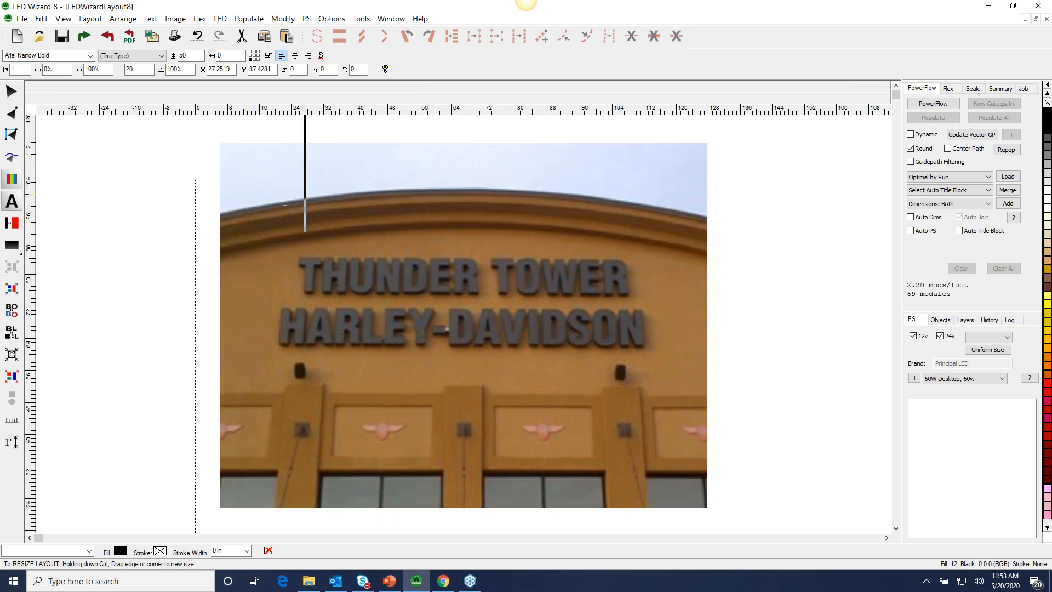
pyautogui.scroll(-1, 299, 219)
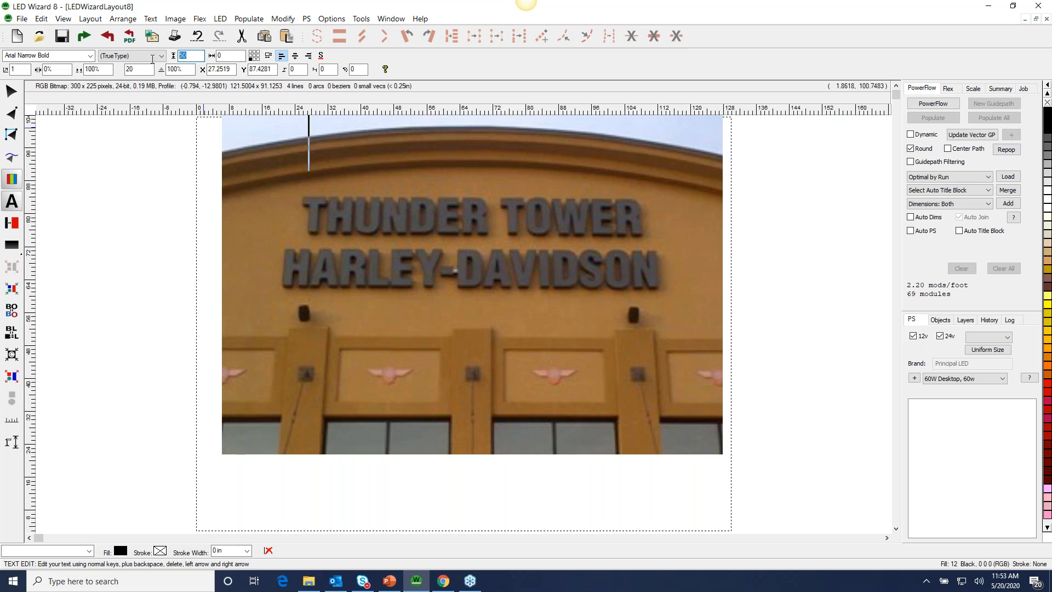
pyautogui.scroll(-1, 145, 42)
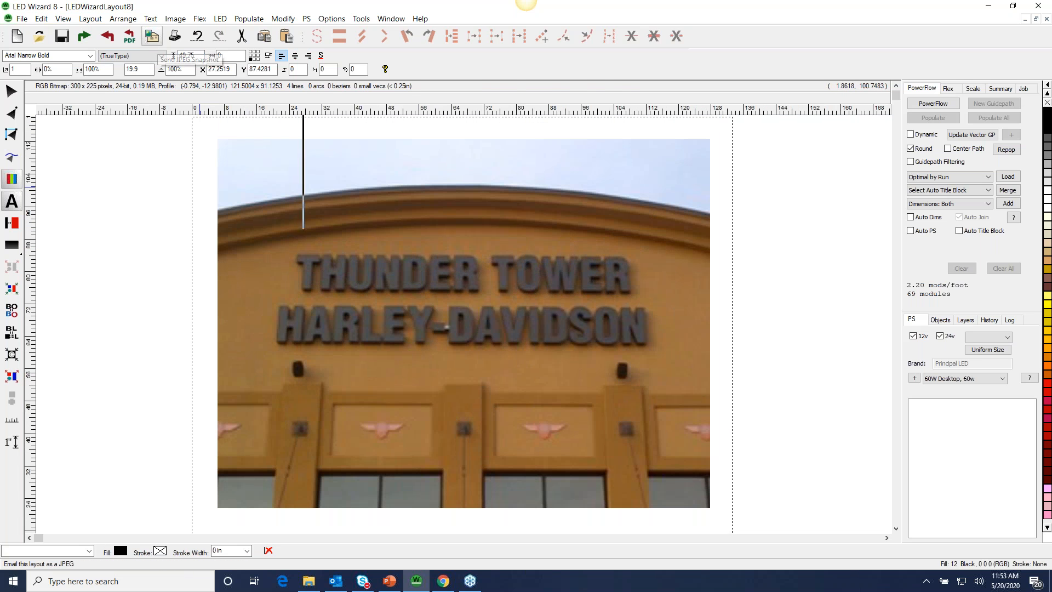
pyautogui.moveTo(199, 57); pyautogui.dragTo(177, 56)
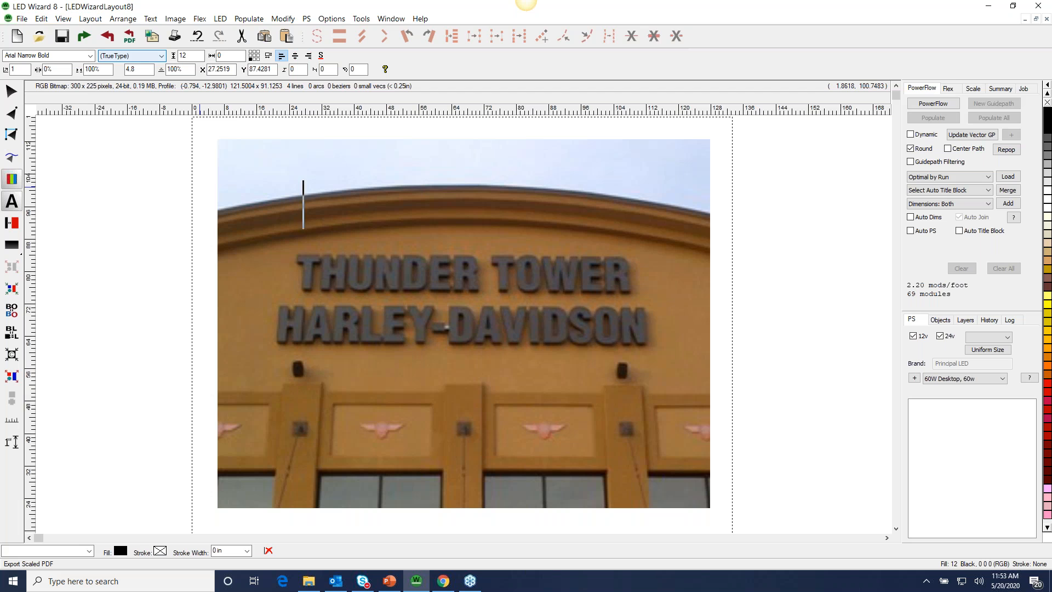
pyautogui.moveTo(194, 56); pyautogui.dragTo(174, 55)
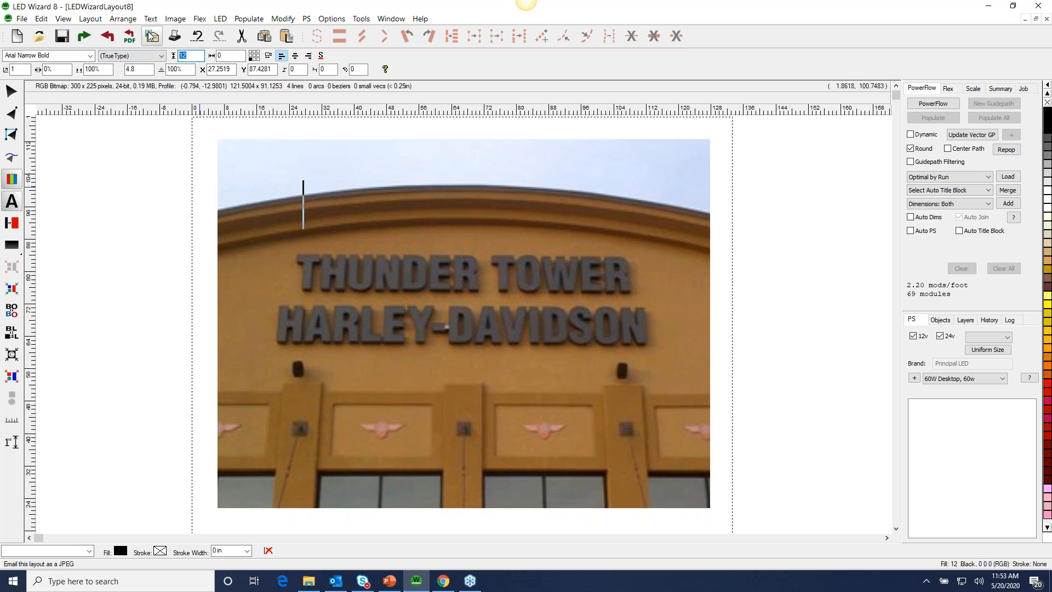
pyautogui.press('Return')
# Enter THUNDER TOWER over the photo, move the text aside and set the fill to Dark Grey.
pyautogui.write('THUNDE TOWER')
pyautogui.click(11, 91)
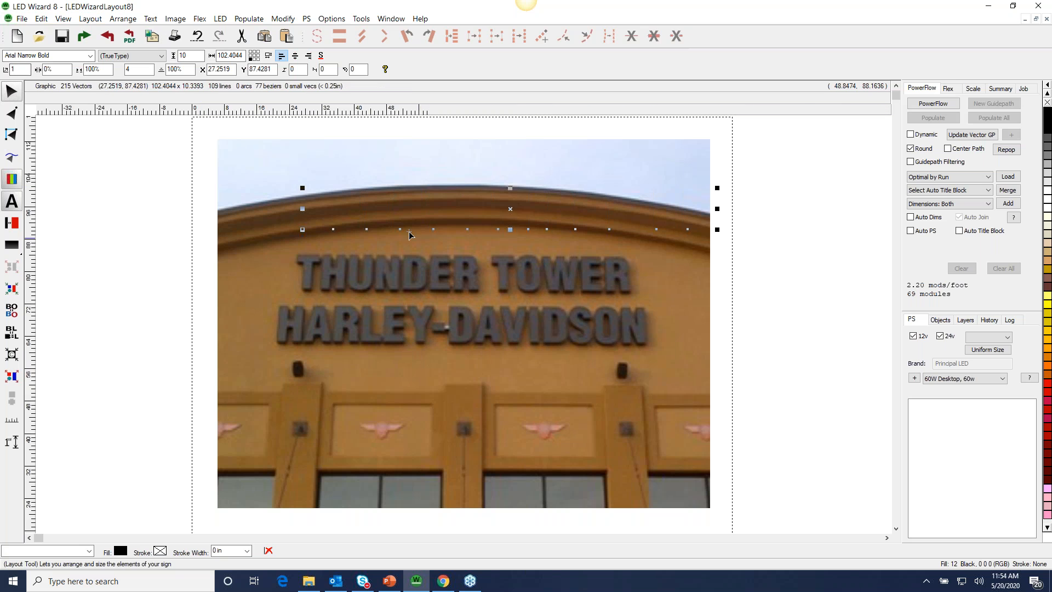
pyautogui.moveTo(513, 225); pyautogui.dragTo(597, 265)
pyautogui.click(1047, 157)
pyautogui.moveTo(750, 256); pyautogui.dragTo(782, 231)
# Remove the first text attempt, move the photo down to leave blank space above it, and deselect everything.
pyautogui.moveTo(552, 270); pyautogui.dragTo(669, 450)
pyautogui.click(455, 203)
pyautogui.moveTo(494, 357); pyautogui.dragTo(393, 277)
pyautogui.moveTo(435, 319); pyautogui.dragTo(414, 317)
pyautogui.click(208, 173)
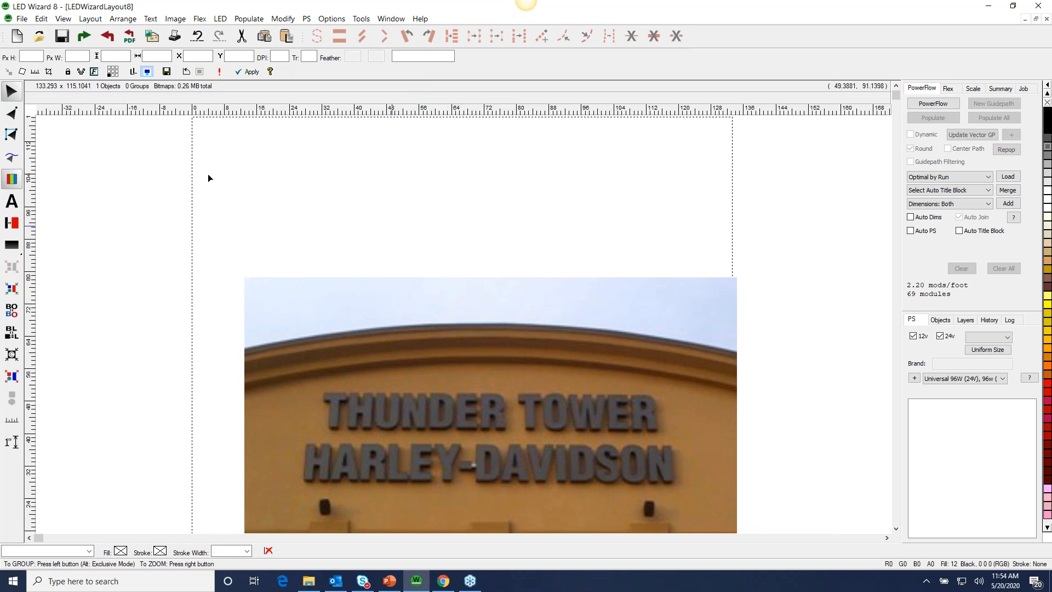
# Enter THUNDER TOWER as 10 in dark grey text in the blank space above the photo.
pyautogui.click(20, 200)
pyautogui.click(228, 251)
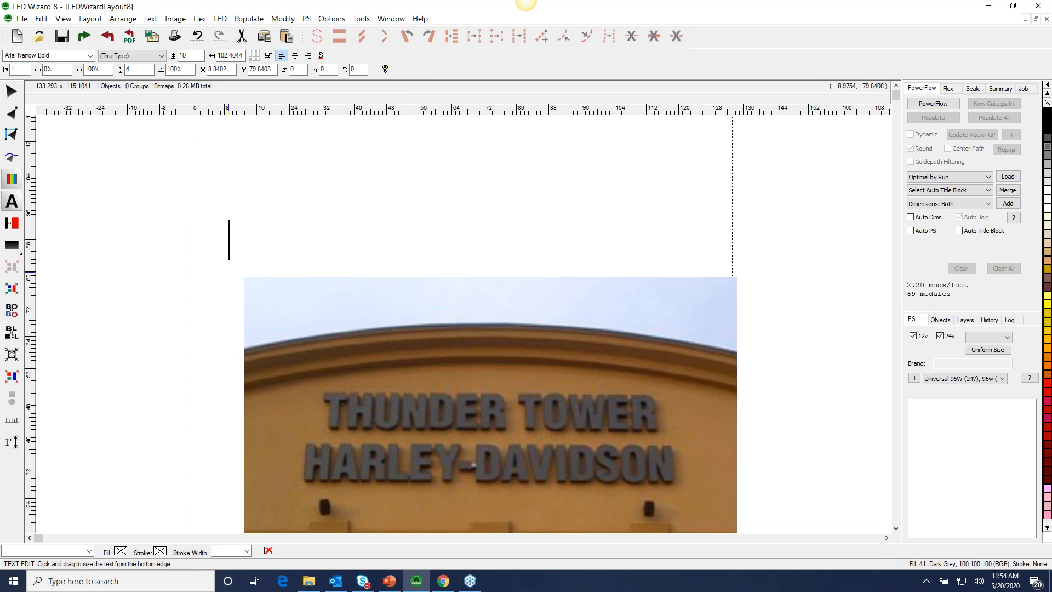
pyautogui.write('TH')
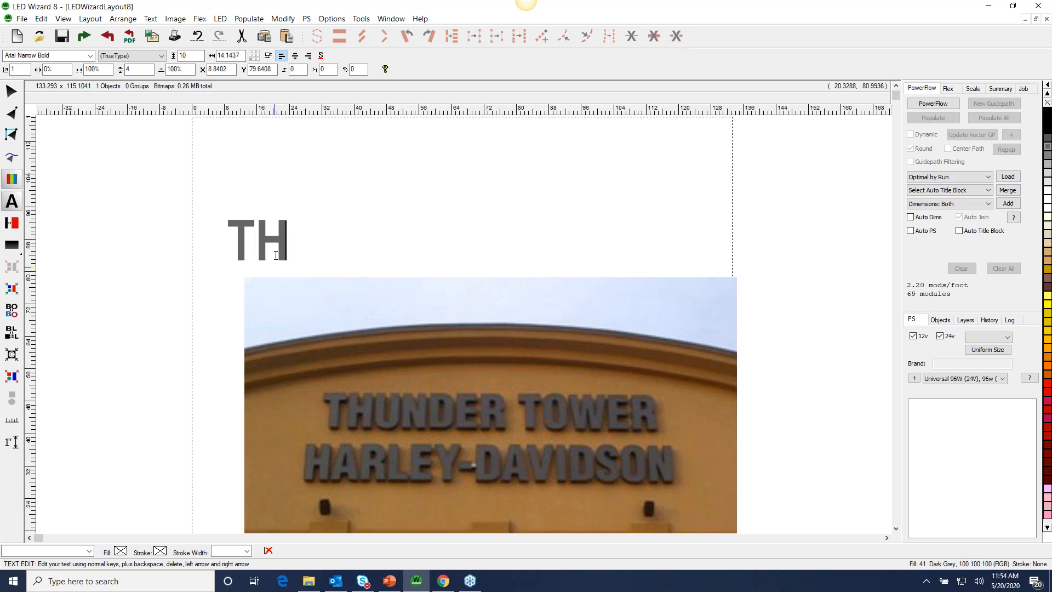
pyautogui.write('UNDER TOWER')
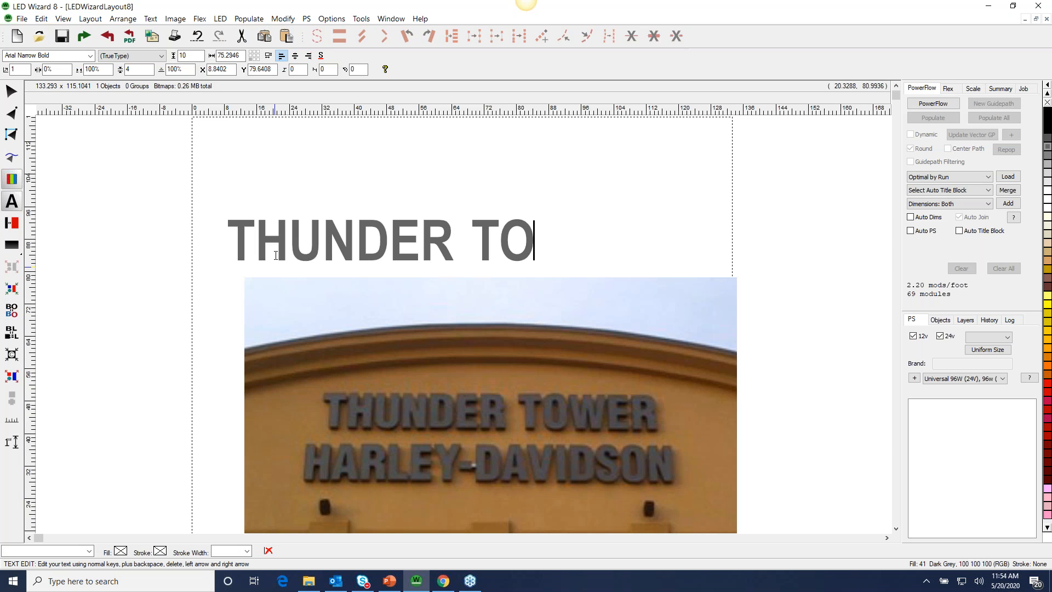
pyautogui.click(11, 90)
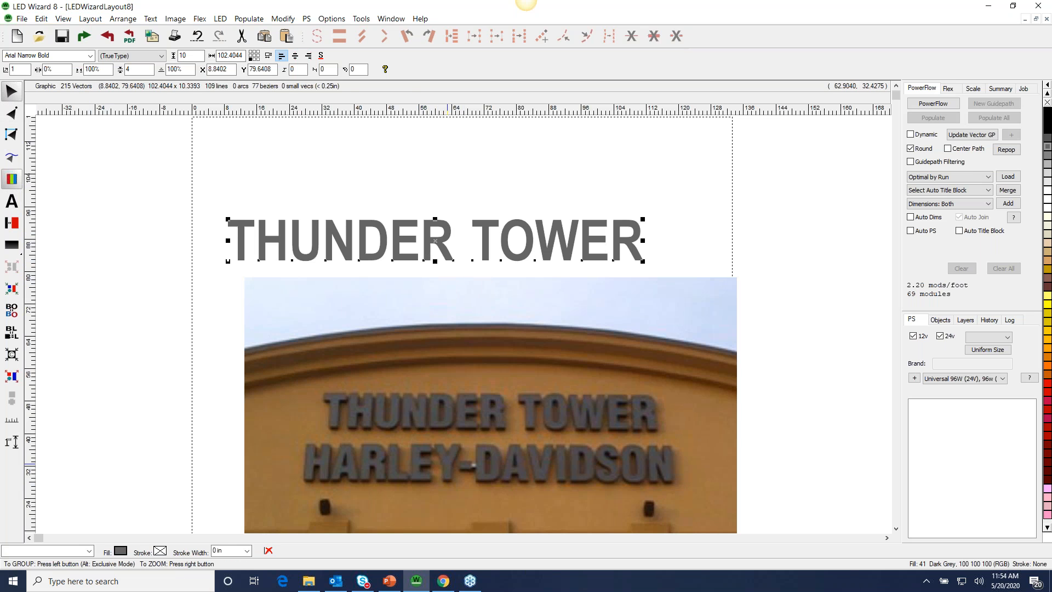
# Move the text just above the THUNDER TOWER sign lettering and scale it down to about 82.6 in wide.
pyautogui.moveTo(449, 440); pyautogui.dragTo(434, 404)
pyautogui.moveTo(395, 248); pyautogui.dragTo(468, 341)
pyautogui.moveTo(293, 418); pyautogui.dragTo(804, 275)
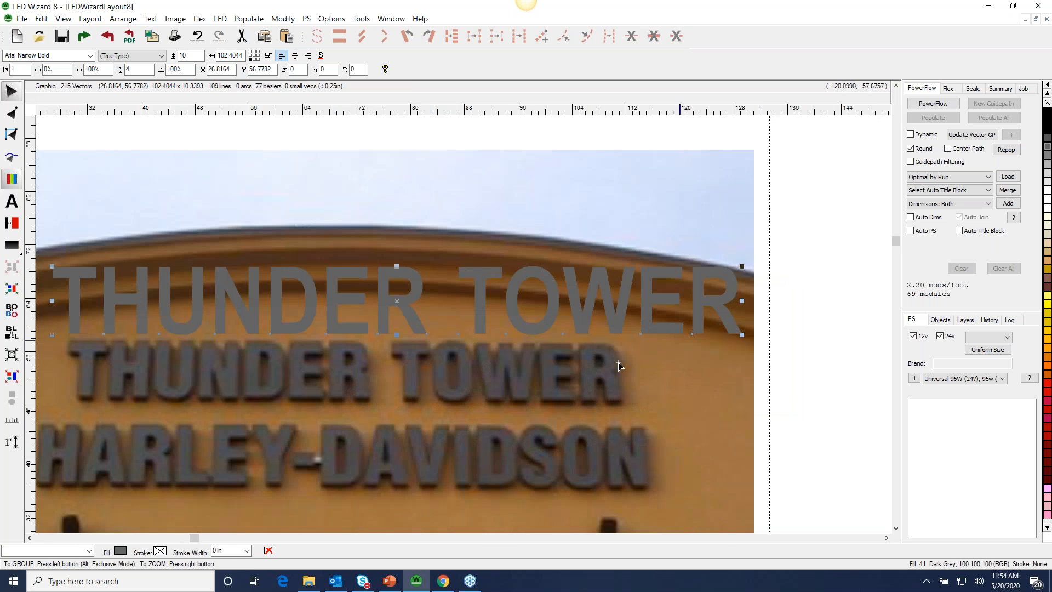
pyautogui.moveTo(416, 310); pyautogui.dragTo(426, 314)
pyautogui.moveTo(751, 305); pyautogui.dragTo(619, 303)
pyautogui.moveTo(342, 311); pyautogui.dragTo(347, 308)
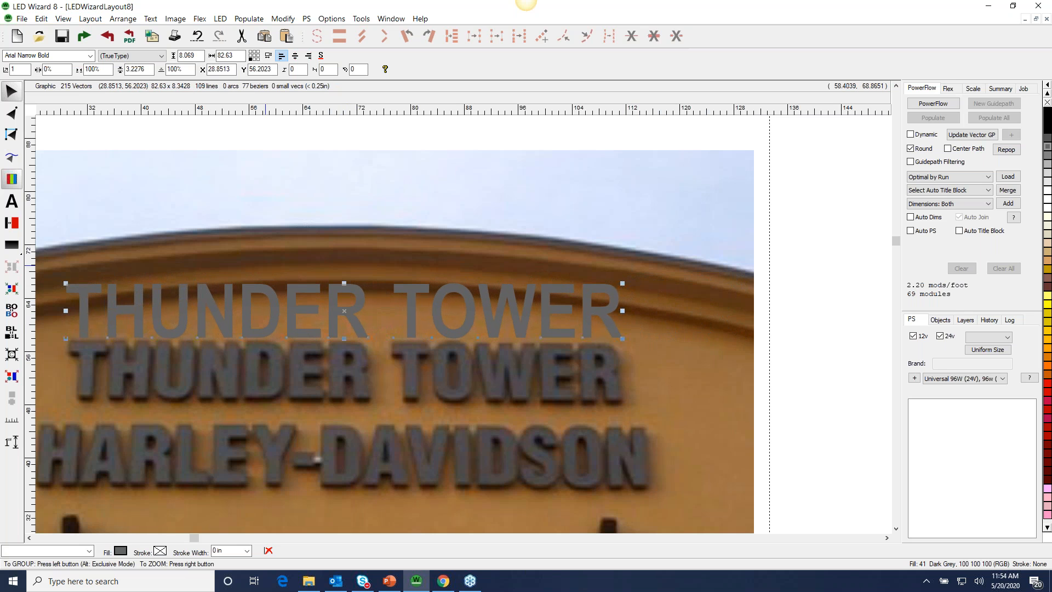
# Reapply Arial Narrow Bold to the text and nudge it to about X 29.26, Y 56.37.
pyautogui.click(90, 55)
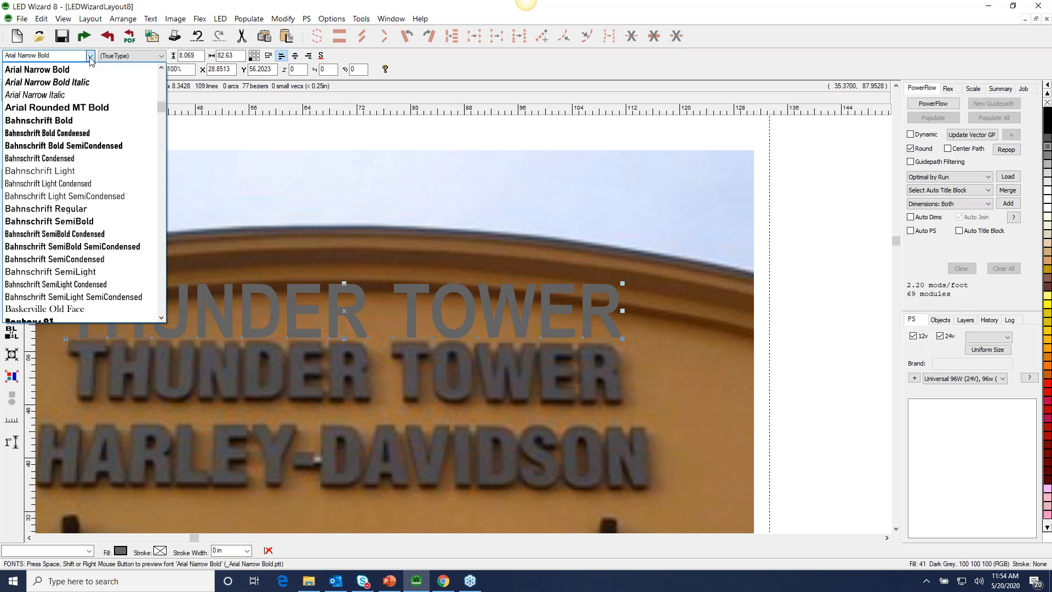
pyautogui.click(83, 73)
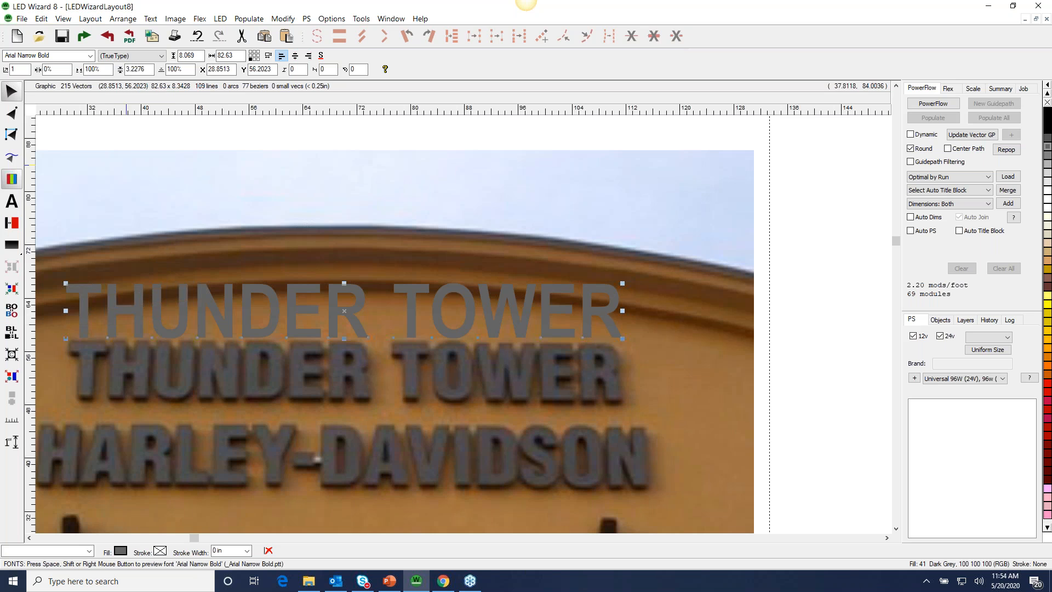
pyautogui.moveTo(312, 312); pyautogui.dragTo(311, 315)
pyautogui.moveTo(69, 269); pyautogui.dragTo(474, 412)
pyautogui.rightClick(468, 378)
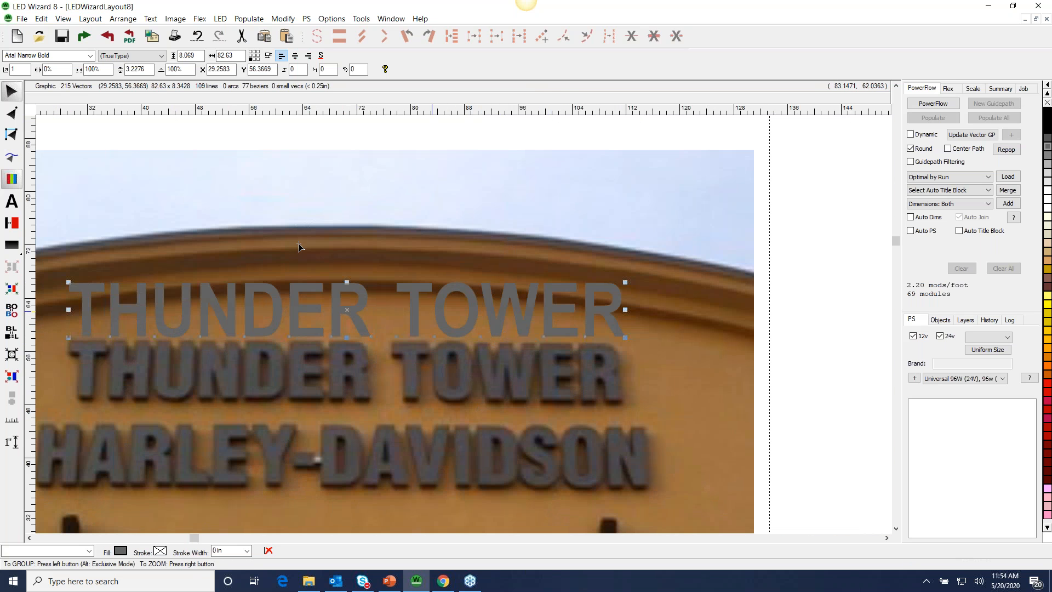
# Move the text onto the photo's THUNDER TOWER lettering and tighten its letter spacing to about -0.1%.
pyautogui.moveTo(385, 271); pyautogui.dragTo(662, 427)
pyautogui.moveTo(547, 305); pyautogui.dragTo(543, 436)
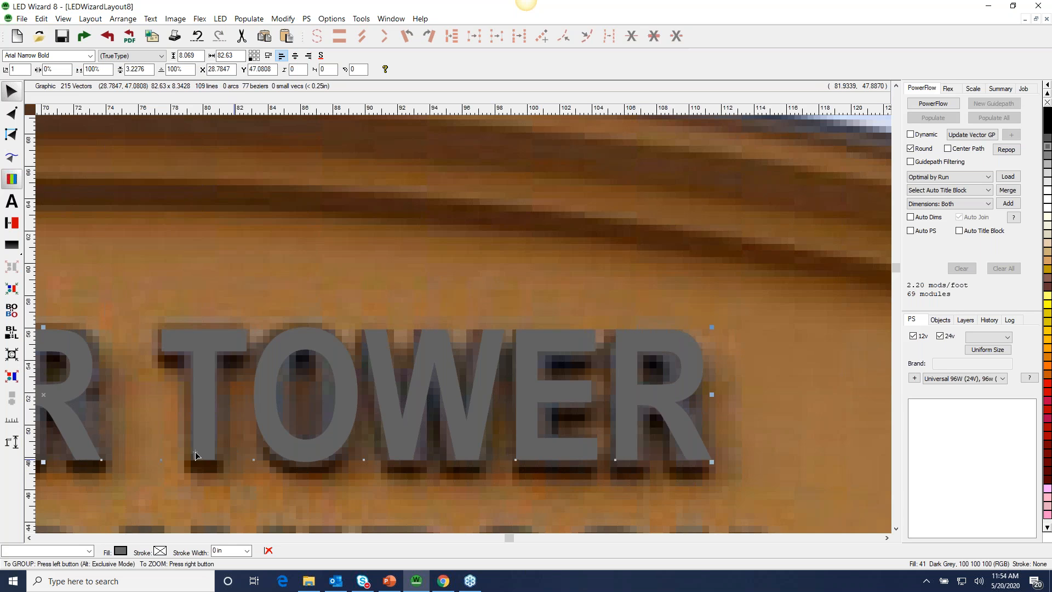
pyautogui.moveTo(162, 459); pyautogui.dragTo(160, 460)
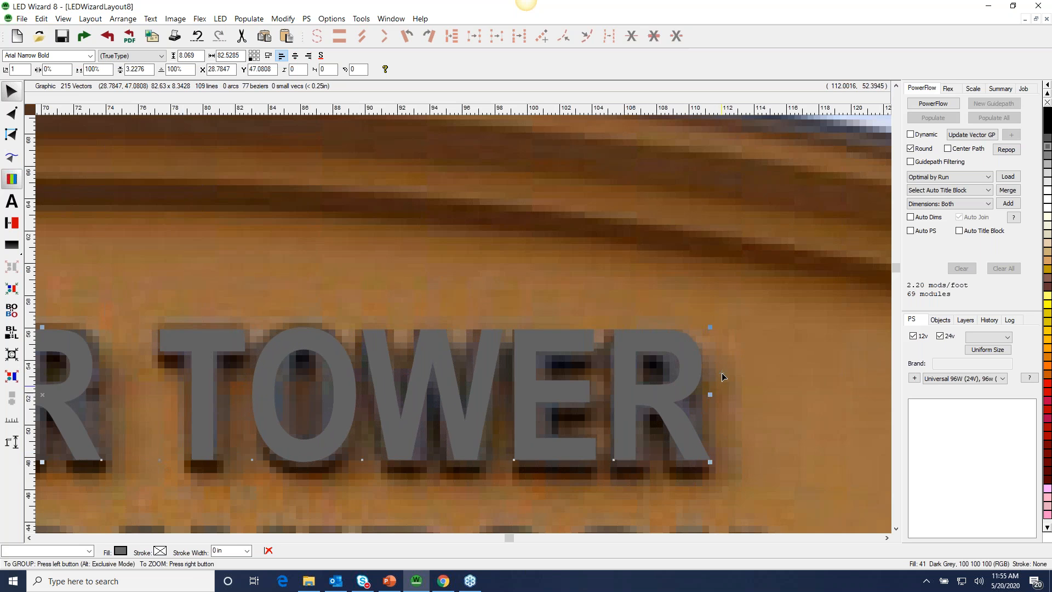
pyautogui.moveTo(711, 394); pyautogui.dragTo(713, 427)
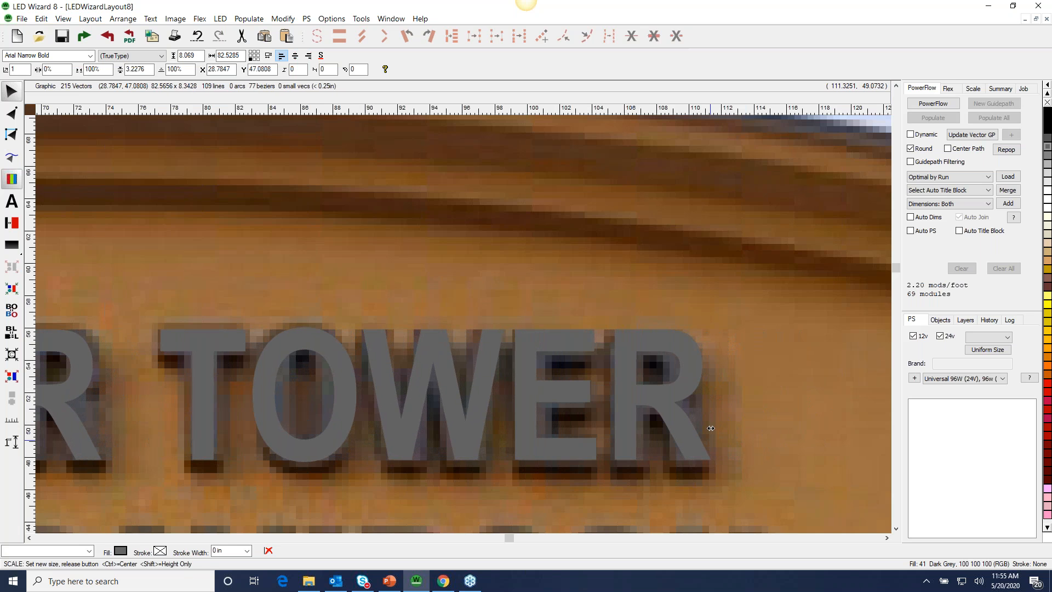
pyautogui.moveTo(711, 466)
pyautogui.mouseDown()
pyautogui.moveTo(742, 468)
pyautogui.moveTo(582, 446)
pyautogui.moveTo(709, 455)
pyautogui.mouseUp()
pyautogui.rightClick(699, 445)
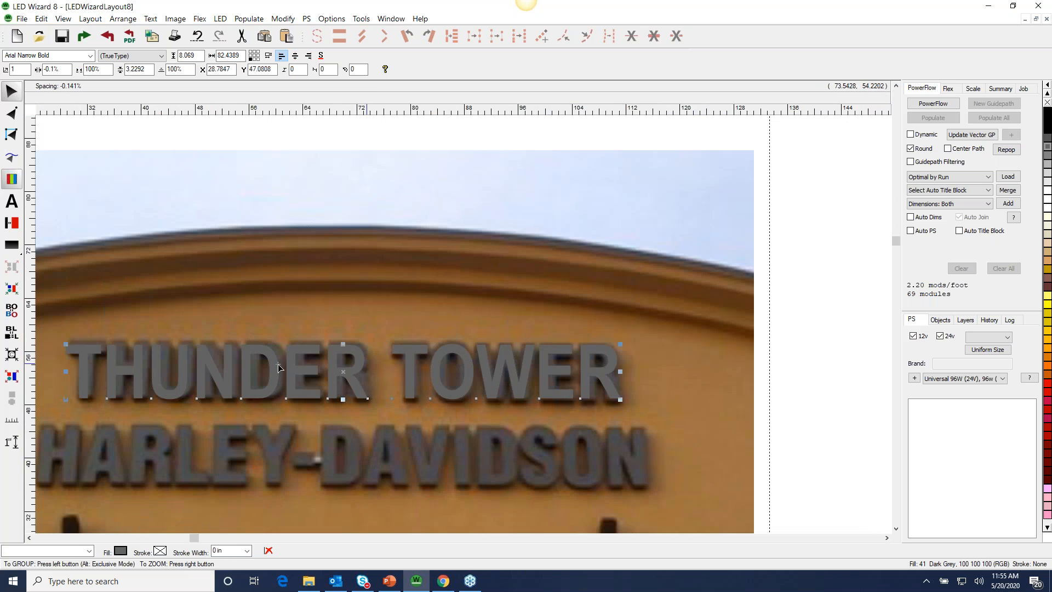
# Nudge the text to about X 29.40, Y 47.20 and narrow it to about 82.03 in to match the lettering.
pyautogui.moveTo(76, 322); pyautogui.dragTo(470, 421)
pyautogui.moveTo(470, 362); pyautogui.dragTo(487, 357)
pyautogui.rightClick(691, 438)
pyautogui.moveTo(305, 311); pyautogui.dragTo(691, 425)
pyautogui.moveTo(240, 394); pyautogui.dragTo(233, 395)
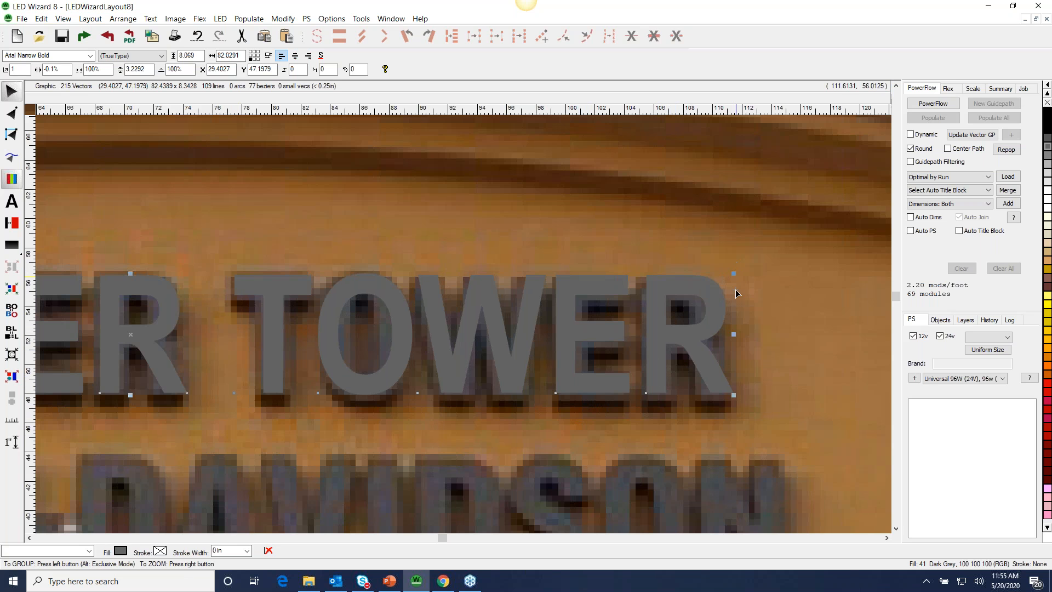
# Reduce the text height to about 7.82 in and nudge the text to about X 29.50, Y 47.43.
pyautogui.moveTo(734, 274)
pyautogui.mouseDown()
pyautogui.moveTo(737, 300)
pyautogui.moveTo(734, 278)
pyautogui.mouseUp()
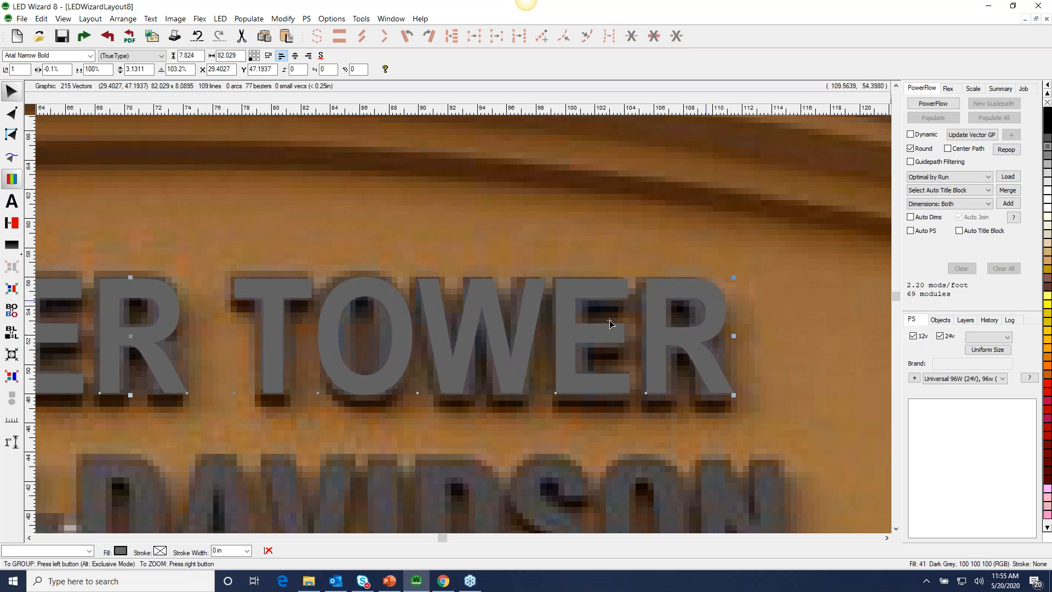
pyautogui.rightClick(470, 362)
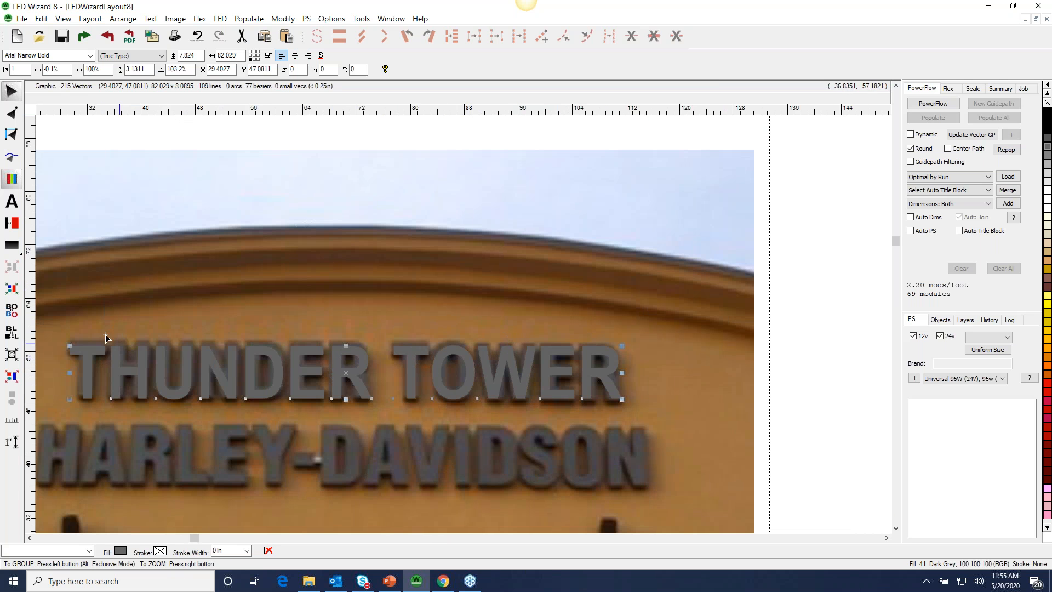
pyautogui.moveTo(62, 327); pyautogui.dragTo(267, 433)
pyautogui.moveTo(306, 303); pyautogui.dragTo(310, 297)
pyautogui.rightClick(389, 368)
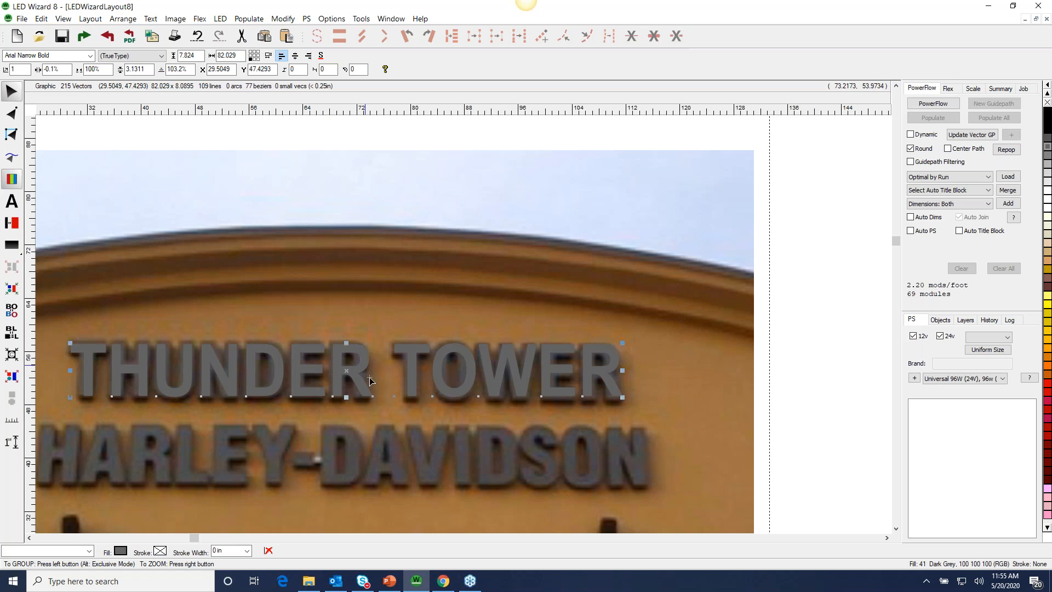
# Start an outline on the THUNDER TOWER text to thicken its strokes and set the first outline value to 2%.
pyautogui.moveTo(143, 326); pyautogui.dragTo(383, 445)
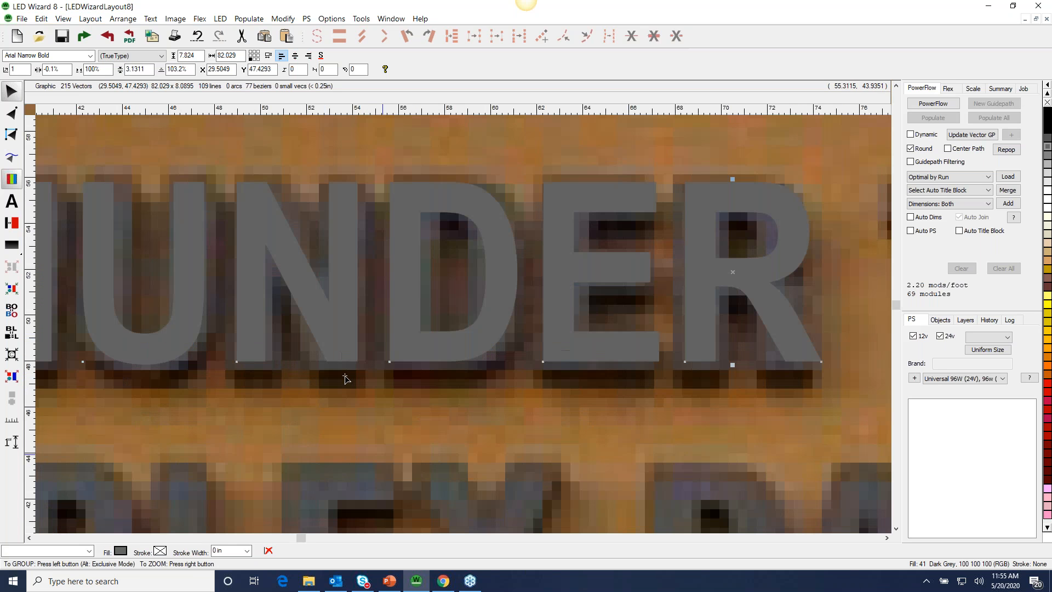
pyautogui.click(361, 19)
pyautogui.click(386, 88)
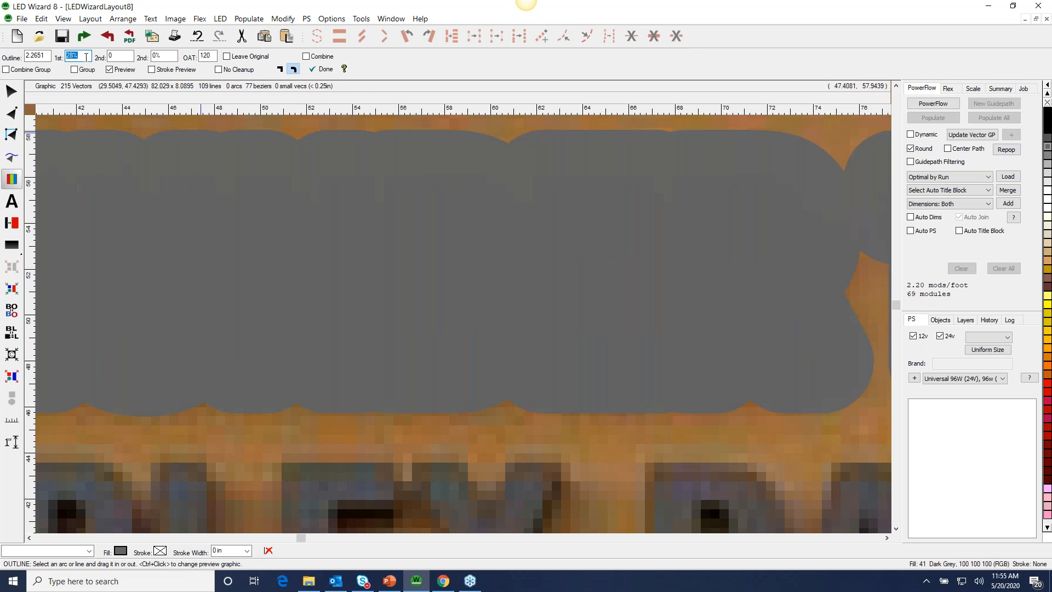
pyautogui.moveTo(200, 133); pyautogui.dragTo(204, 180)
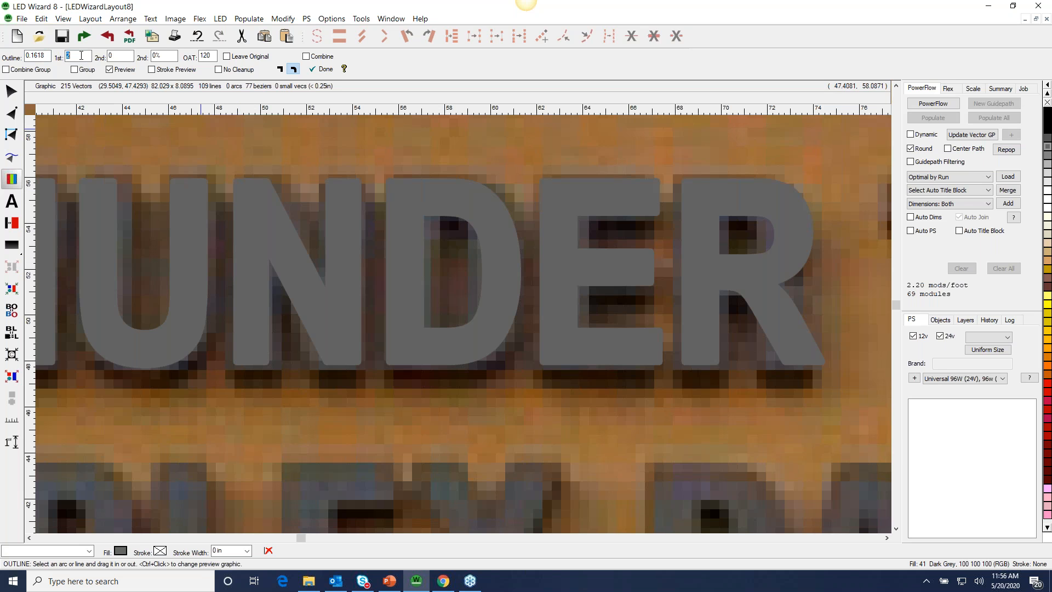
# Fine-tune the first outline value to about 2% with the preview against the photo and apply the outline to the THUNDER TOWER text.
pyautogui.scroll(5, 81, 55)
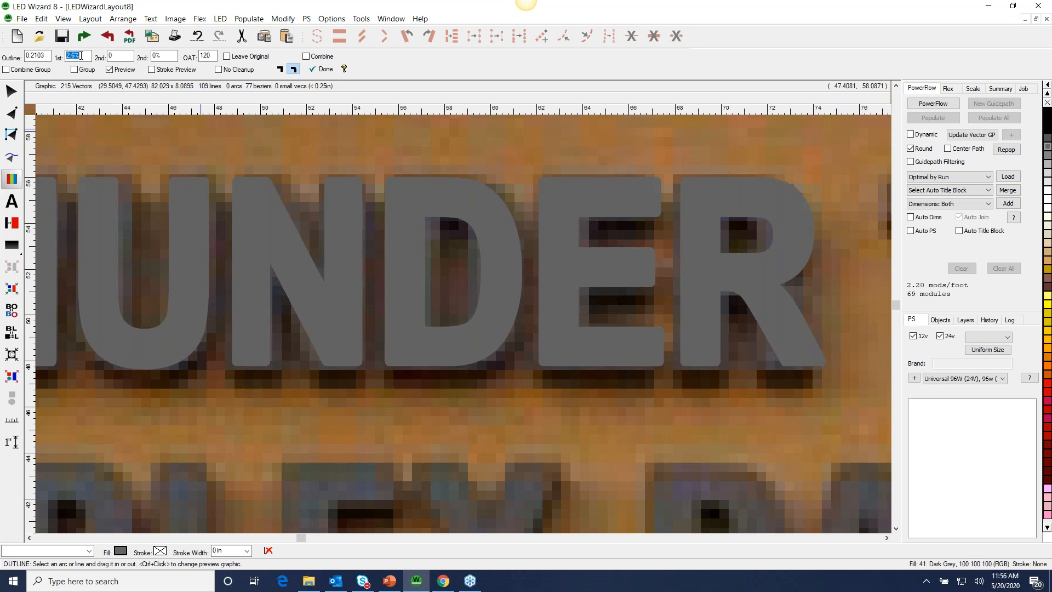
pyautogui.scroll(-10, 81, 56)
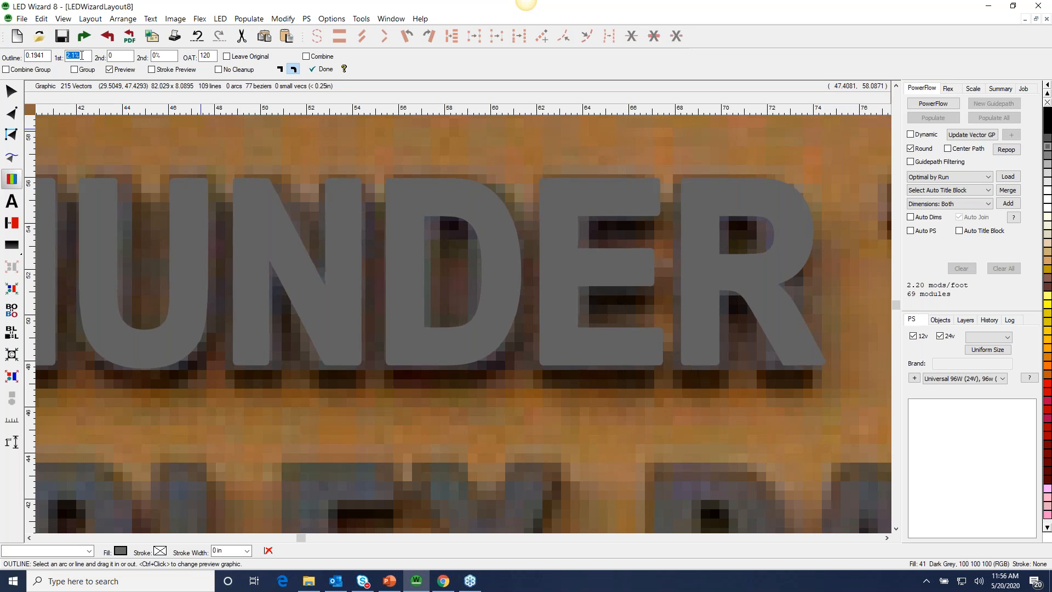
pyautogui.scroll(-3, 81, 55)
pyautogui.scroll(6, 81, 56)
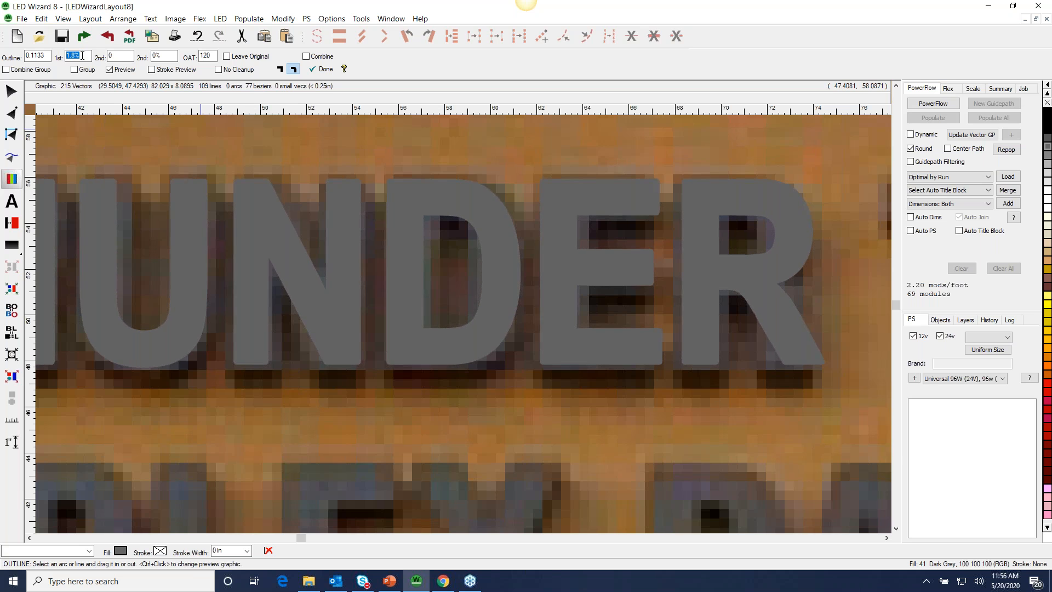
pyautogui.click(324, 69)
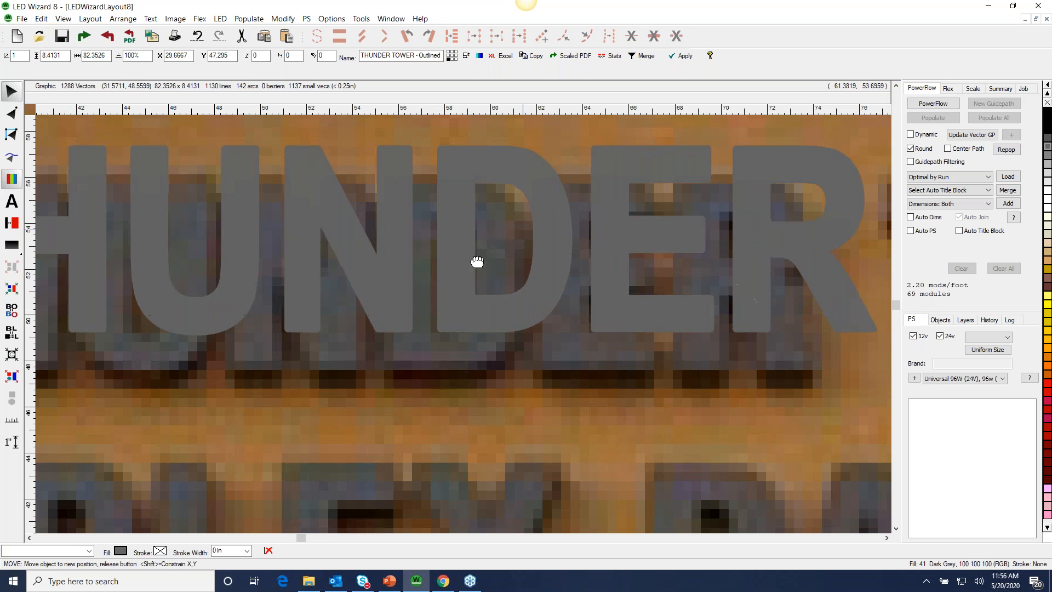
# Move the outlined text over the photo's THUNDER TOWER lettering at about X 29.08, Y 46.89 and deselect it.
pyautogui.rightClick(482, 265)
pyautogui.moveTo(349, 372); pyautogui.dragTo(345, 371)
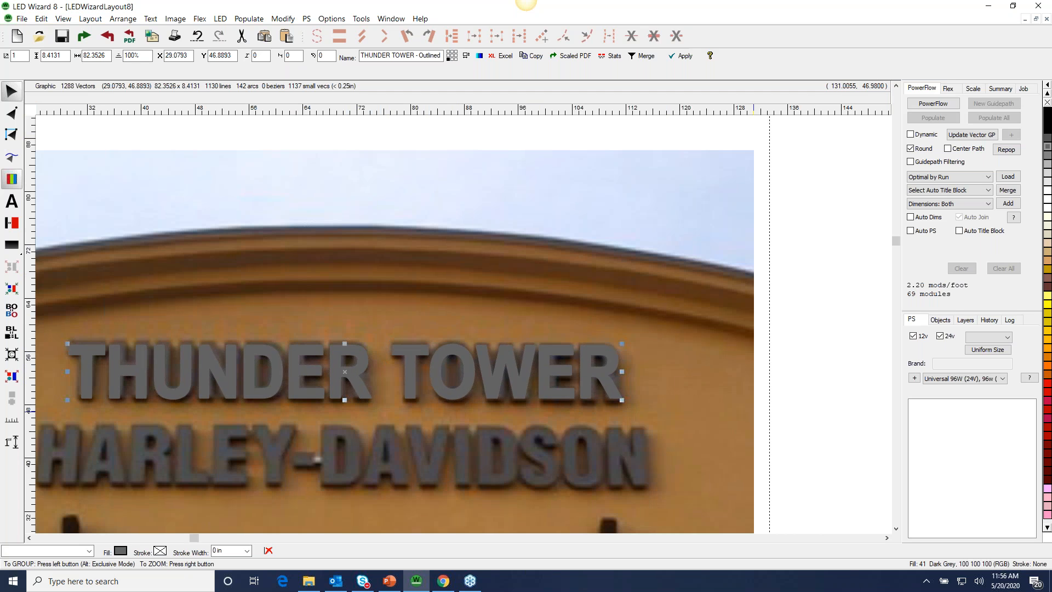
pyautogui.click(766, 411)
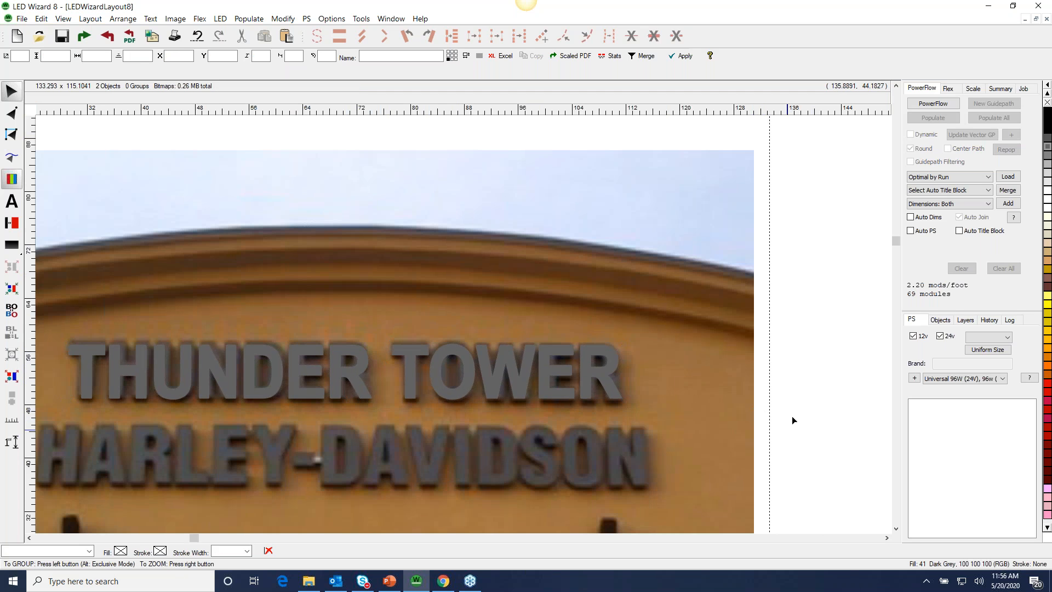
# Lift the outlined text above the photo's lettering to about Y 56.02 for comparison, and place it back over the THUNDER TOWER letters.
pyautogui.moveTo(67, 335); pyautogui.dragTo(465, 422)
pyautogui.moveTo(535, 344); pyautogui.dragTo(541, 342)
pyautogui.rightClick(539, 413)
pyautogui.moveTo(347, 336); pyautogui.dragTo(346, 312)
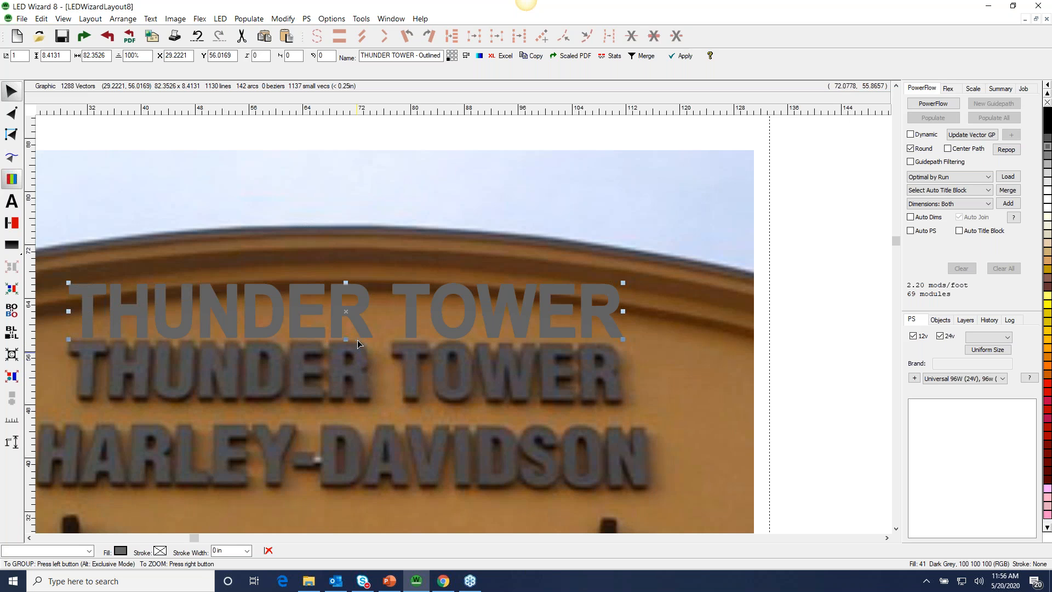
pyautogui.moveTo(345, 317); pyautogui.dragTo(351, 376)
pyautogui.rightClick(625, 349)
pyautogui.click(786, 371)
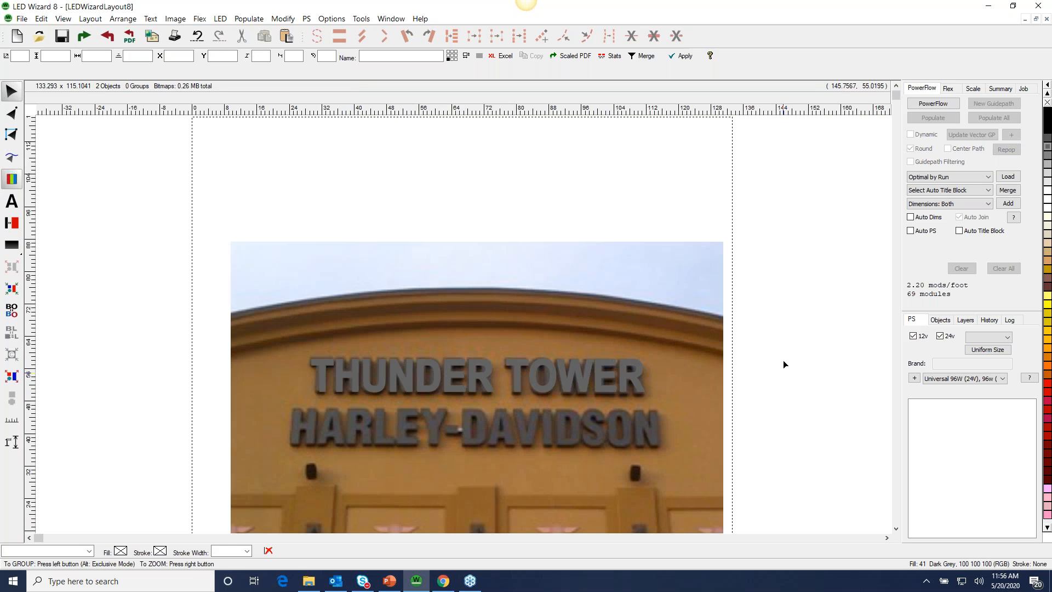
# Switch to the PowerPoint presentation, view the Final Thoughts slide 14, and select the closing THANK YOU! slide 15.
pyautogui.click(388, 585)
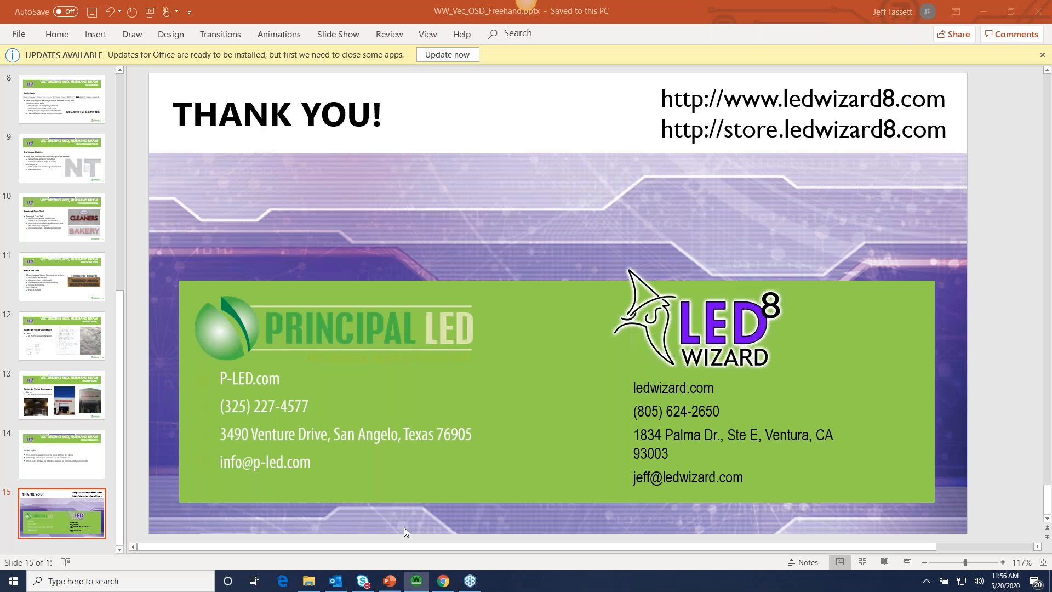
pyautogui.click(65, 449)
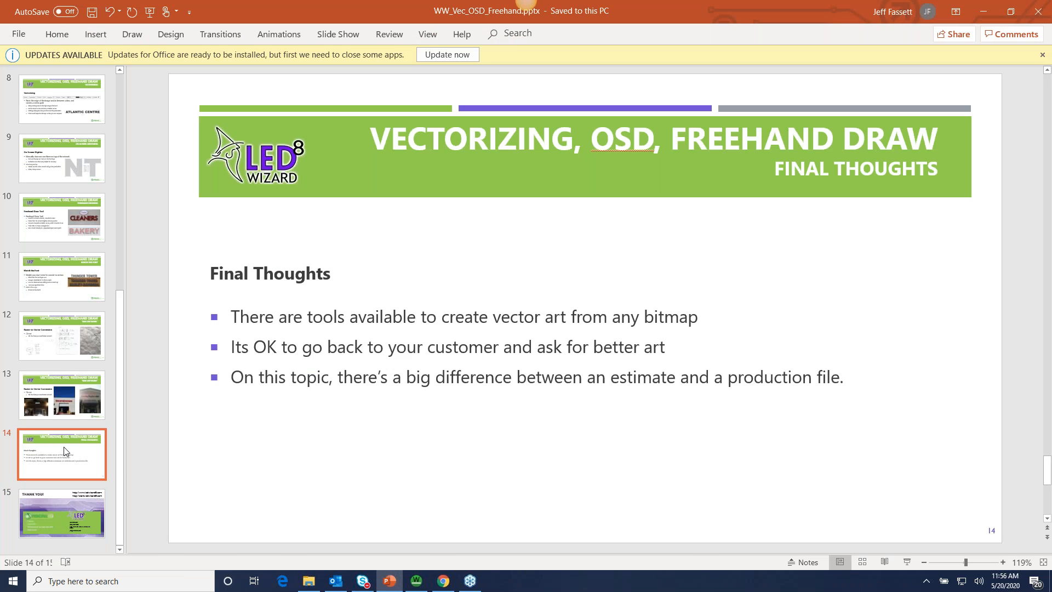
pyautogui.click(68, 501)
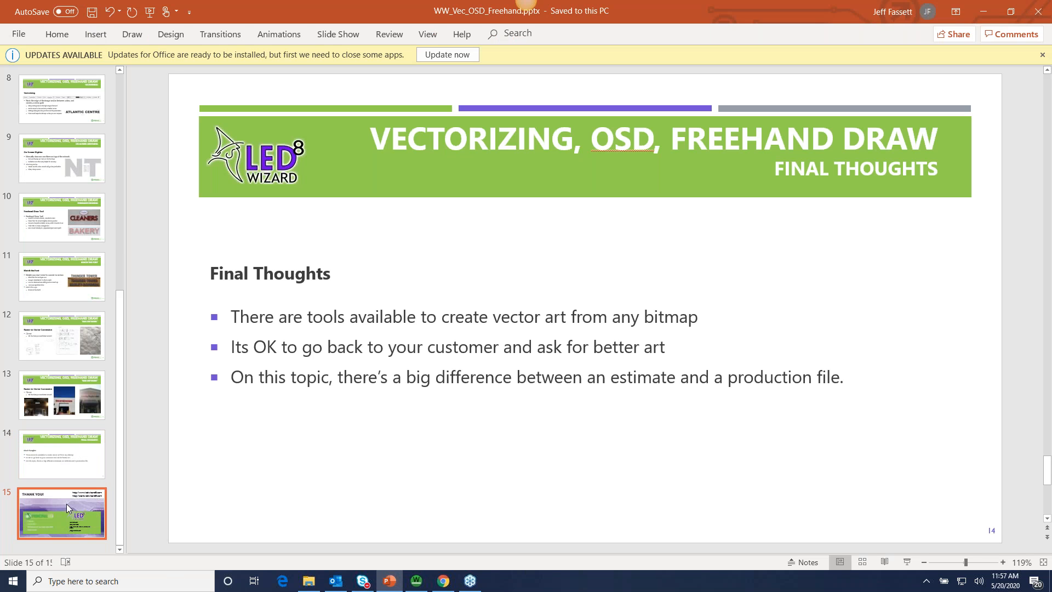